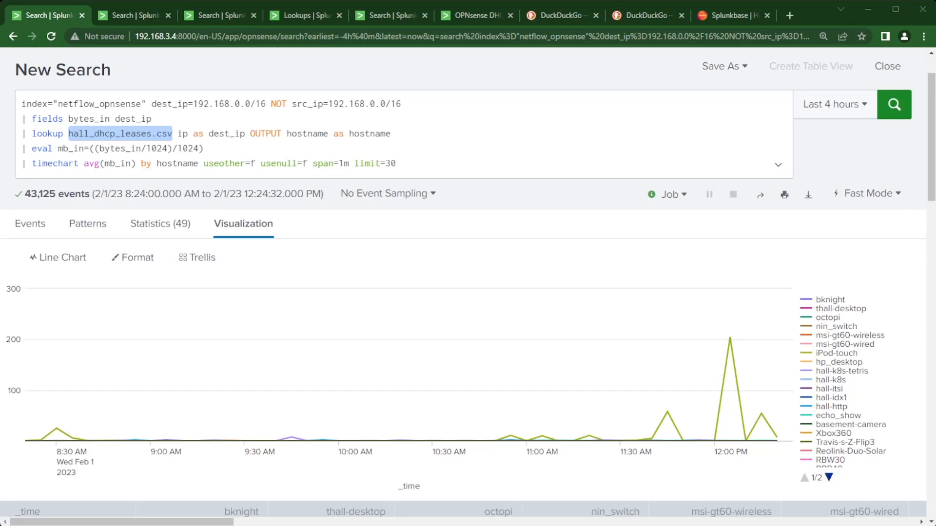
Switch to DuckDuckGo and search the web for "splunk lookup table".
mouse_move(730, 337)
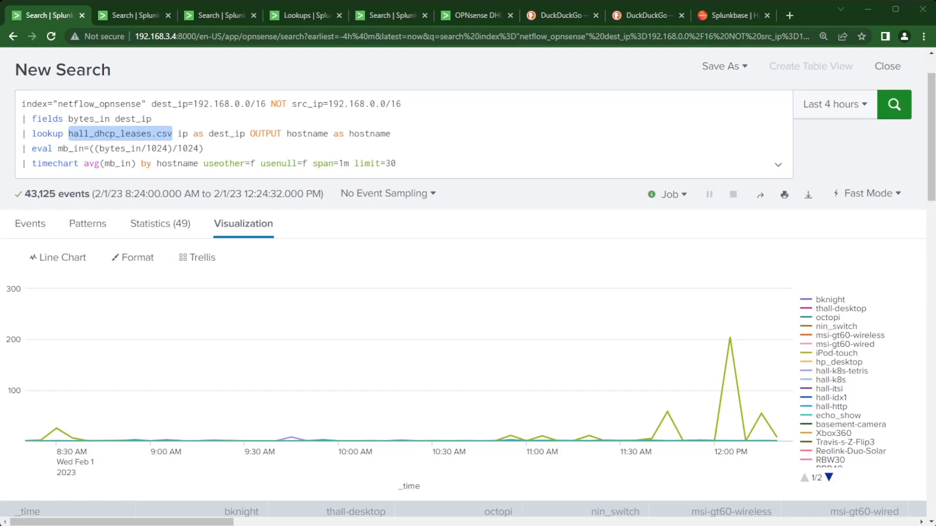
left_click(563, 16)
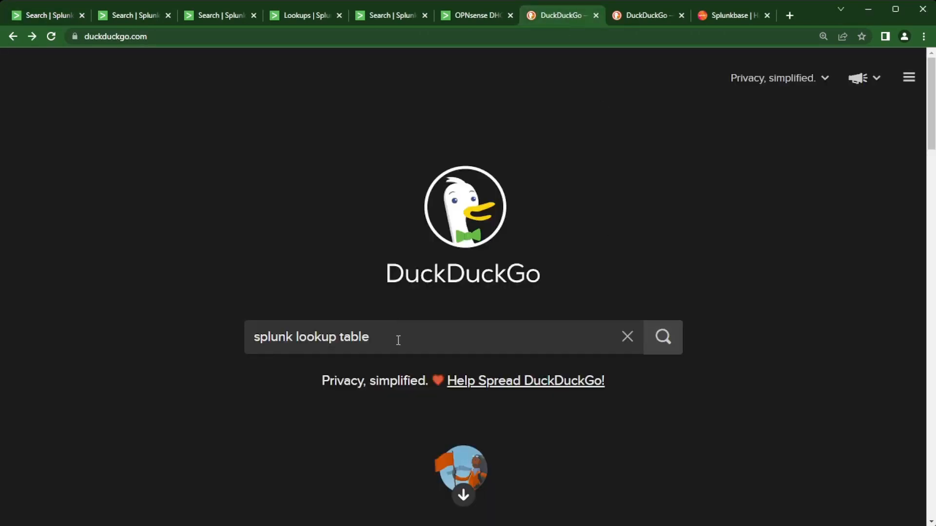
left_click(664, 339)
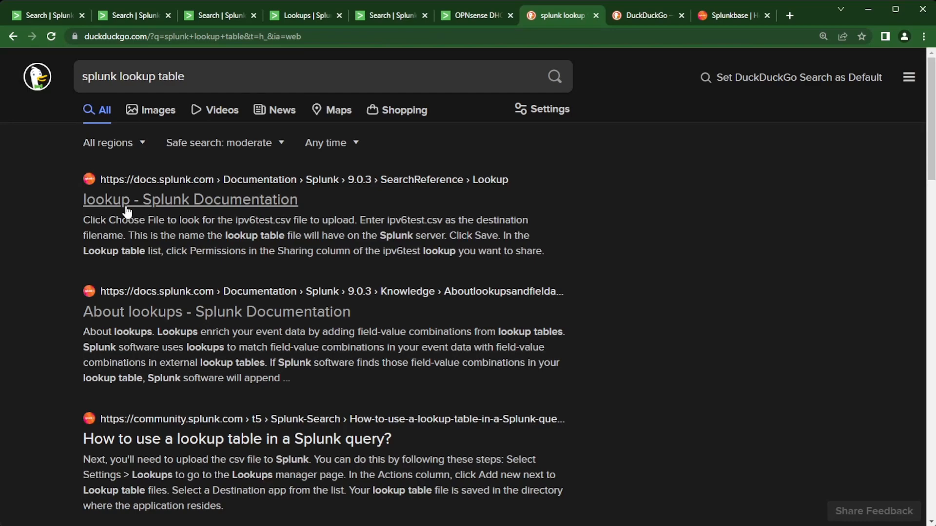
Glance back at the netflow search's lookup line, then open the "About lookups - Splunk Documentation" search result.
left_click(38, 13)
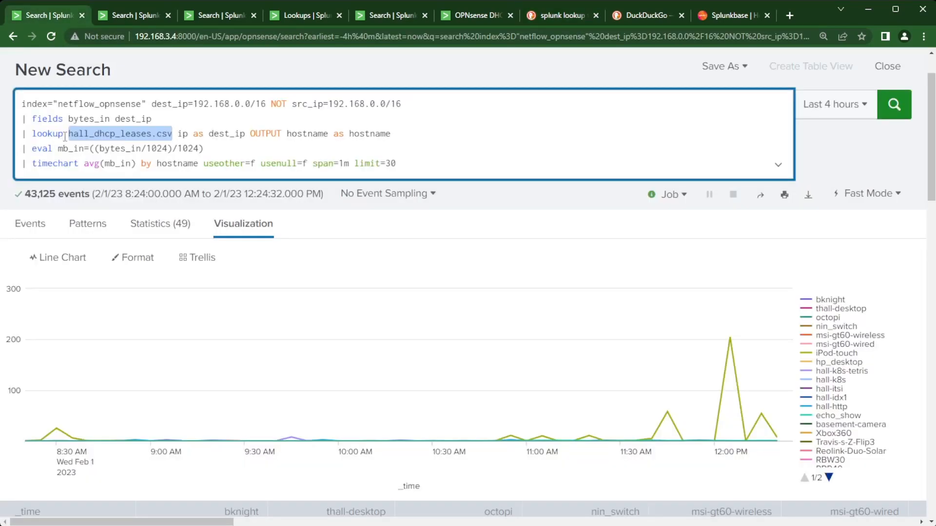
left_click(545, 19)
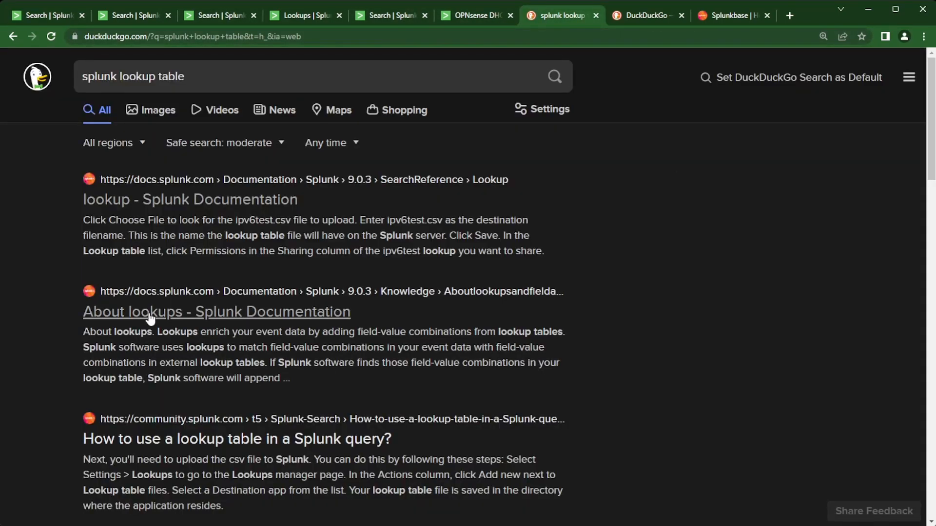
scroll(150, 320, "down", 1)
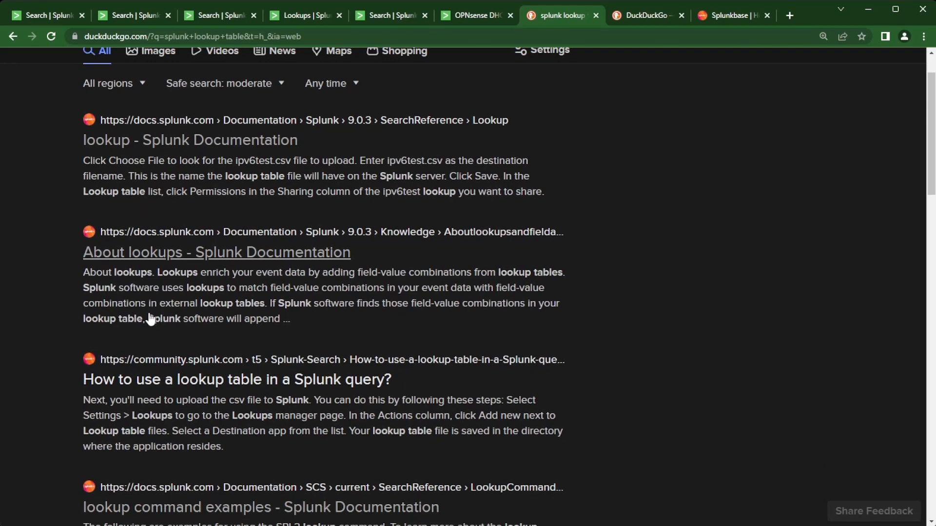
scroll(150, 319, "down", 1)
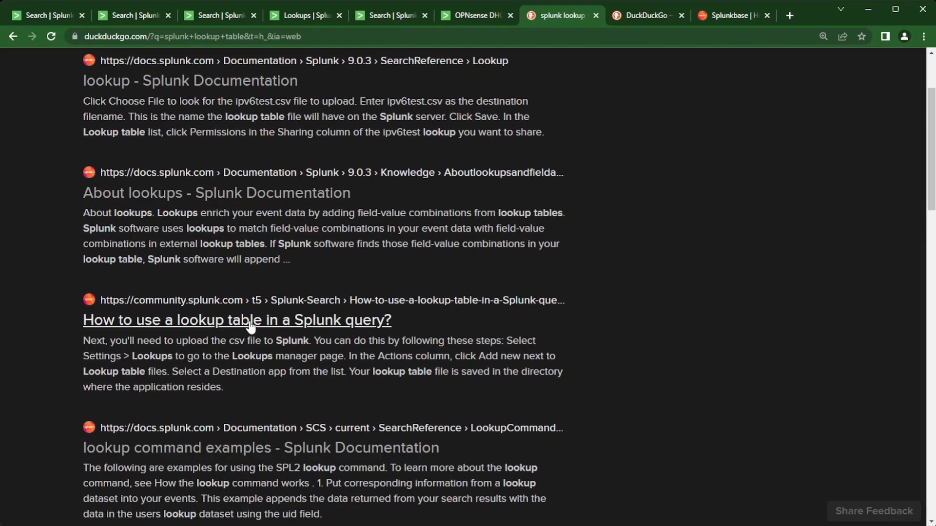
scroll(253, 328, "up", 2)
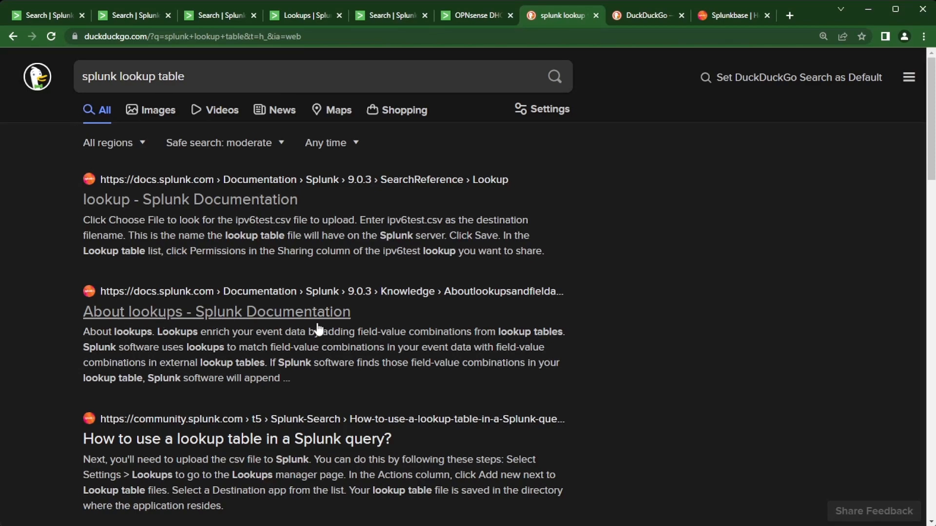
left_click(291, 324)
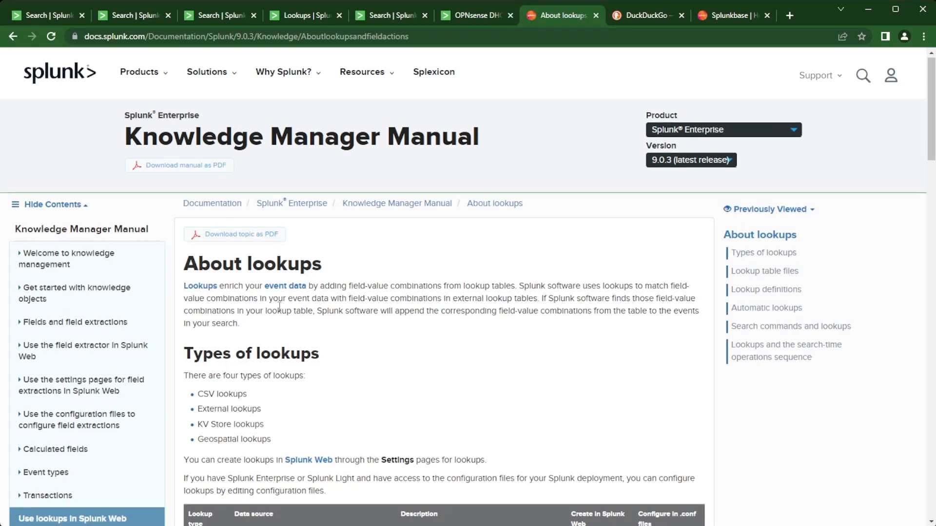
Review the types of lookups and open the Splunk Web creation guide for the CSV lookup type.
scroll(245, 297, "down", 3)
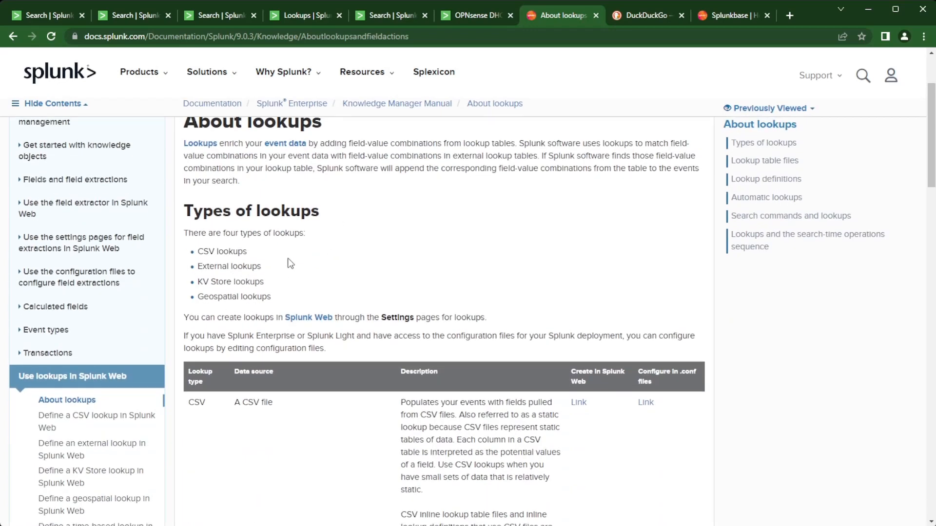
scroll(289, 261, "down", 1)
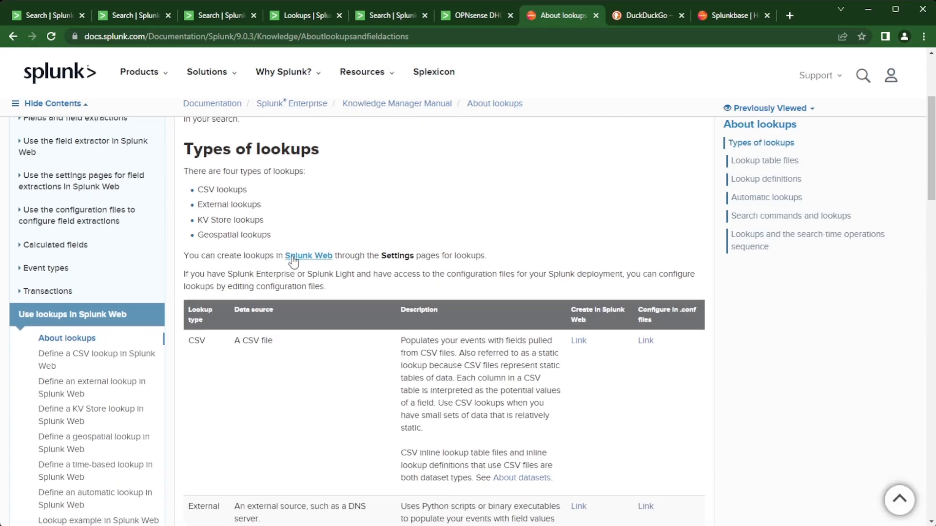
scroll(292, 260, "down", 2)
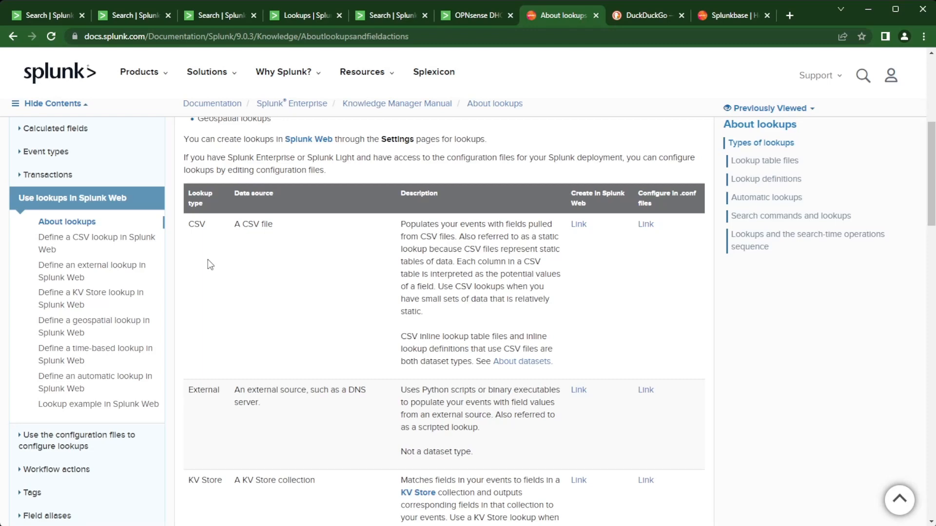
left_click_drag(189, 224, 197, 224)
left_click(214, 262)
left_click(578, 224)
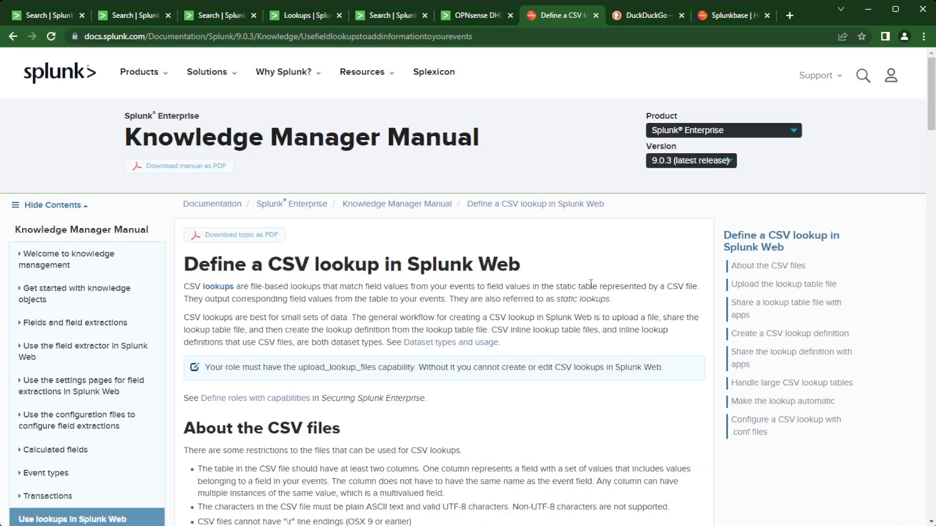
Read the CSV file restrictions and upload prerequisites, and open the linked lookup example.
scroll(591, 283, "down", 5)
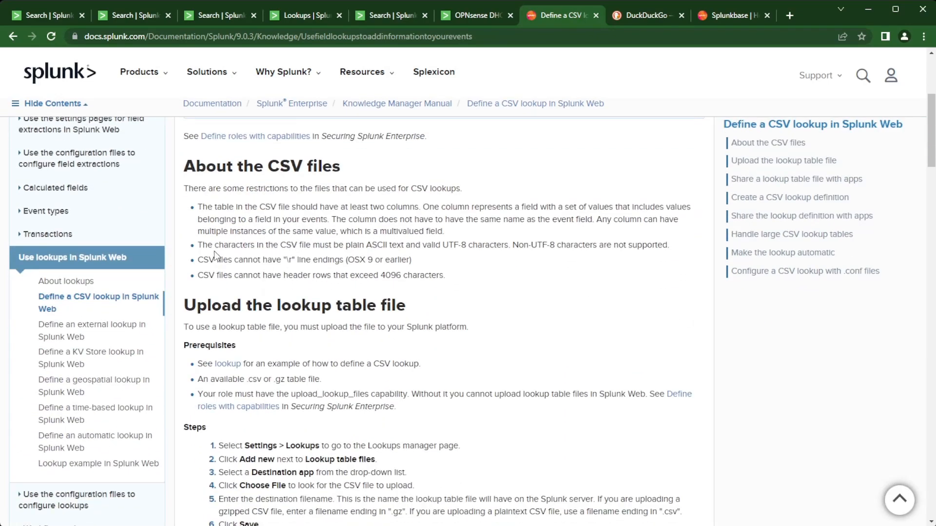
scroll(214, 250, "down", 2)
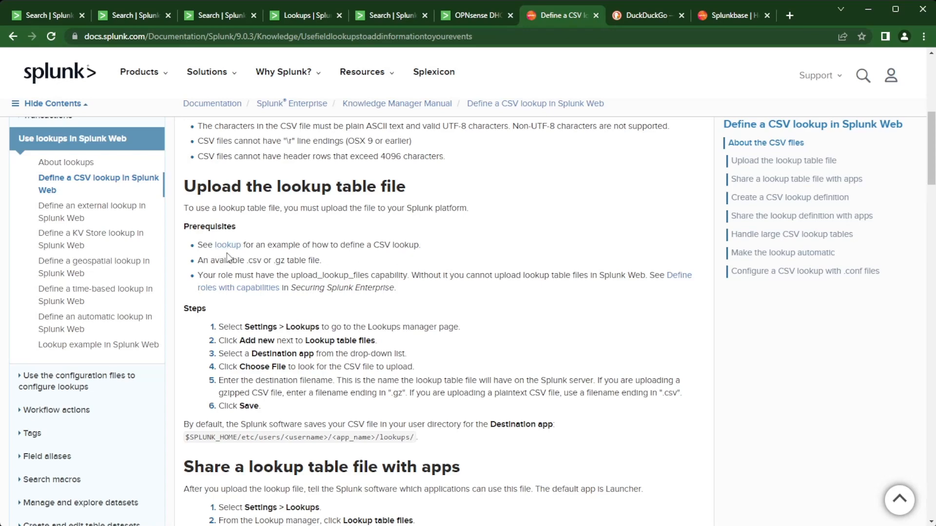
left_click(227, 245)
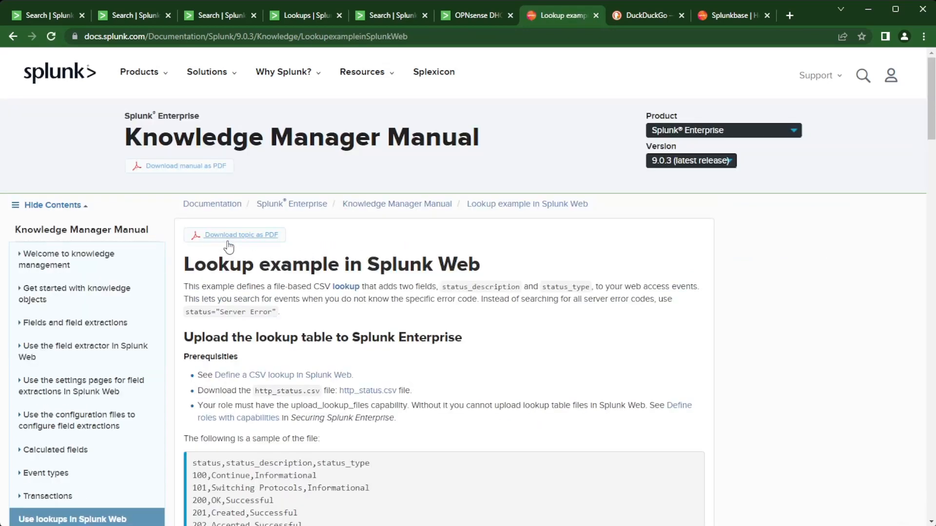
Examine the lookup example's sample CSV file and its steps for uploading the table and defining the lookup.
scroll(228, 247, "down", 4)
scroll(230, 245, "up", 1)
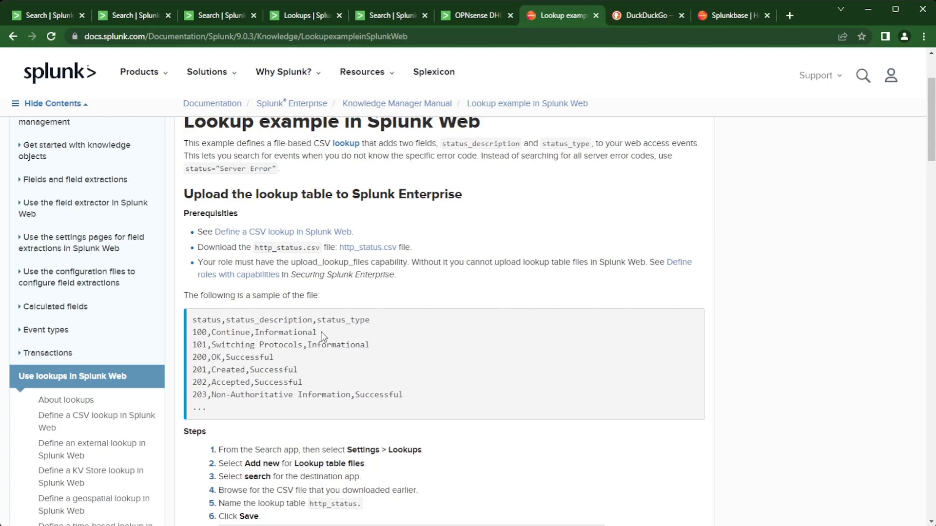
scroll(321, 332, "down", 1)
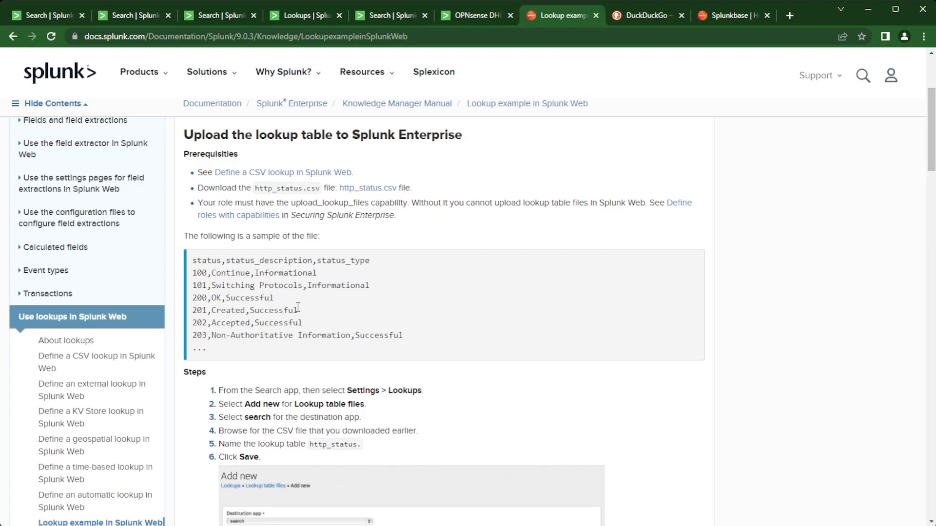
scroll(305, 305, "down", 3)
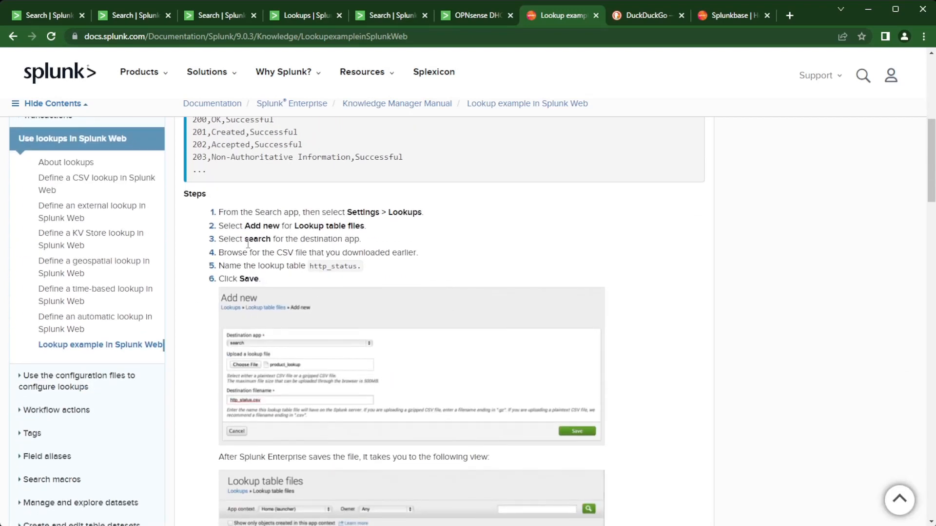
scroll(248, 244, "down", 3)
scroll(270, 272, "down", 3)
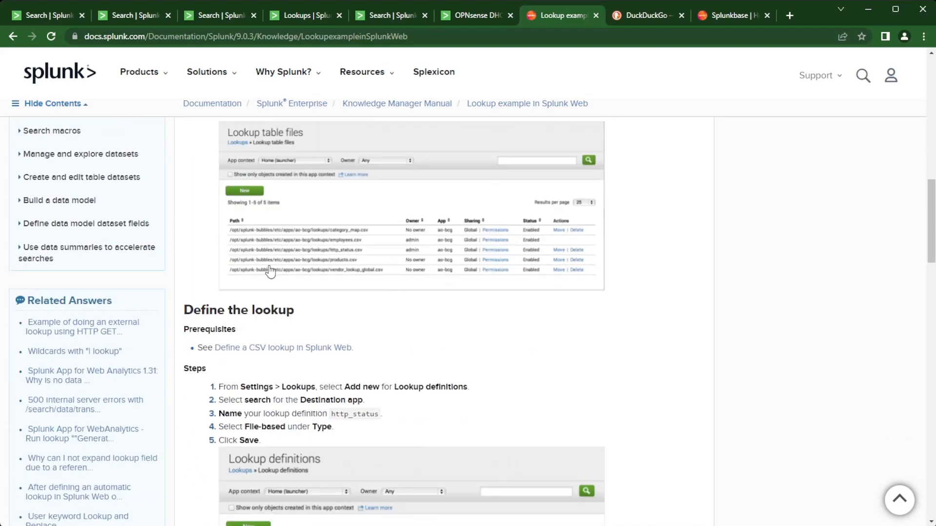
scroll(270, 268, "down", 10)
scroll(270, 268, "up", 12)
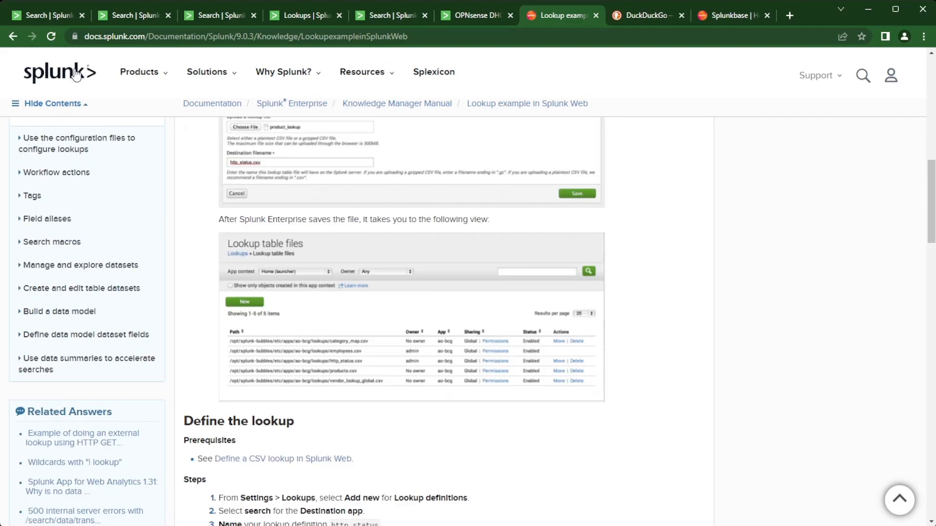
Return to the "Define a CSV lookup in Splunk Web" page and skim its sections on uploading, sharing, defining and automating lookups.
left_click(13, 36)
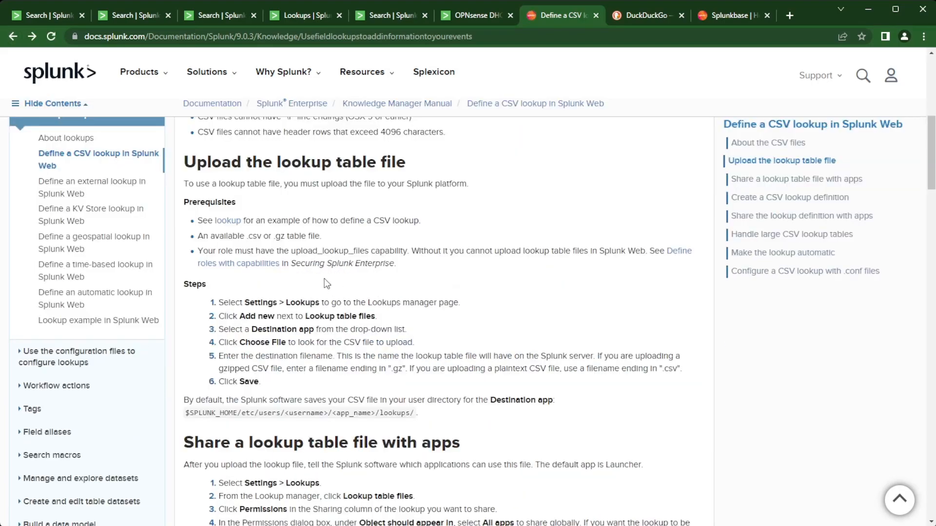
scroll(326, 283, "down", 5)
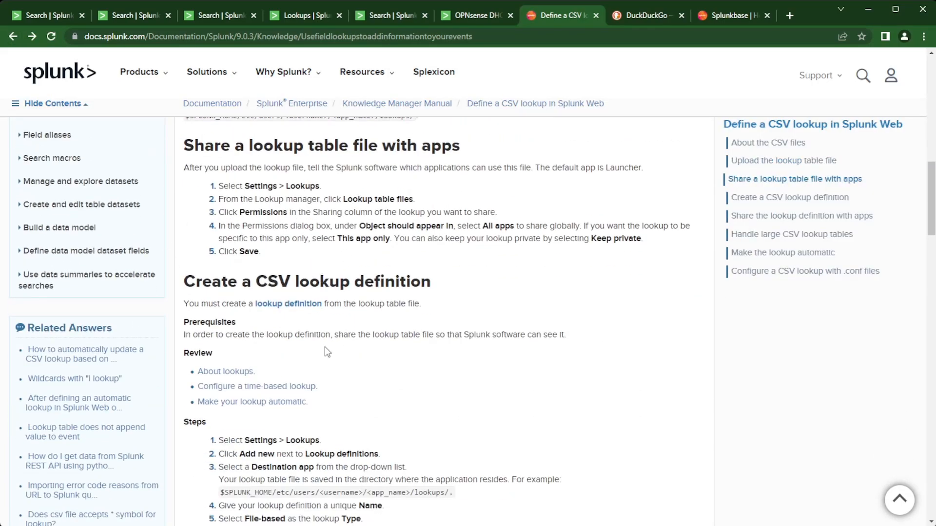
scroll(325, 347, "down", 3)
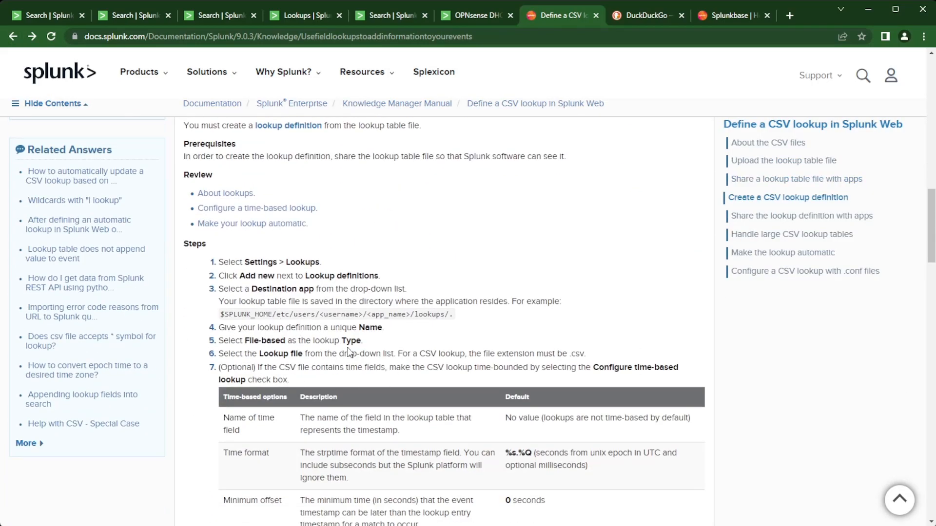
scroll(349, 355, "down", 4)
scroll(349, 358, "down", 10)
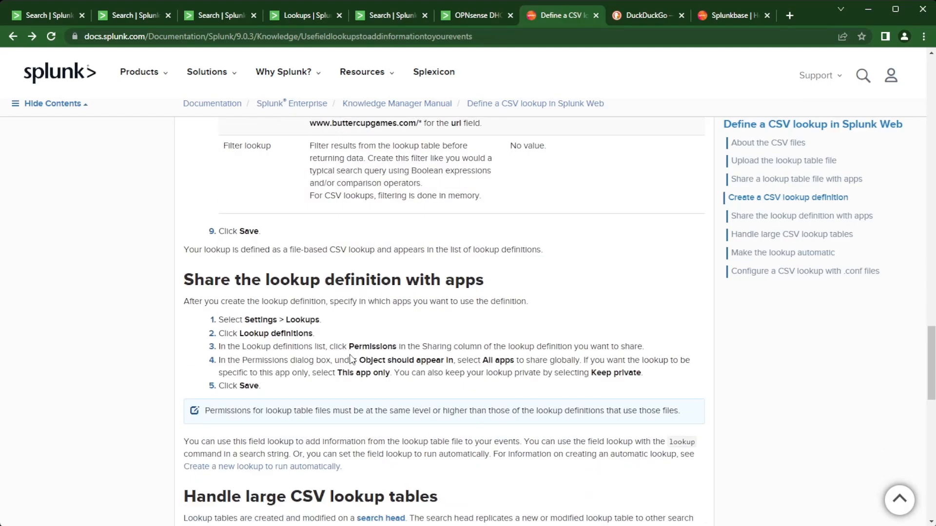
scroll(350, 360, "down", 5)
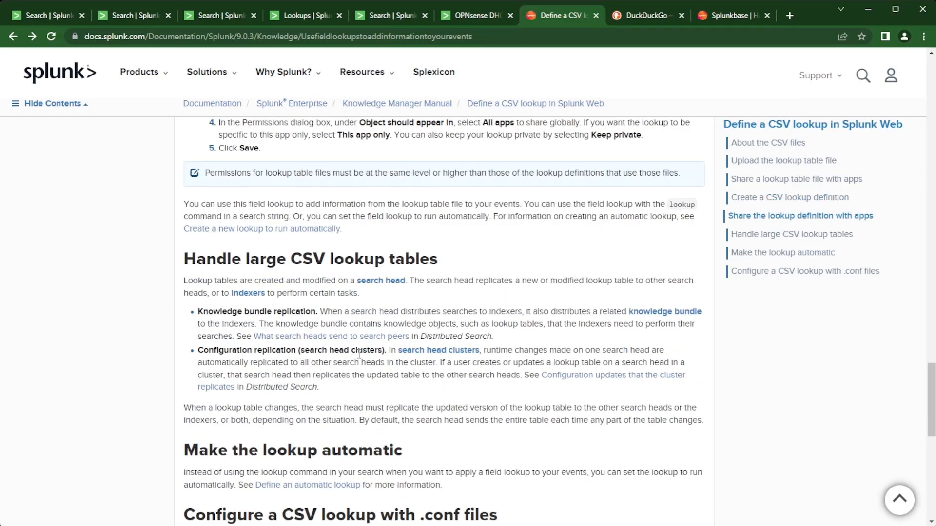
scroll(359, 354, "down", 5)
scroll(359, 354, "up", 15)
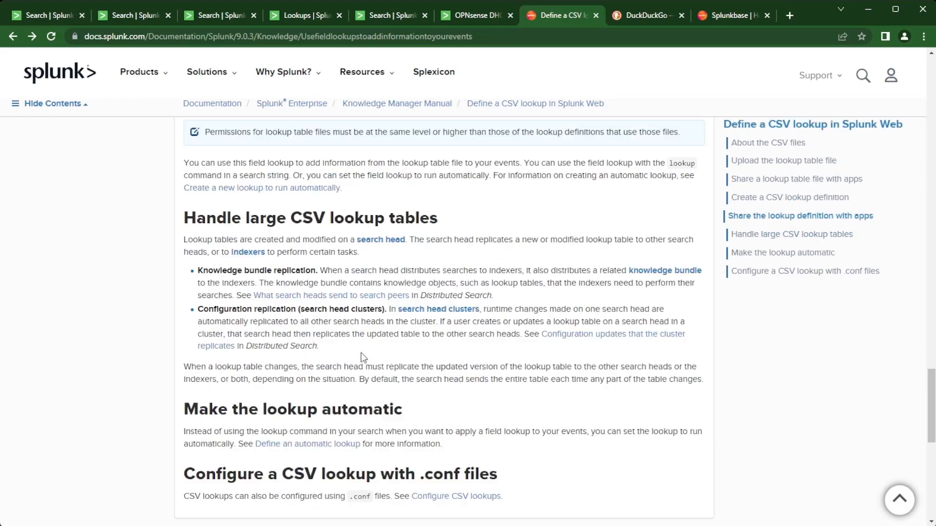
scroll(414, 336, "up", 20)
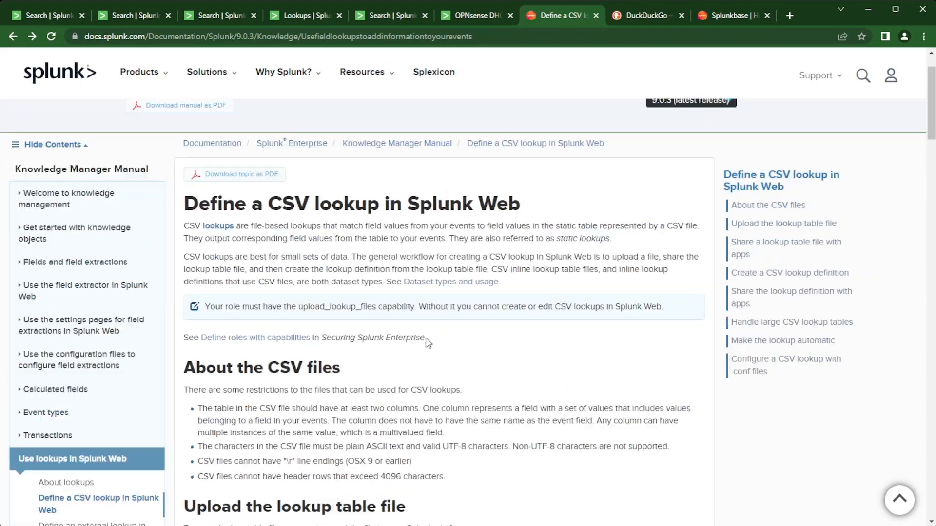
Return to "About lookups" and review the sections on lookup table files, definitions, automatic lookups, search commands and search-time operation order.
left_click(18, 34)
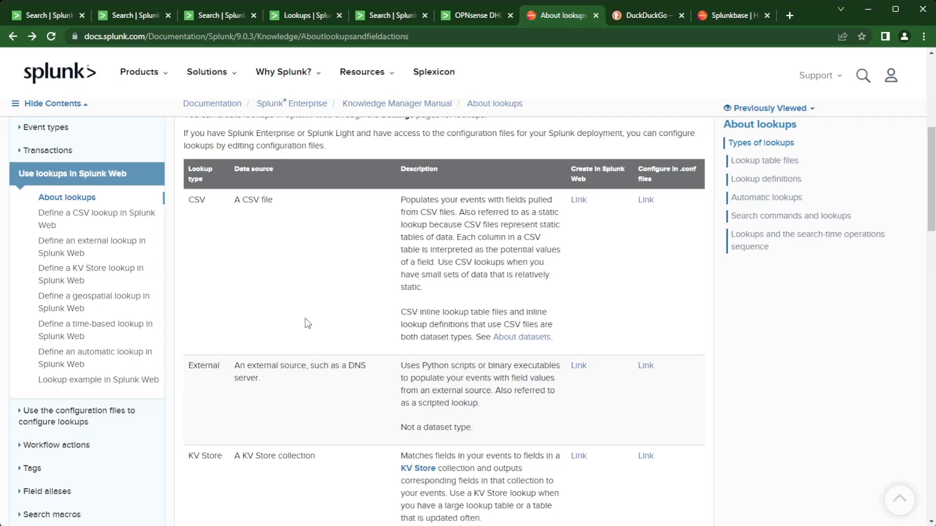
scroll(306, 320, "down", 8)
scroll(328, 307, "down", 3)
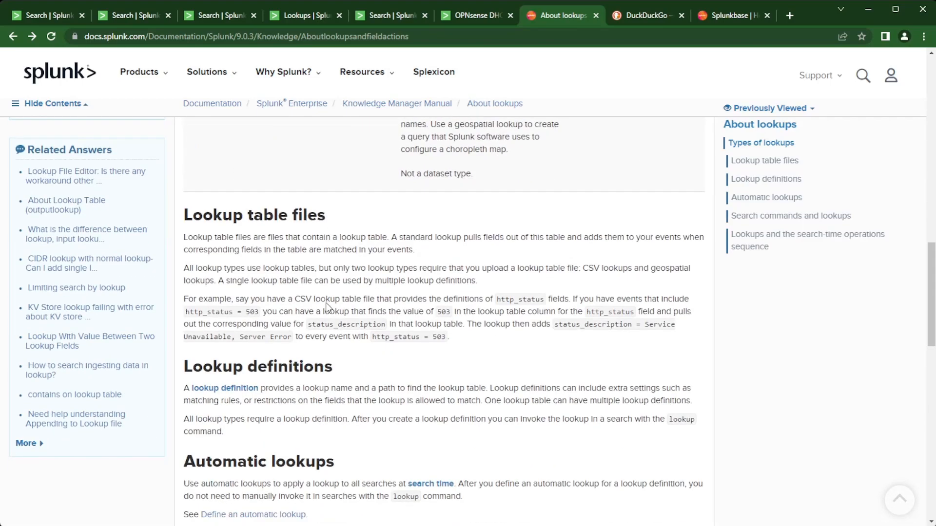
scroll(326, 303, "up", 15)
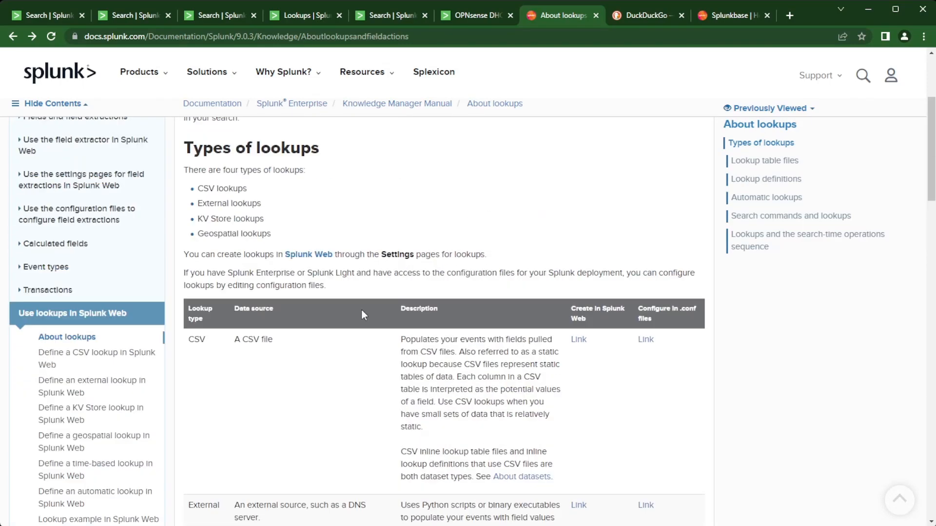
scroll(316, 298, "down", 12)
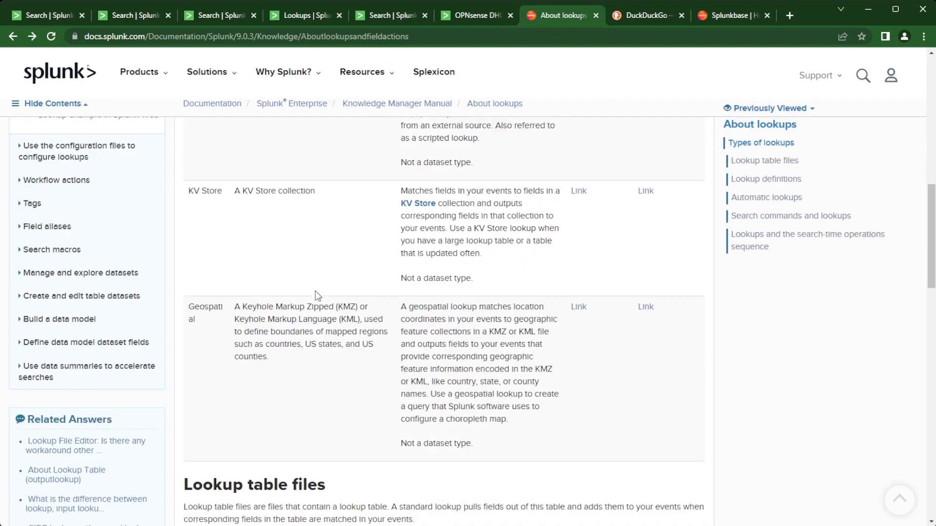
scroll(315, 295, "down", 3)
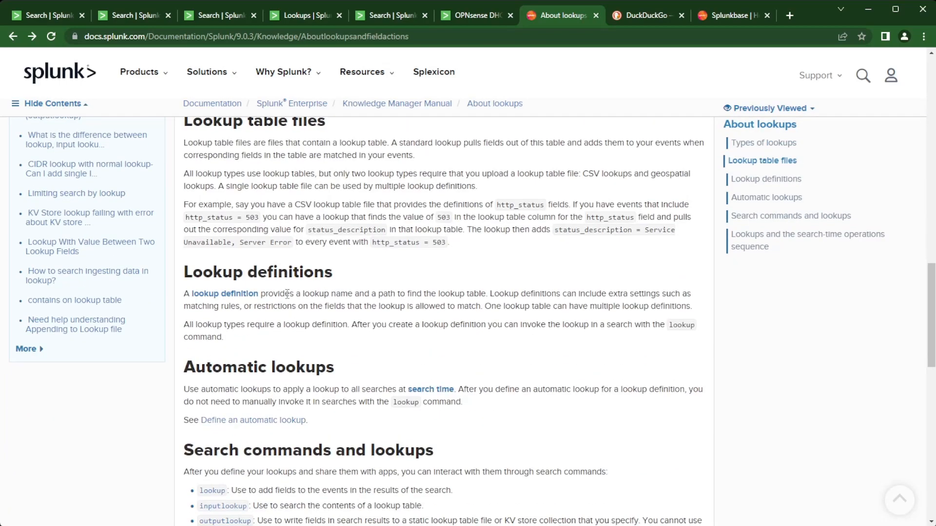
scroll(324, 303, "down", 1)
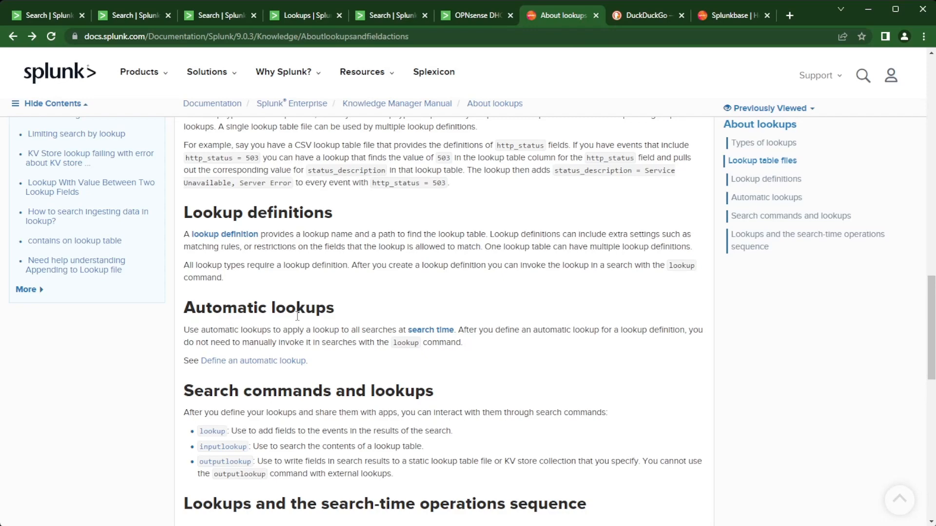
scroll(297, 316, "down", 5)
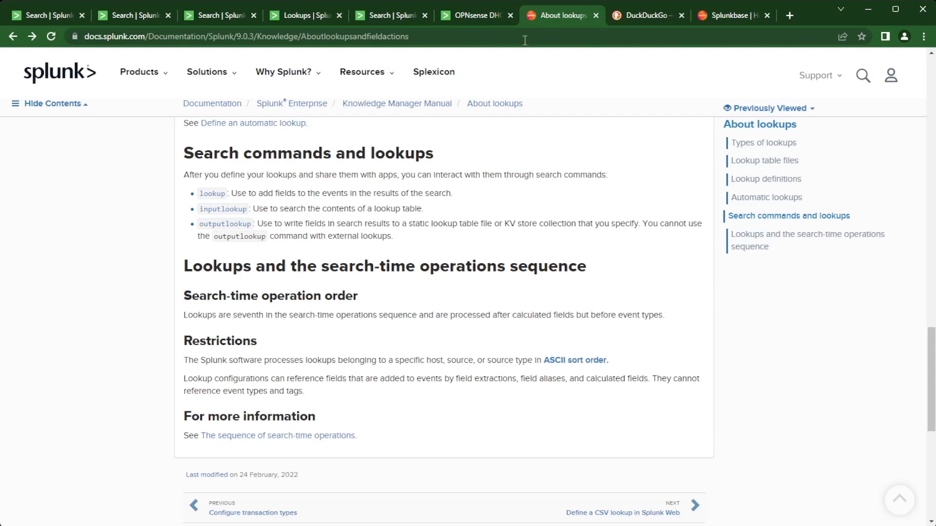
Check the hall_dhcp_leases.csv lookup line in the netflow search, then begin an "| inputlookup" query in the blank OPNsense search.
left_click(33, 13)
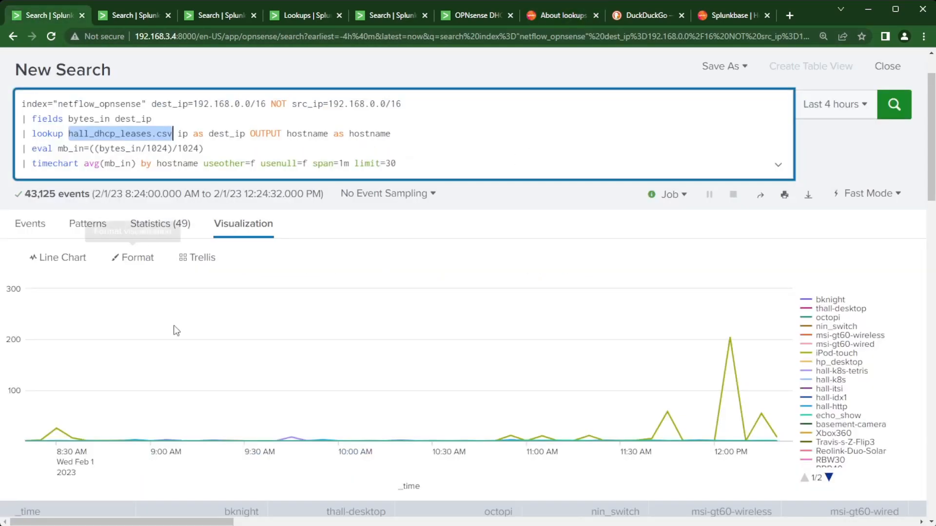
left_click_drag(32, 134, 172, 134)
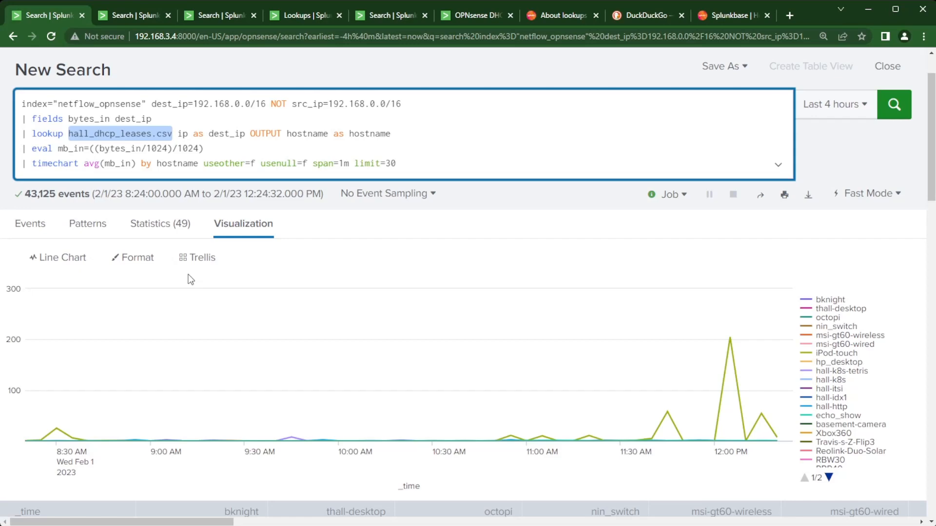
left_click(122, 13)
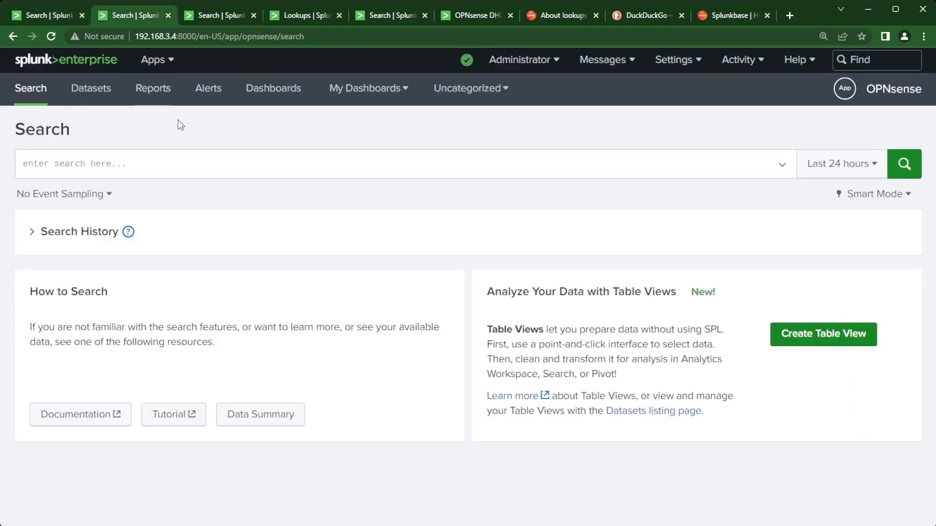
left_click(174, 164)
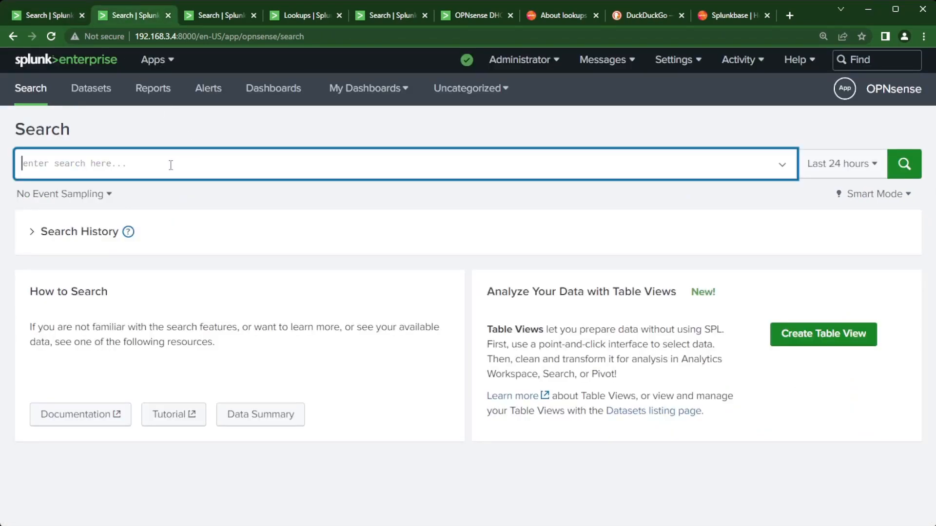
type("|")
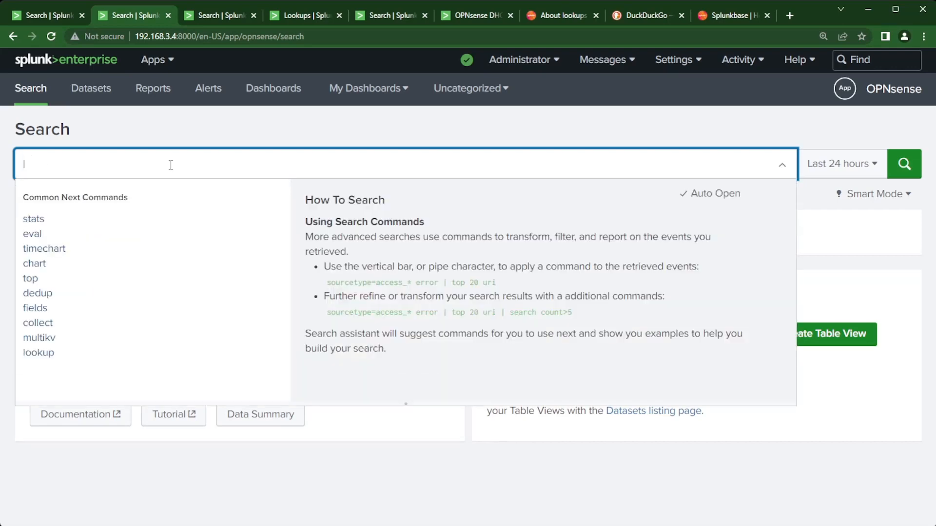
type(" inpu")
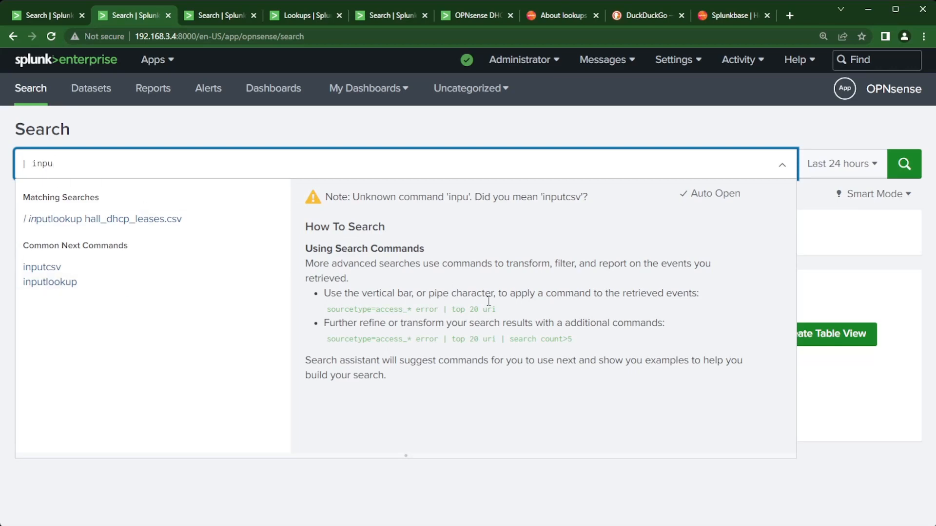
left_click(52, 283)
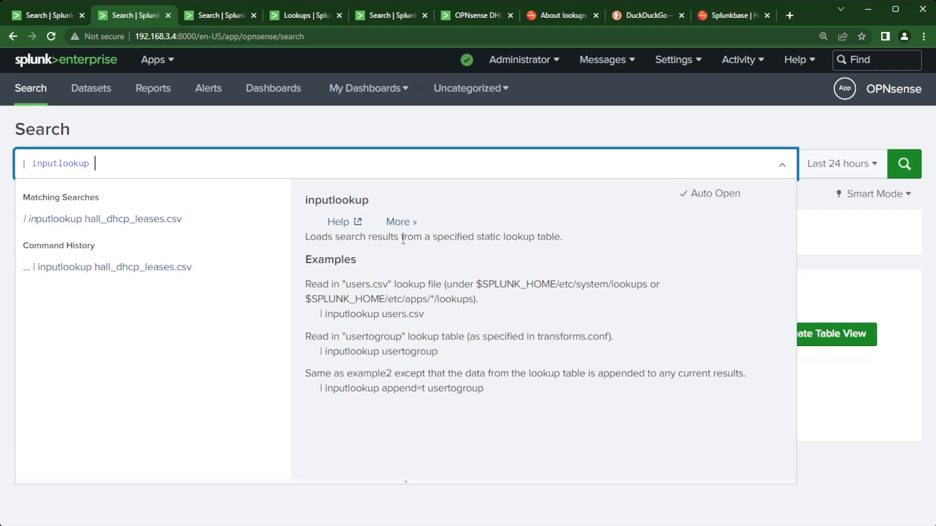
Expand the search assistant's inputlookup help and read its details, syntax, related commands and examples.
left_click(401, 223)
scroll(472, 284, "down", 3)
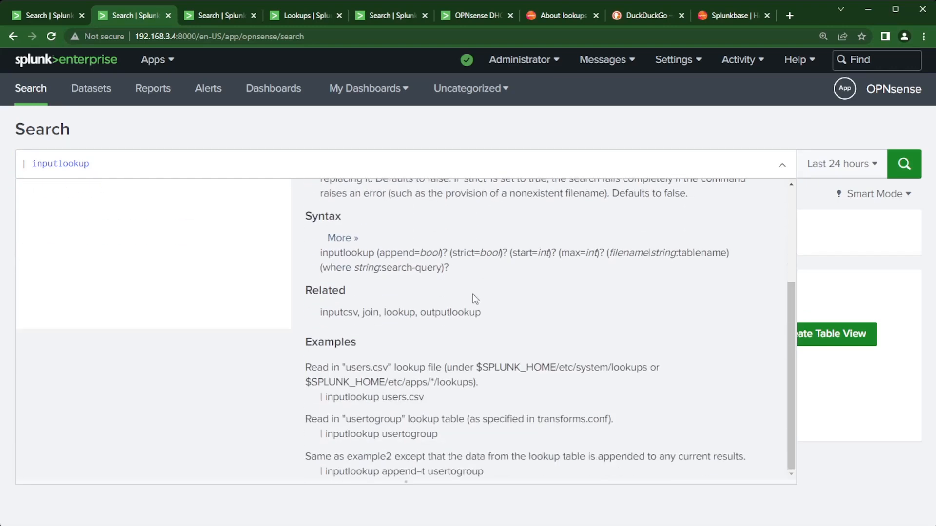
scroll(483, 404, "up", 3)
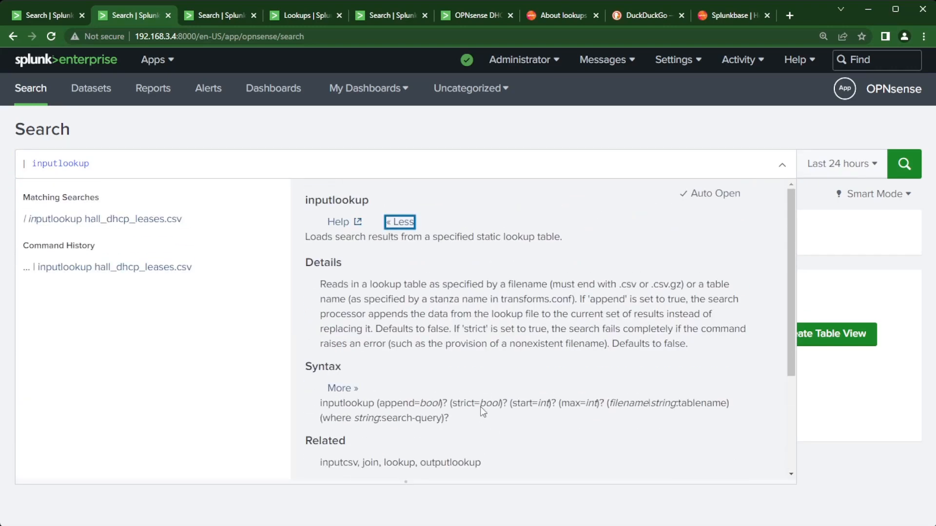
Examine the SPL Editor preferences, pointing out the Full search assistant option, and close them without applying changes.
left_click(531, 65)
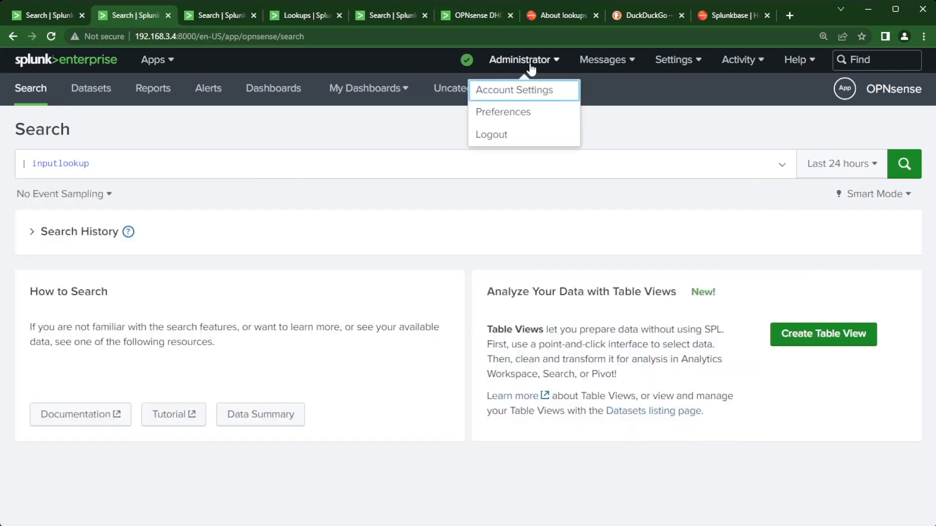
left_click(516, 115)
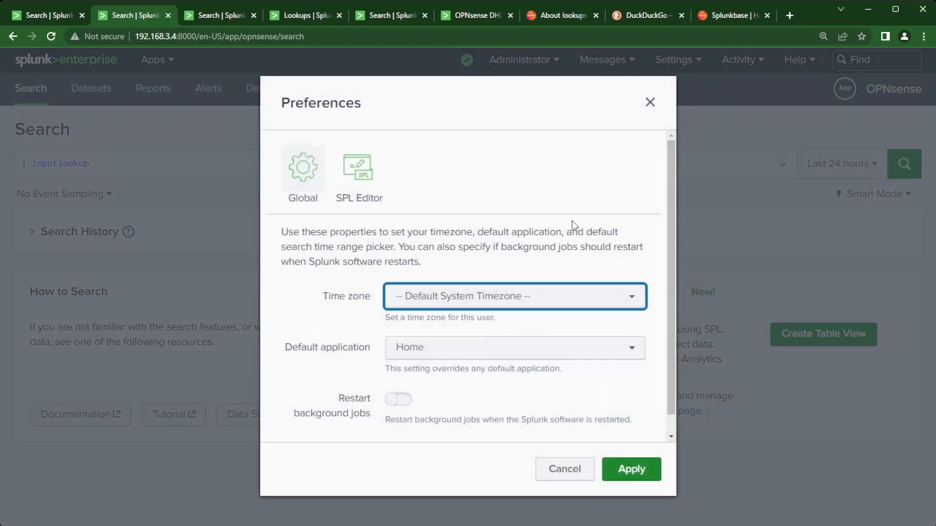
left_click(362, 179)
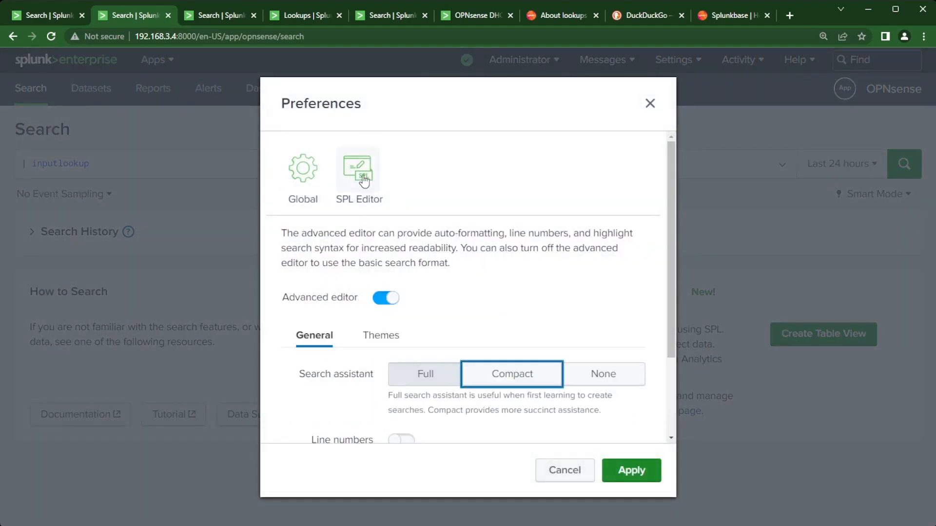
scroll(382, 176, "down", 3)
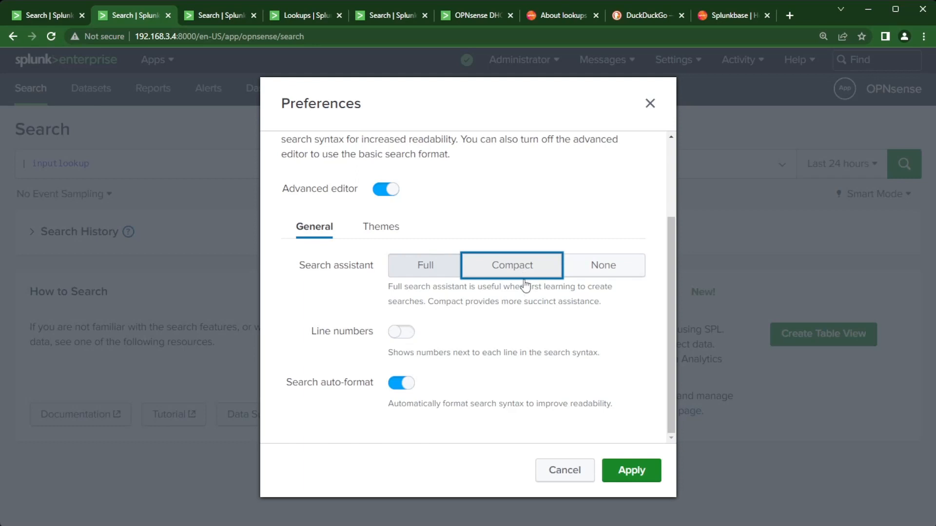
left_click(419, 276)
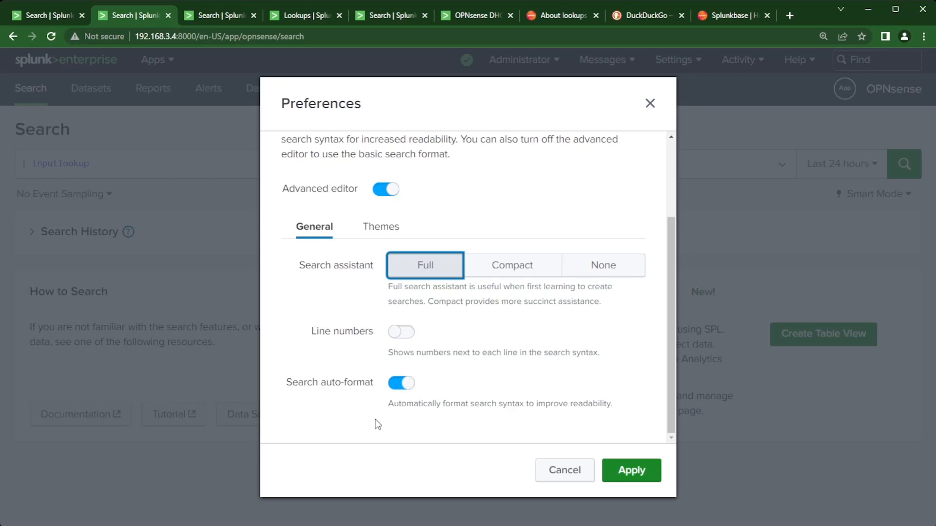
left_click(558, 476)
Complete the query as "| inputlookup hall_dhcp_leases.csv" and run it.
left_click(100, 173)
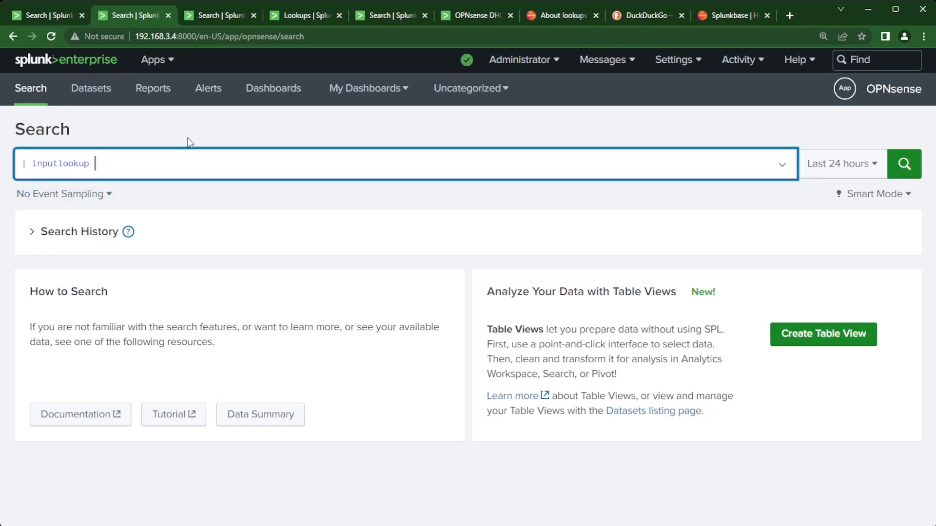
type("h")
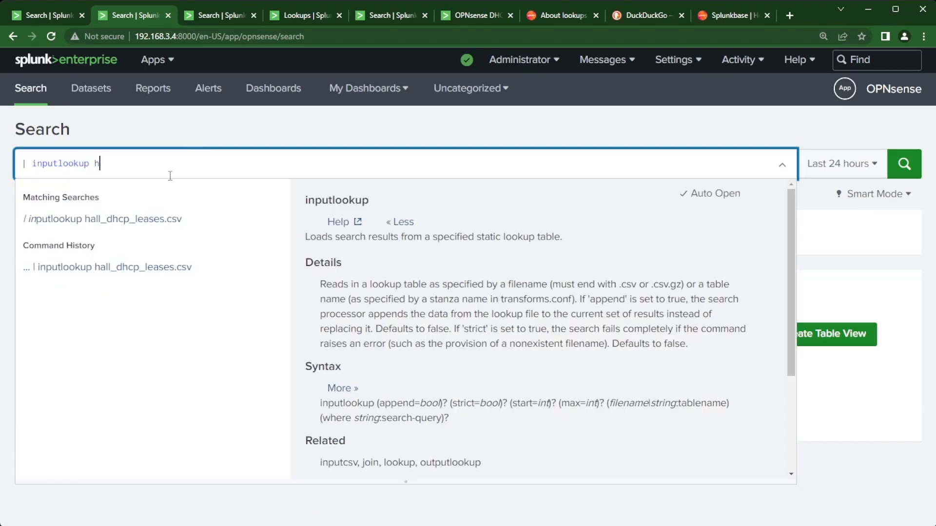
left_click(146, 224)
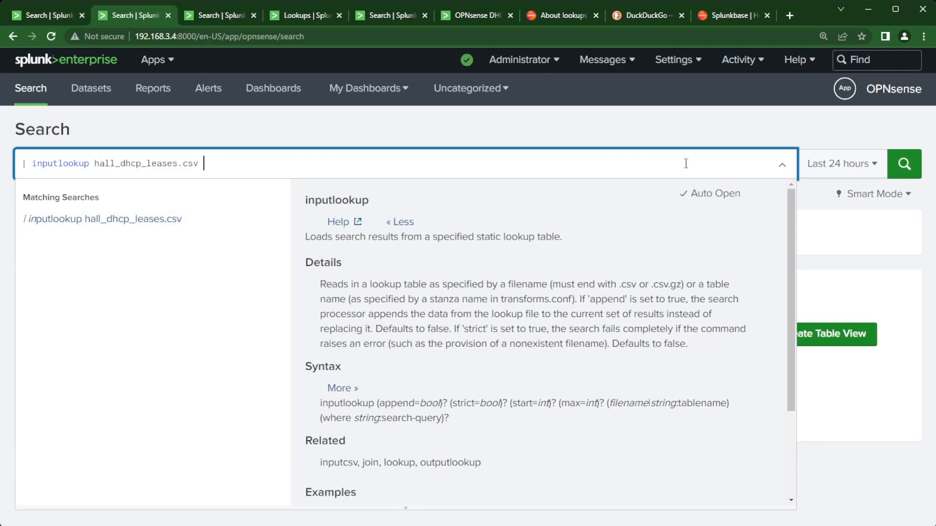
left_click(899, 171)
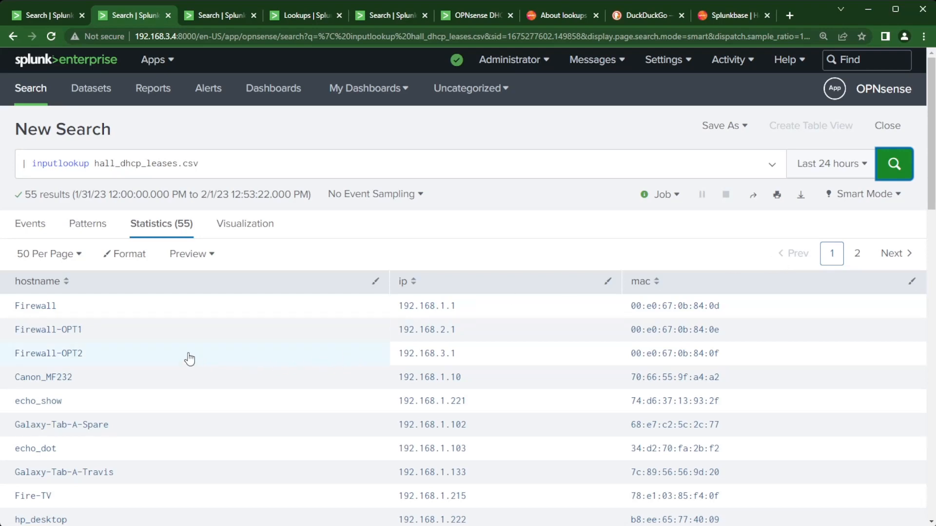
Examine the hostname, ip and mac rows of the lookup results and compare them with the netflow search that uses the same file.
scroll(189, 360, "down", 2)
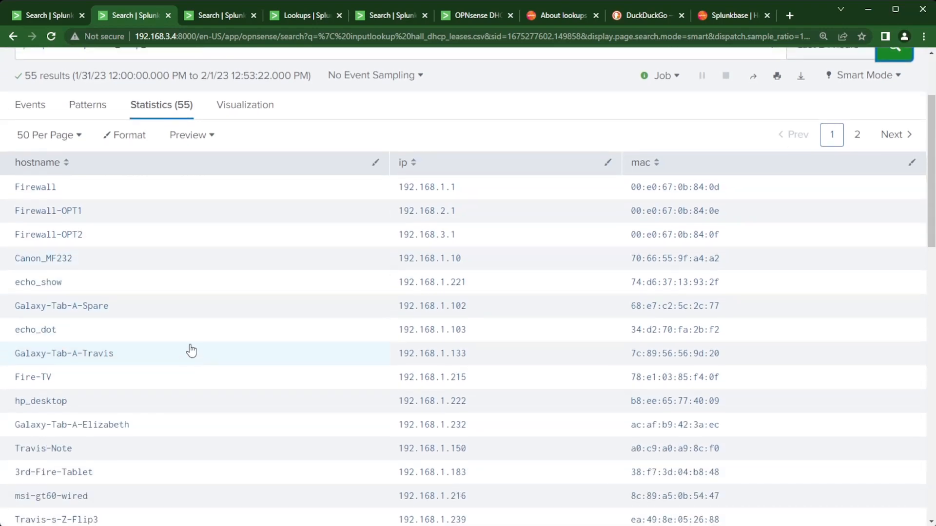
scroll(191, 351, "down", 1)
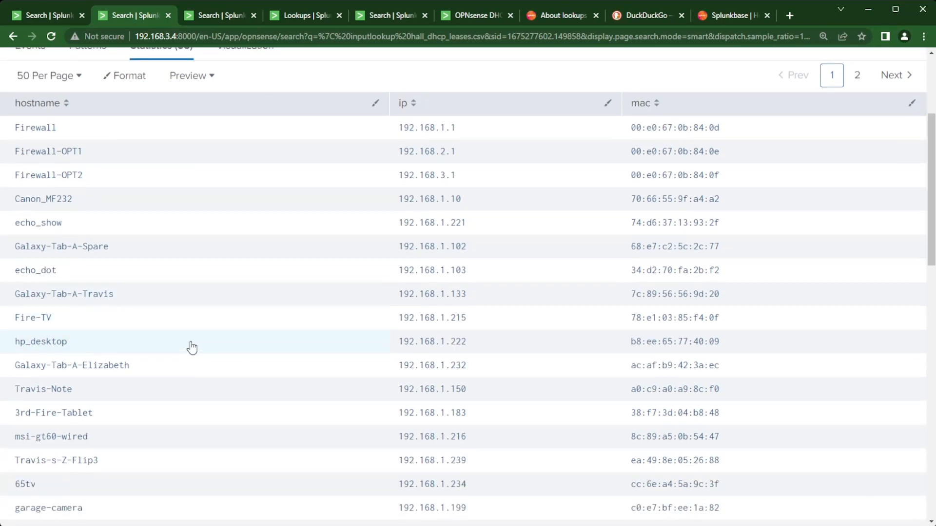
scroll(191, 351, "down", 6)
scroll(194, 348, "up", 6)
scroll(198, 350, "up", 3)
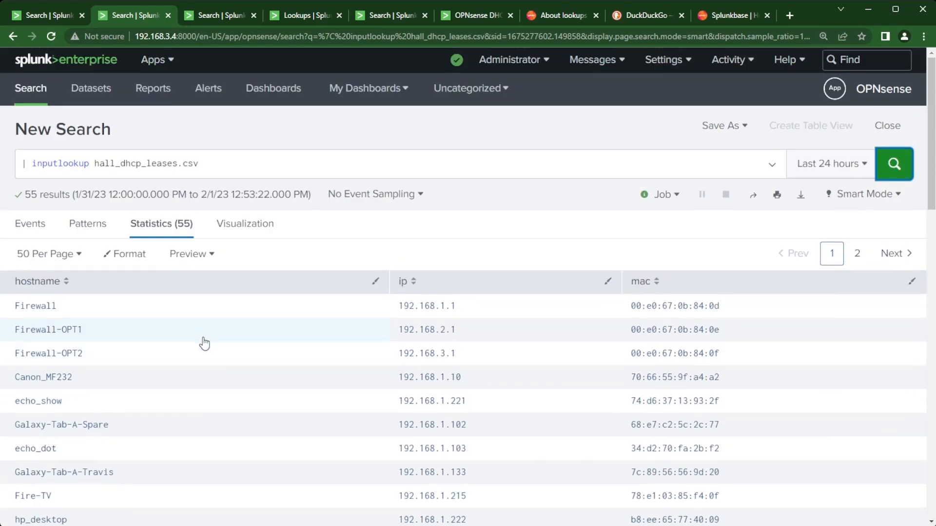
left_click(46, 16)
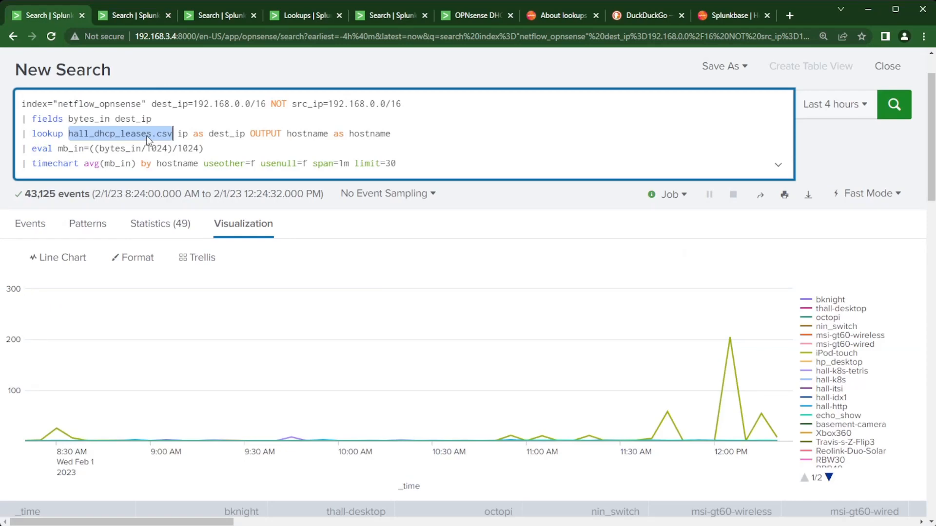
left_click(144, 15)
scroll(236, 324, "down", 1)
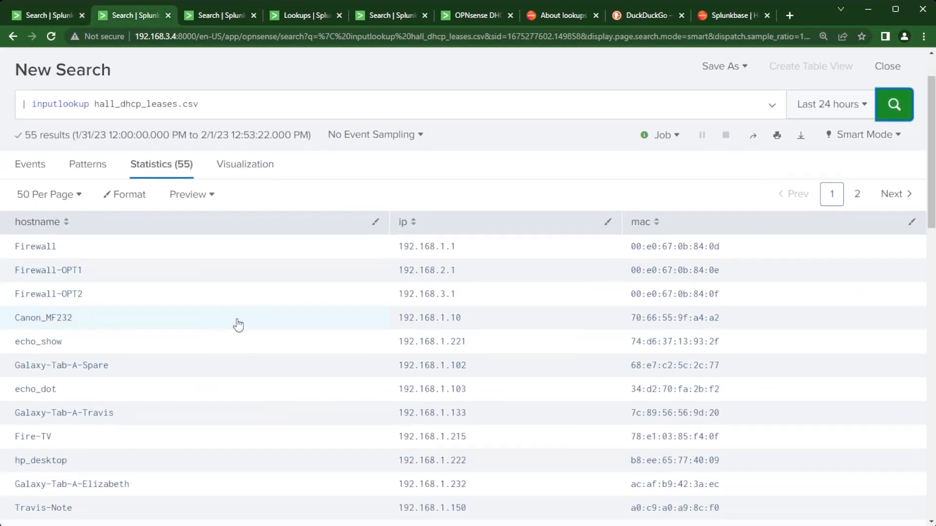
scroll(417, 248, "down", 2)
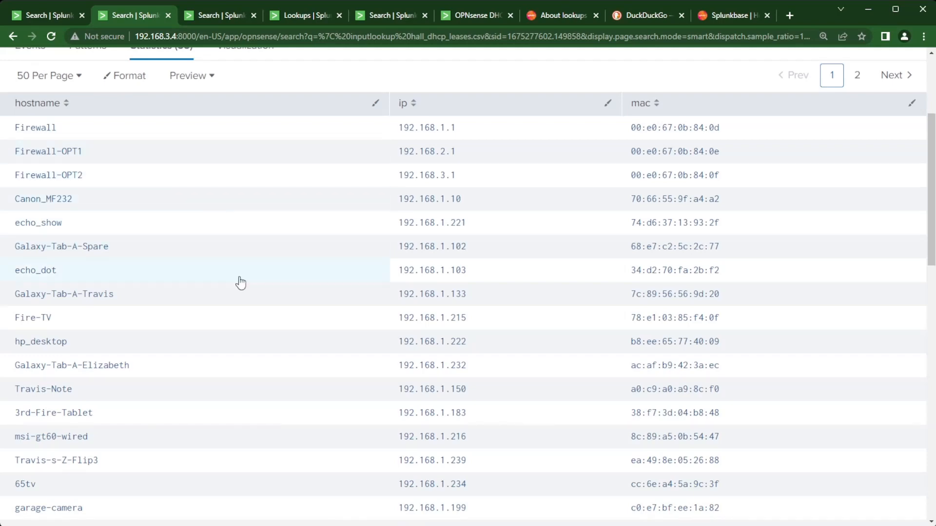
scroll(240, 282, "up", 3)
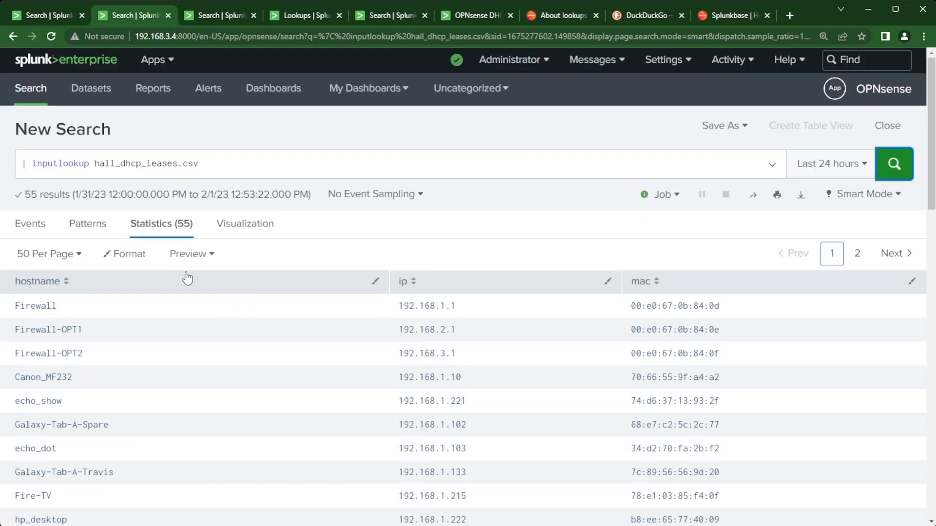
Glance at the dest_ip count search, then open the Splunk App for Lookup File Editing from the inputlookup results page.
left_click(225, 17)
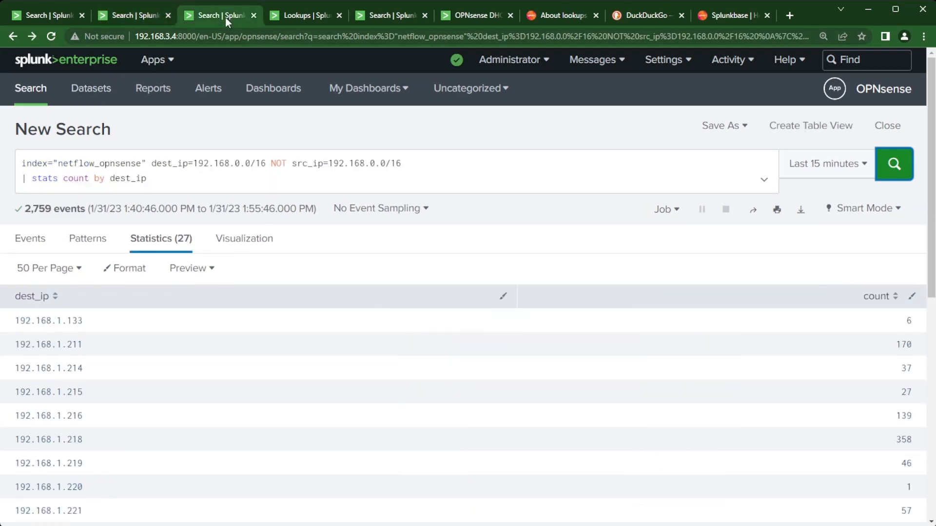
left_click(155, 14)
left_click(158, 73)
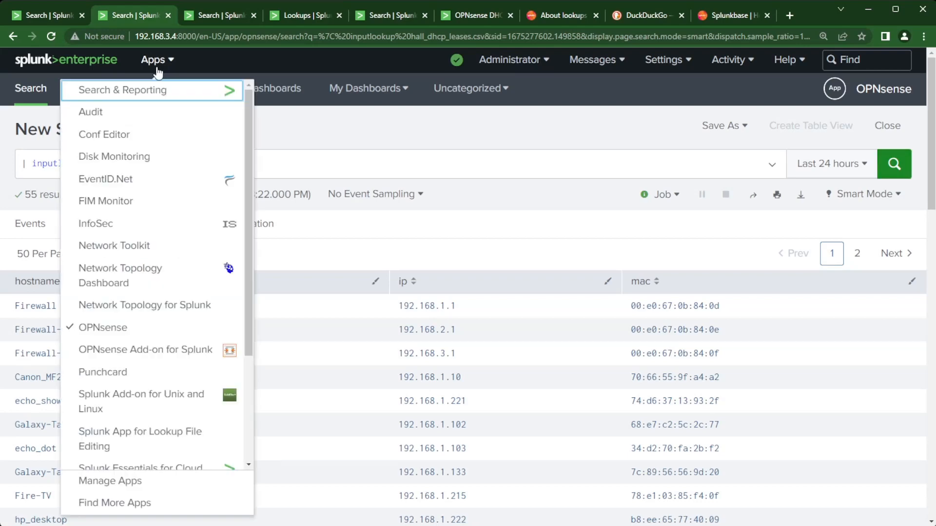
scroll(214, 138, "down", 3)
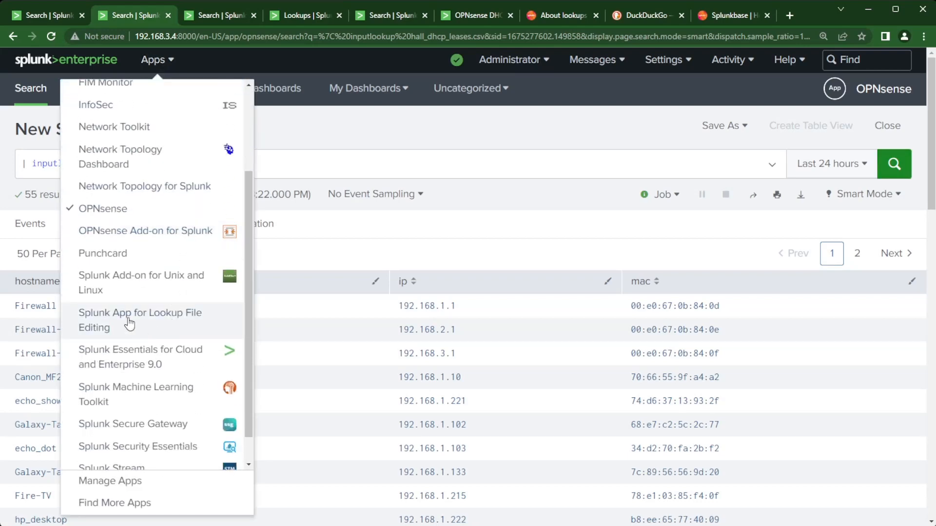
left_click(108, 319)
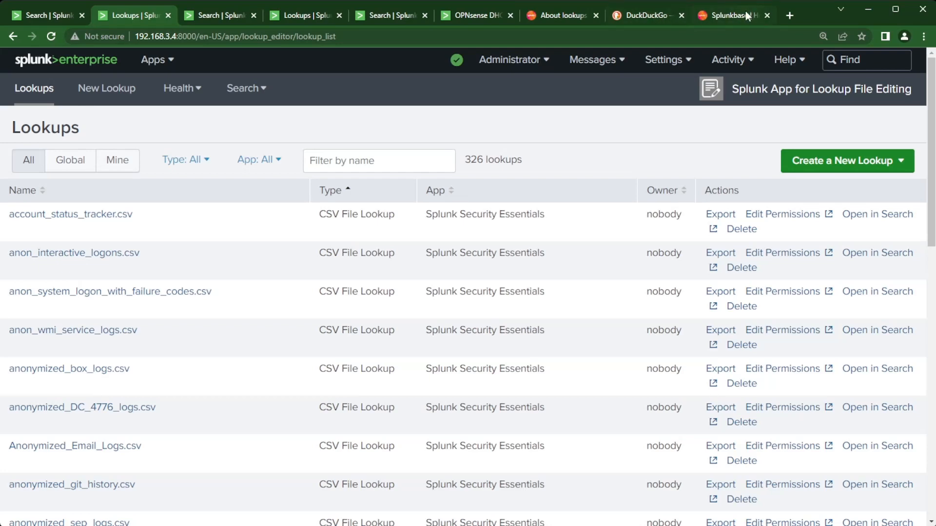
Switch to the Splunkbase site and search its apps for "lookup file".
left_click(727, 15)
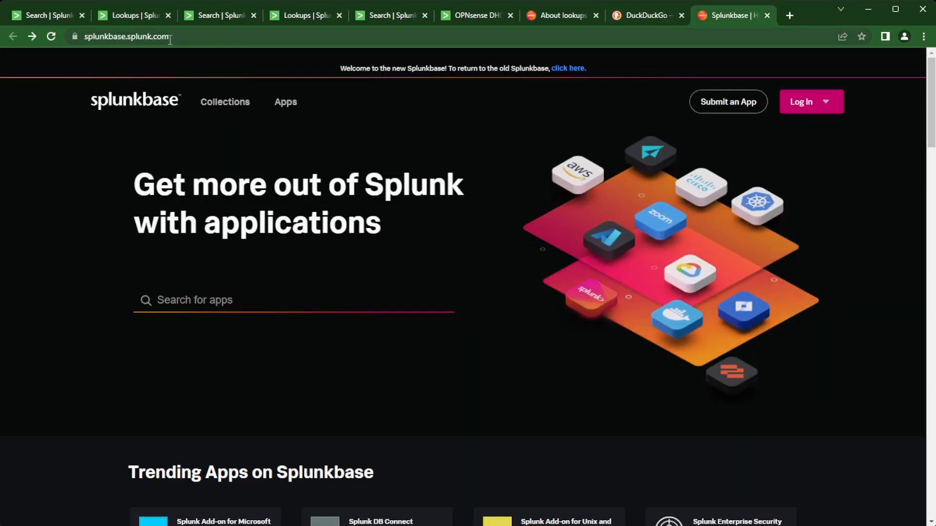
left_click(255, 300)
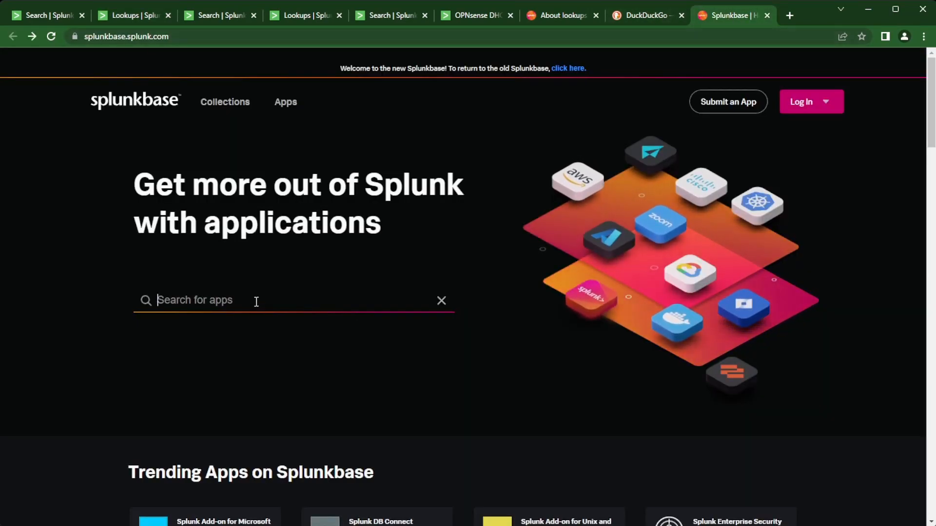
type("lookup ")
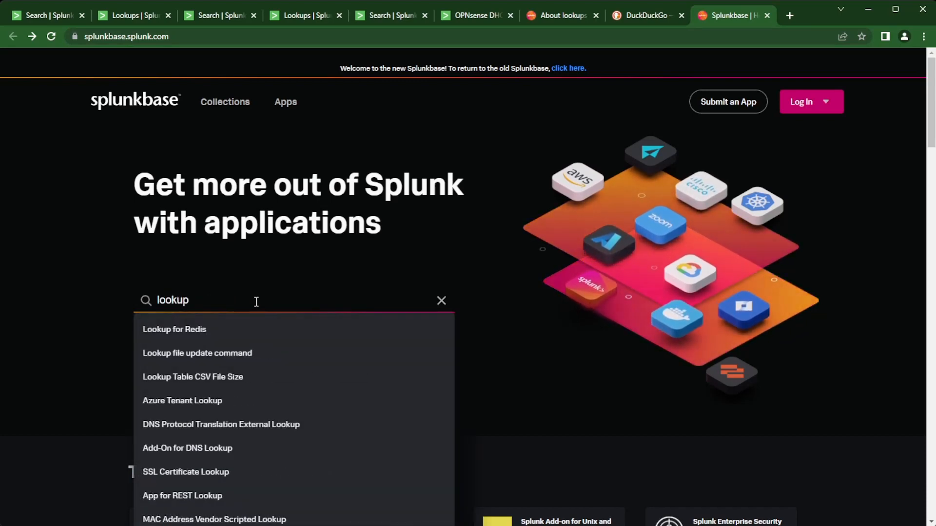
type("file")
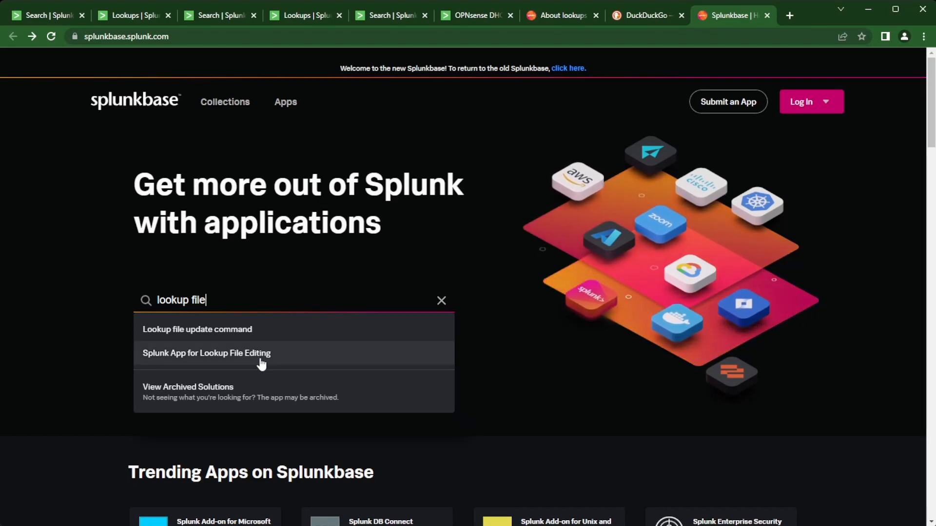
Switch to DuckDuckGo and run a web search for "splunkbase lookup editor".
left_click(642, 15)
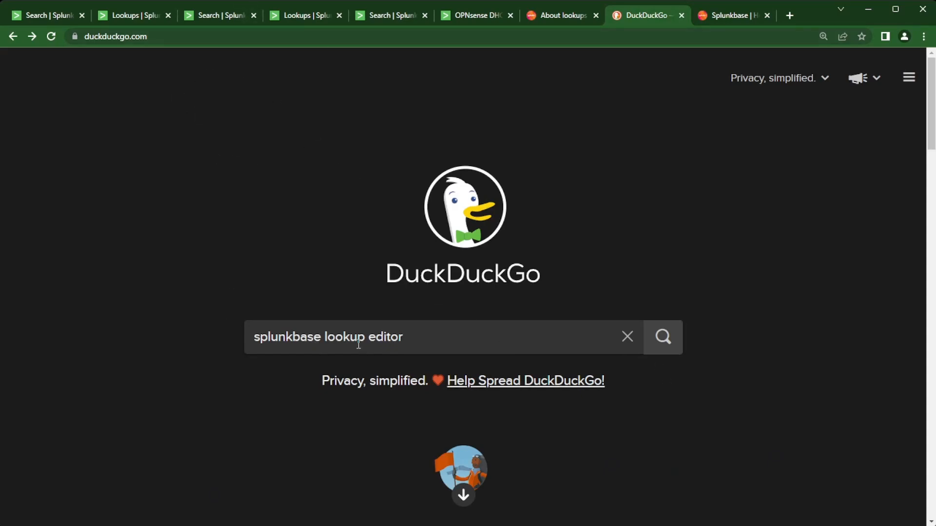
left_click(663, 337)
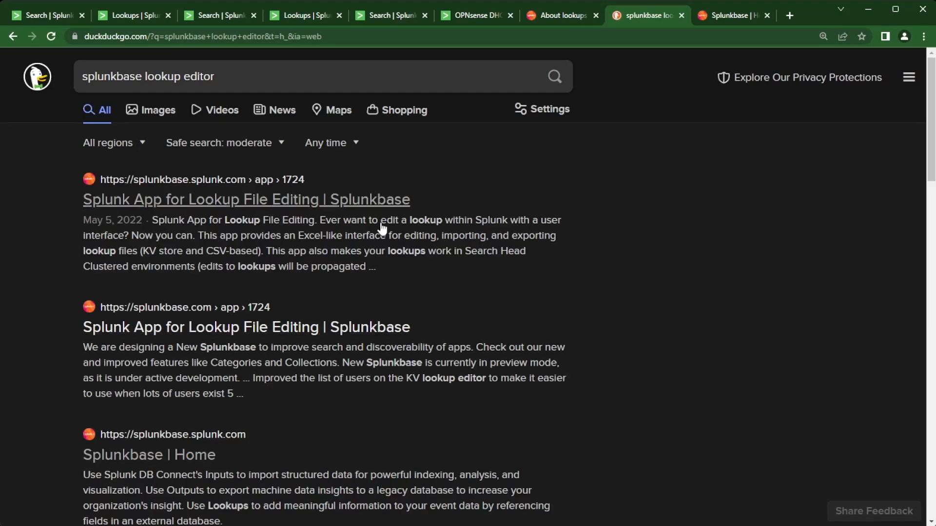
Return to Splunkbase and compare the app suggestions for "lookup" with those for "lookup file".
left_click(729, 16)
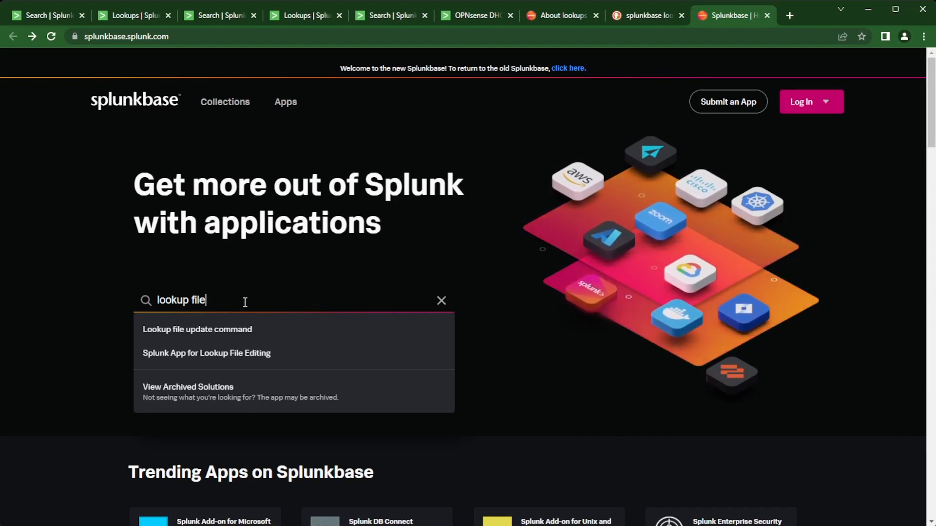
key("BackSpace")
key("BackSpace")
key("BackSpace")
key("BackSpace")
key("BackSpace")
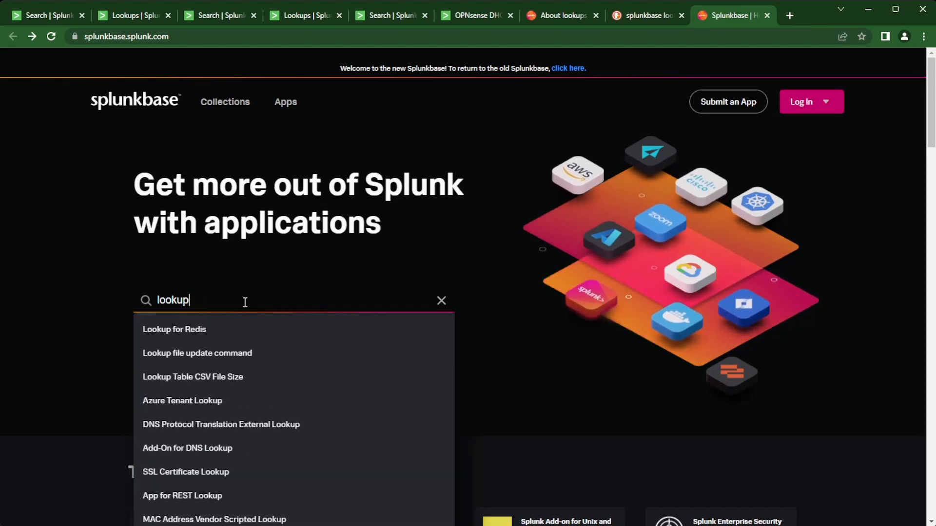
scroll(198, 425, "down", 2)
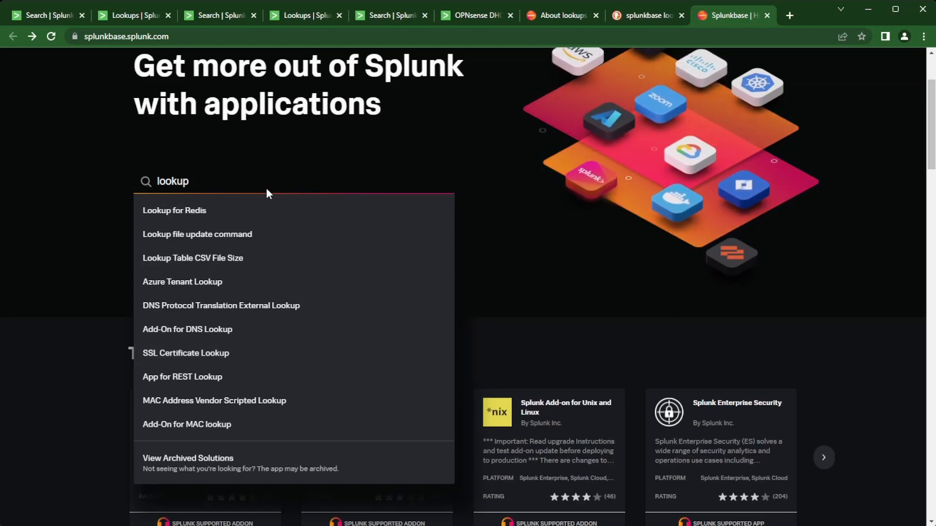
type("file")
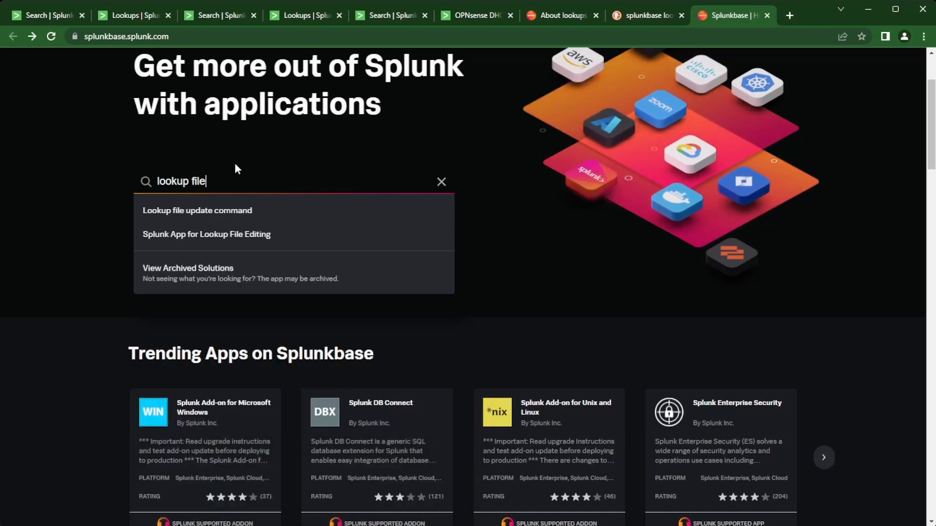
scroll(590, 283, "up", 3)
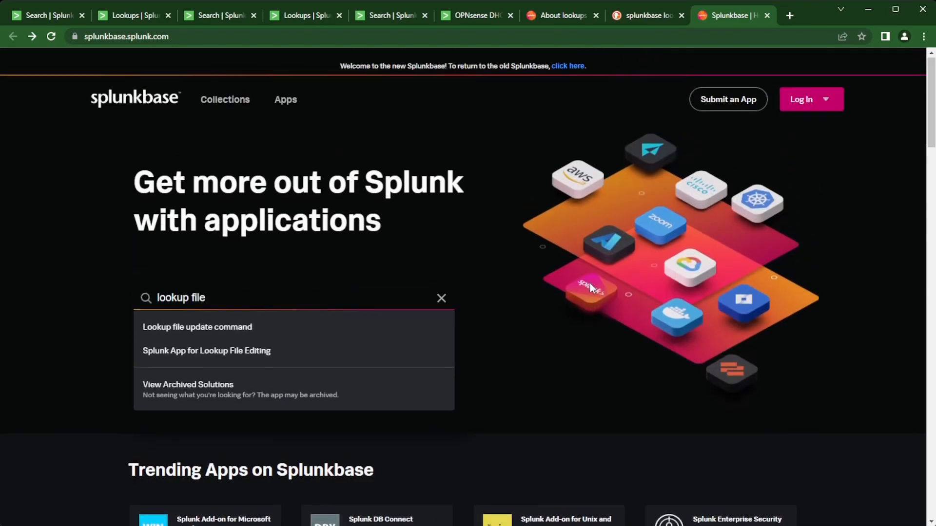
Switch to the classic Splunkbase site and search its apps for "lookup".
left_click(571, 70)
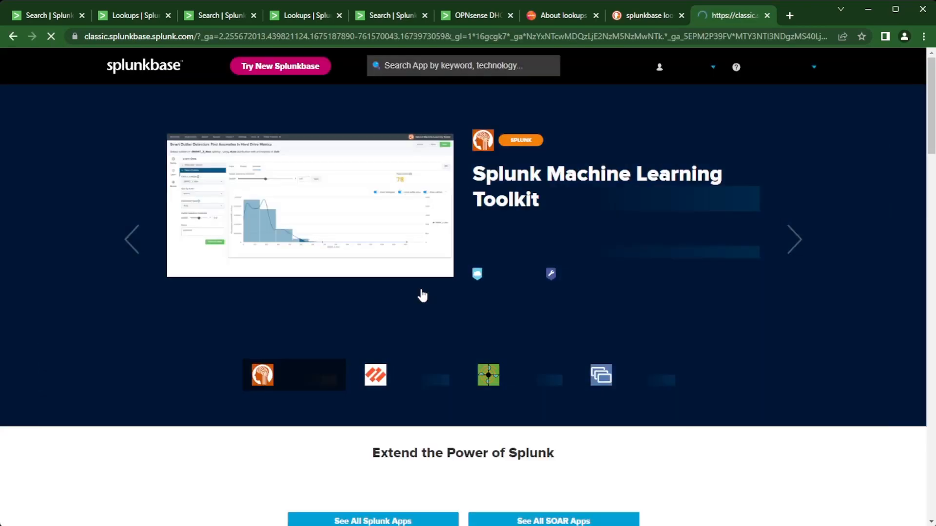
left_click(421, 59)
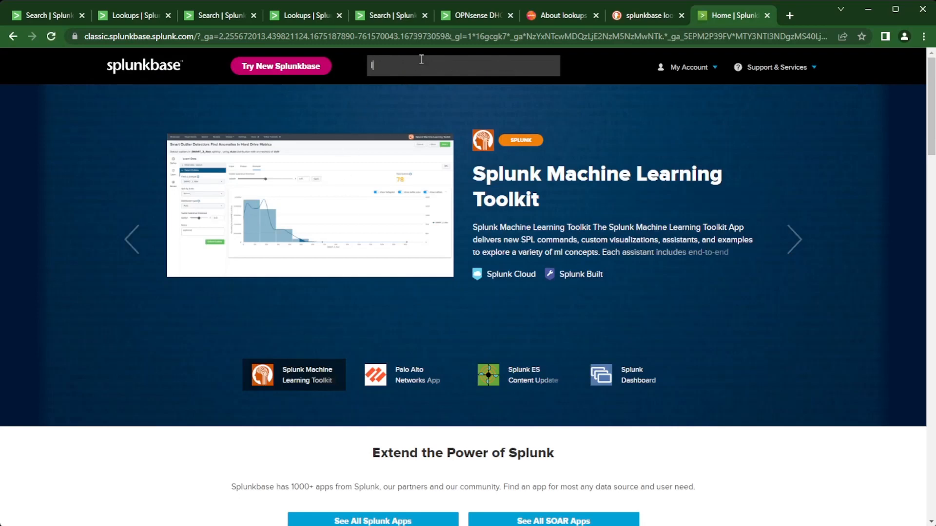
type("lookup")
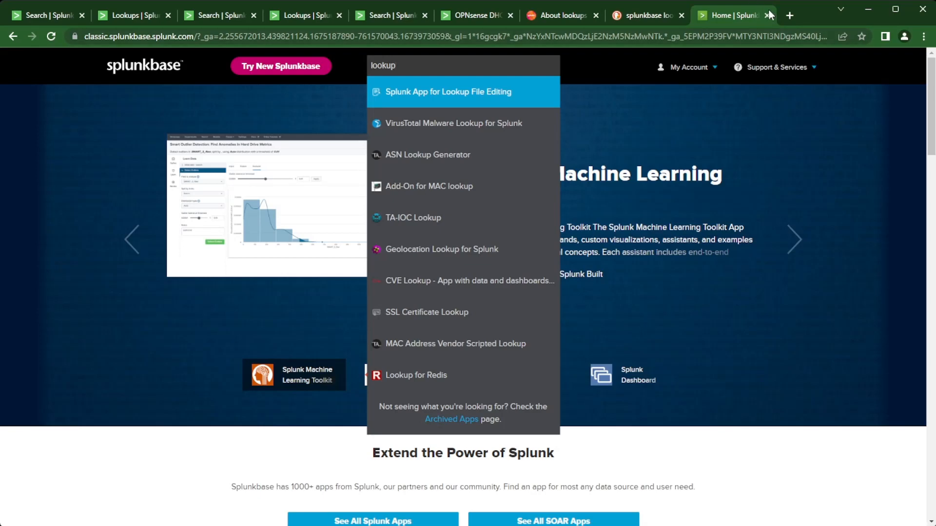
Search Splunk's catalogue of additional apps for "lookup edit" and close that page after viewing the results.
left_click(134, 15)
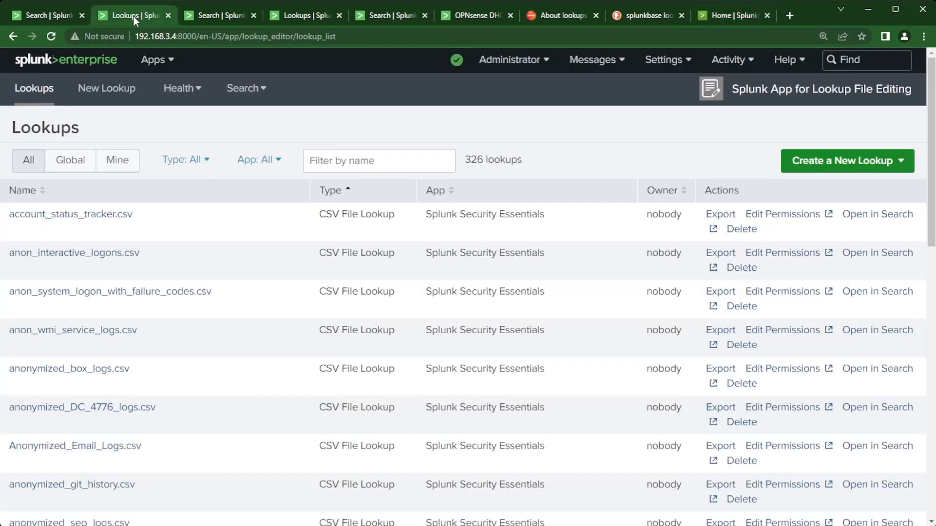
left_click(153, 60)
left_click(119, 504)
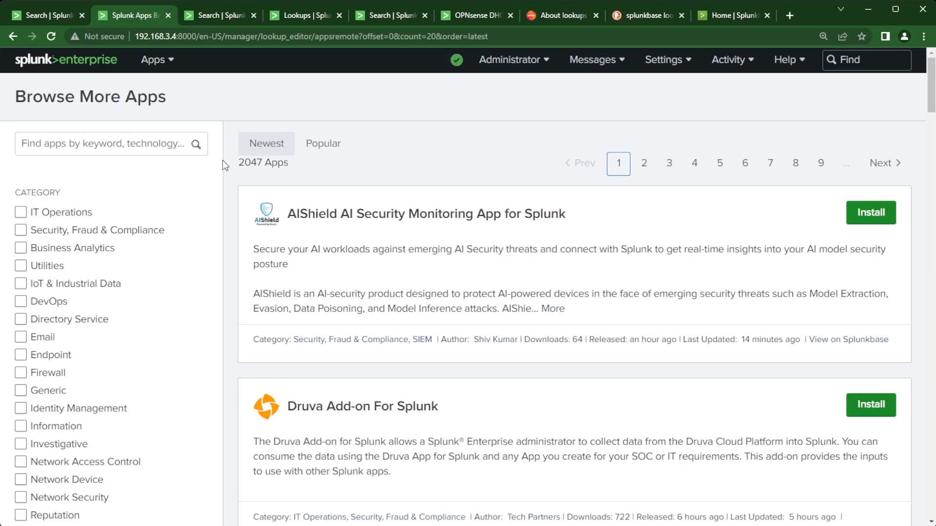
left_click(108, 142)
type("lookup")
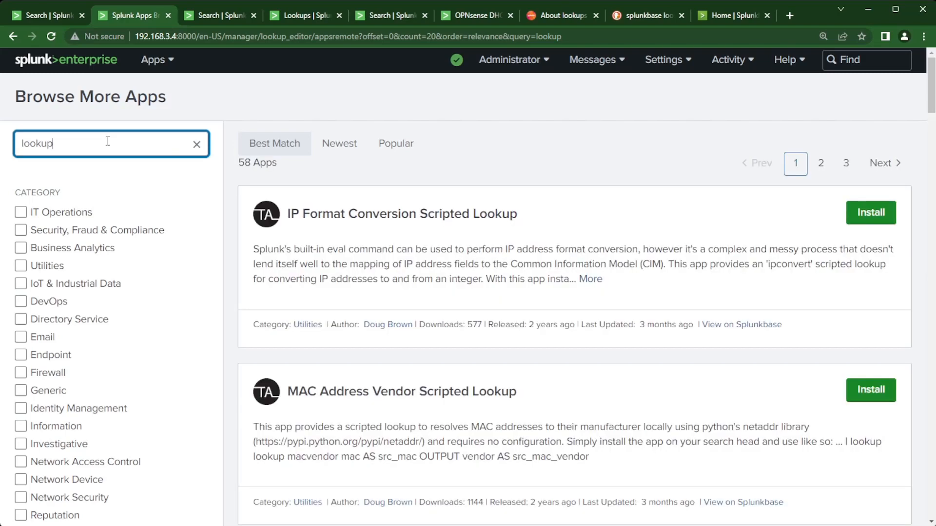
type(" edit")
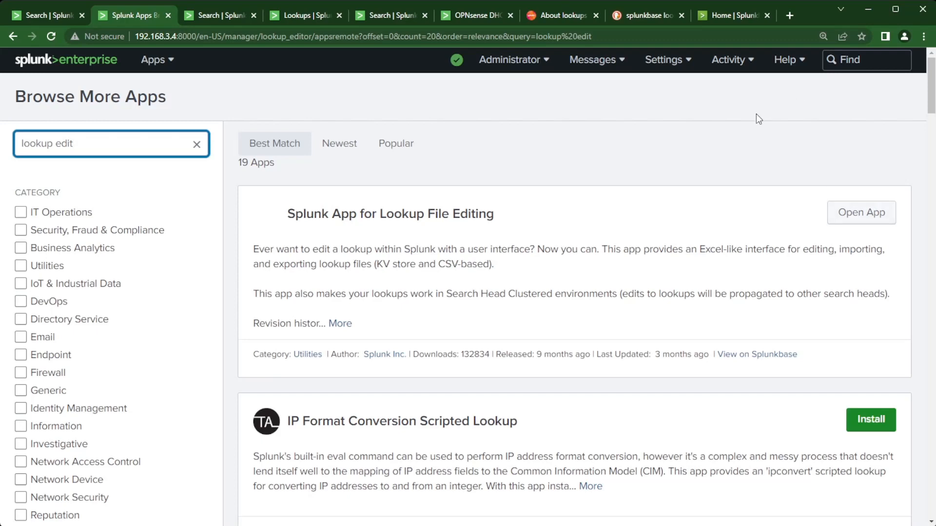
left_click(168, 16)
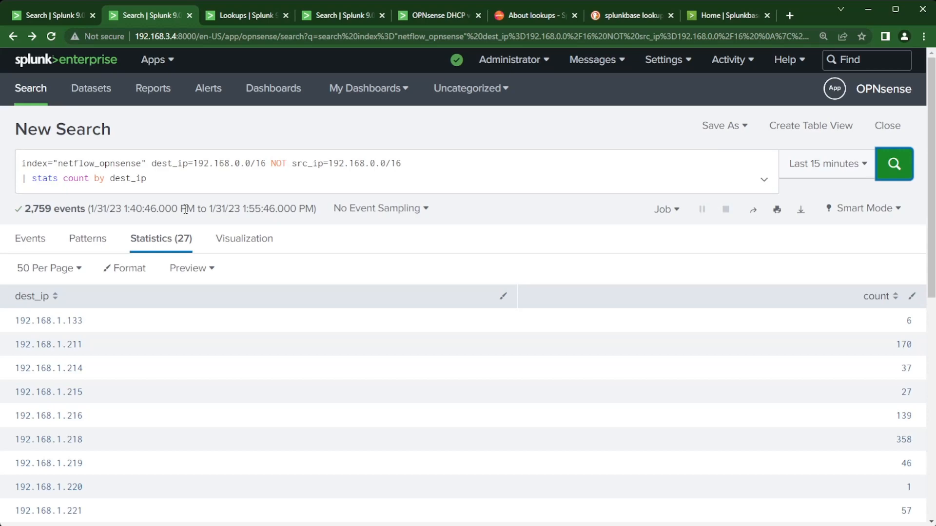
Filter the Lookups list by the name "dhcp" and check where the lookup editing app sits among the installed apps.
left_click(235, 15)
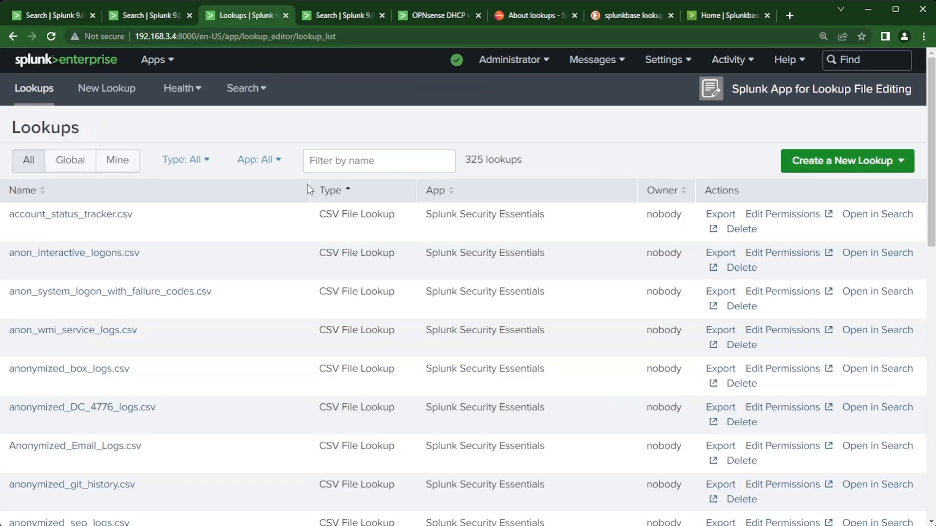
left_click(359, 162)
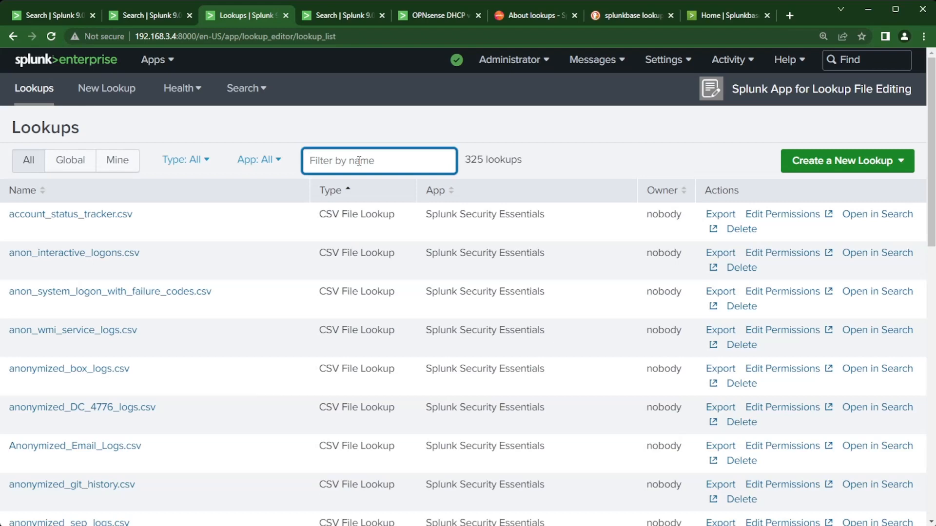
type("dhcp")
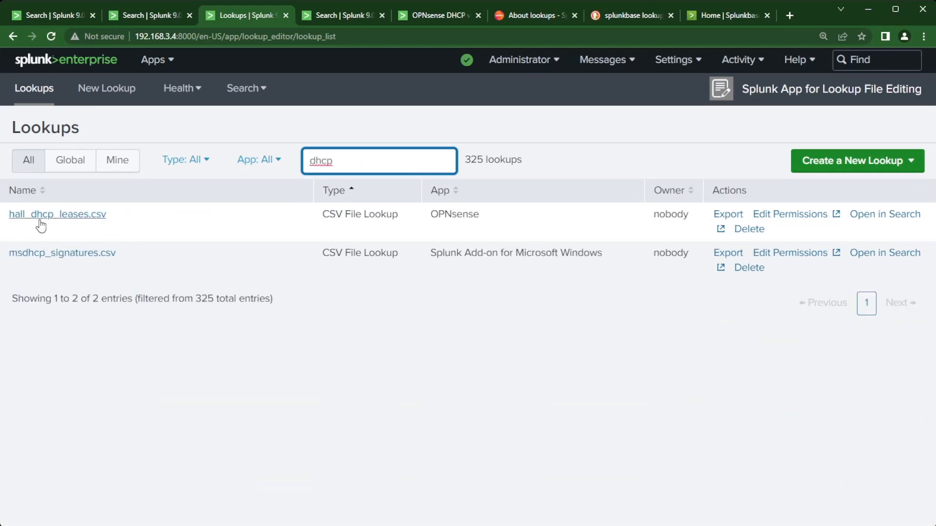
left_click(152, 59)
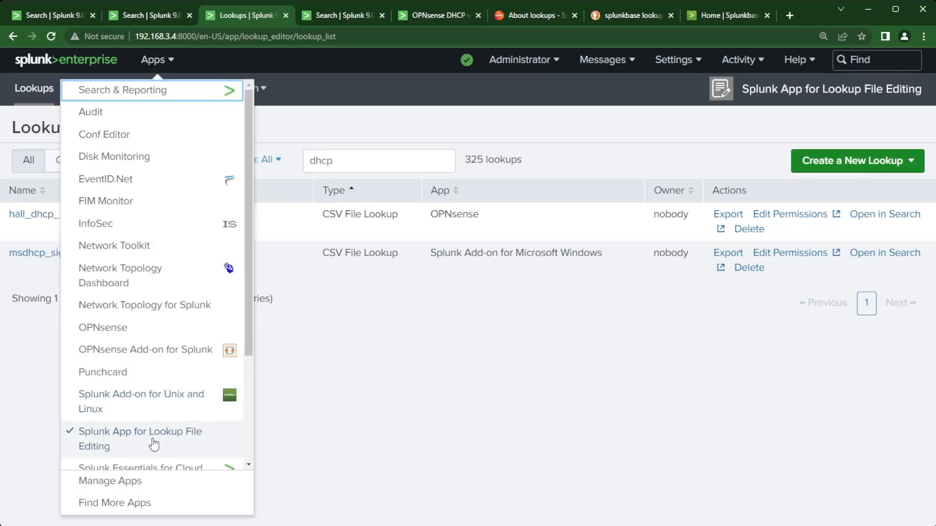
left_click(310, 111)
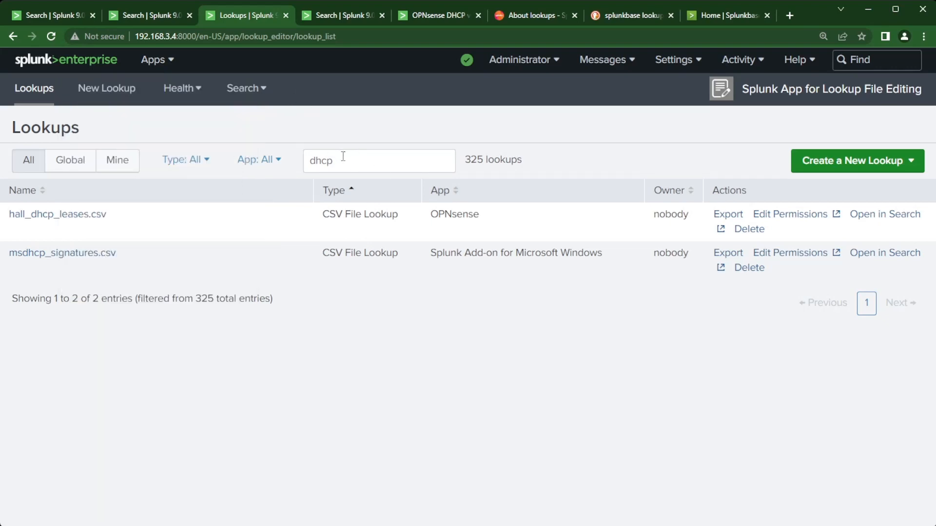
Clear the name filter to browse the full list of lookups, and filter it by "dhcp" again.
double_click(312, 161)
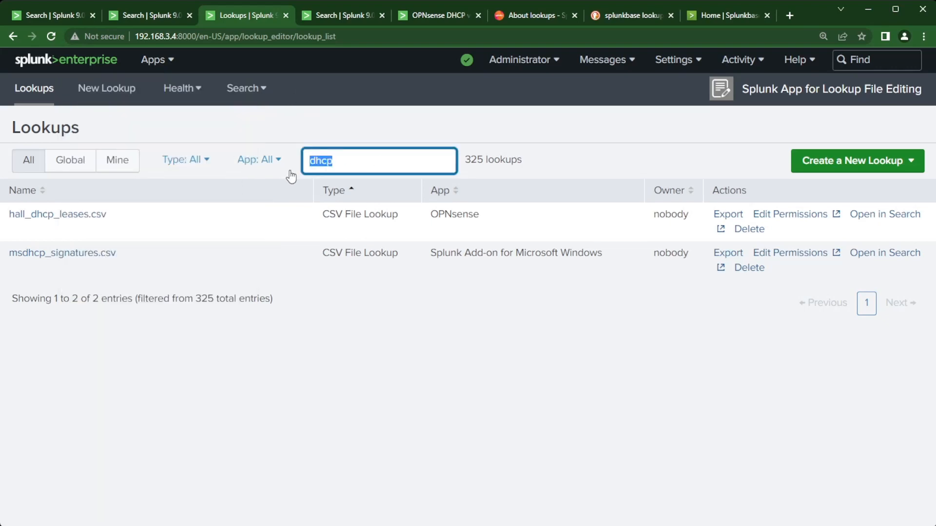
key("BackSpace")
scroll(216, 341, "down", 12)
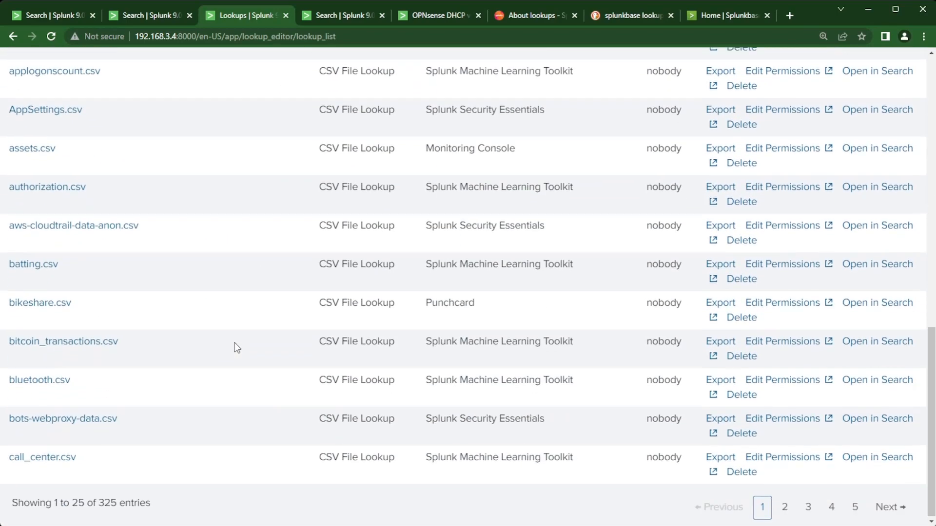
scroll(234, 343, "up", 12)
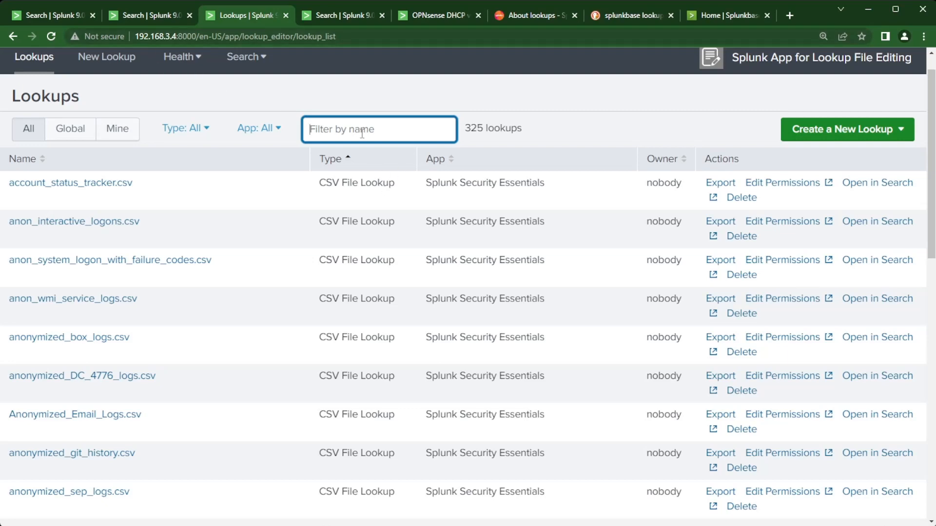
type("dhcp")
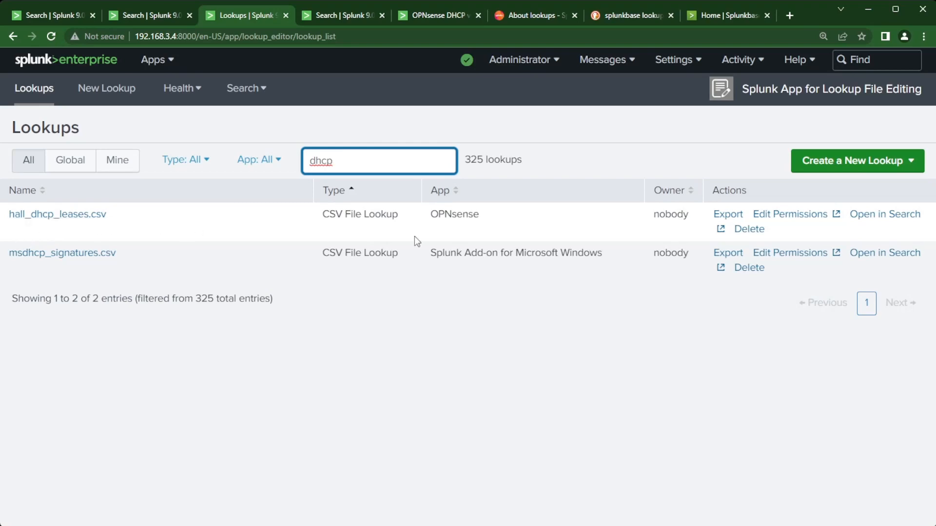
Review the destination IP addresses in the results of the netflow search that counts by dest_ip.
left_click(154, 16)
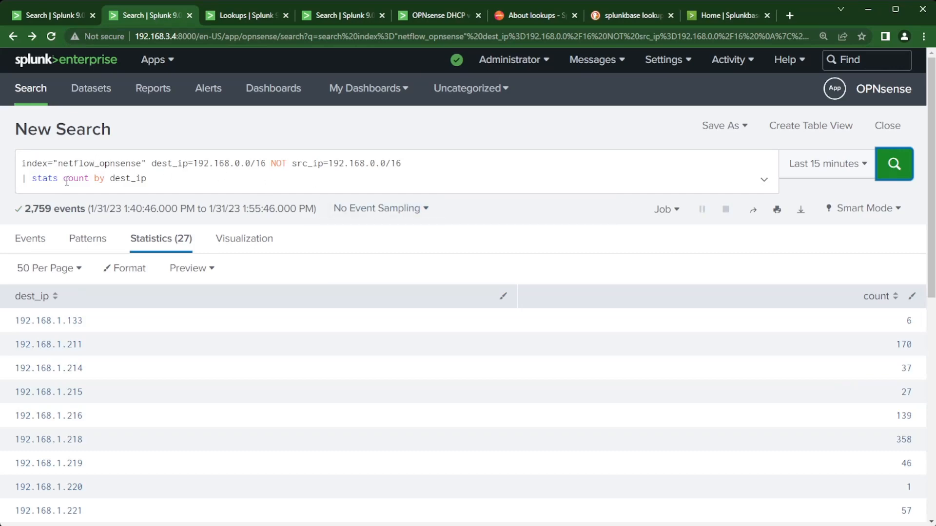
scroll(162, 178, "down", 2)
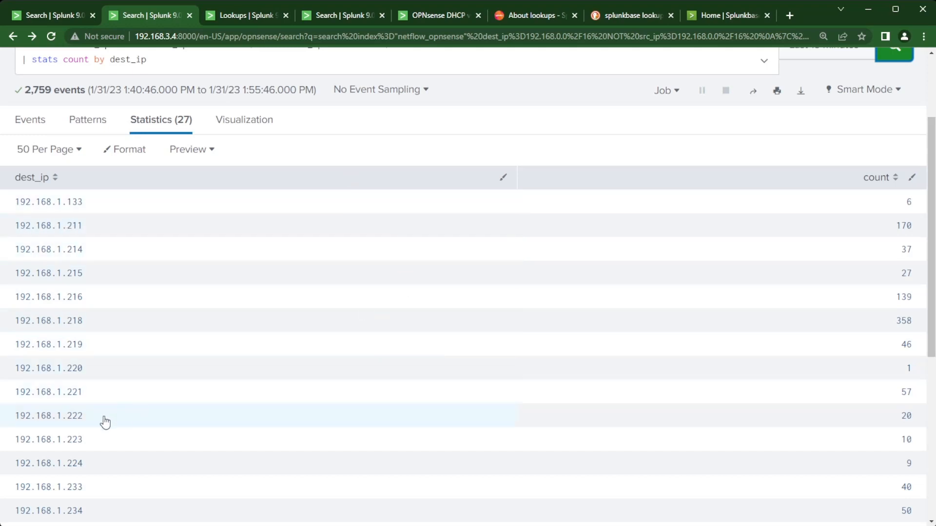
scroll(100, 420, "up", 2)
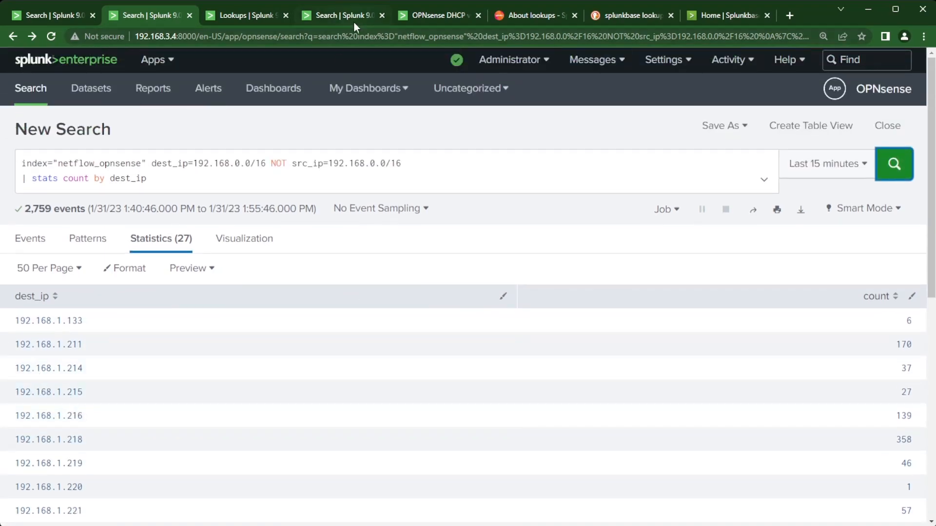
Reduce the OPNsense DHCP search to index=opnsense sourcetype="opnsense:dhcpd" dhcpack and run it.
left_click(330, 15)
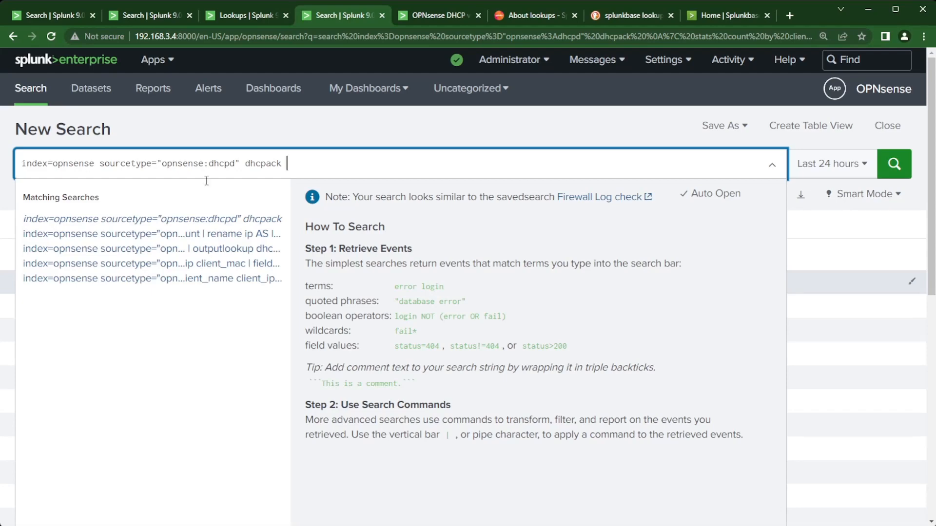
left_click(604, 128)
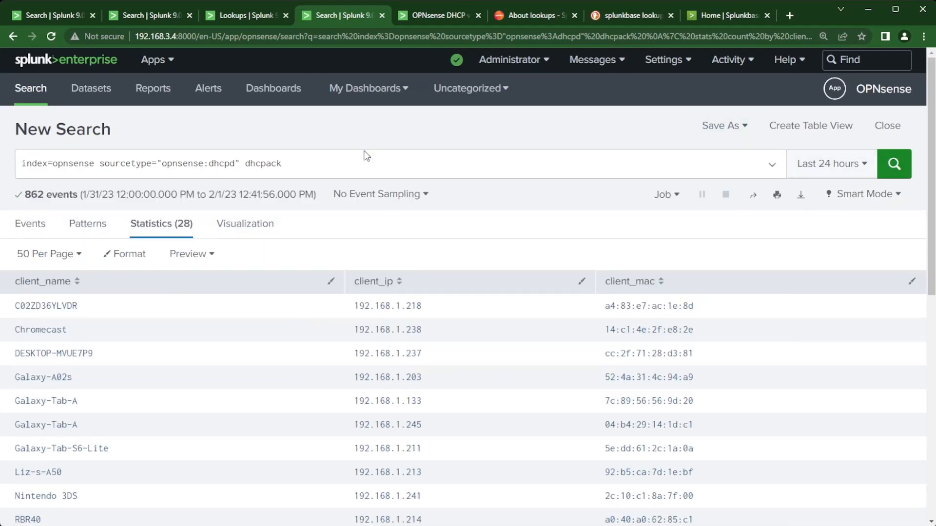
left_click(373, 163)
left_click(882, 173)
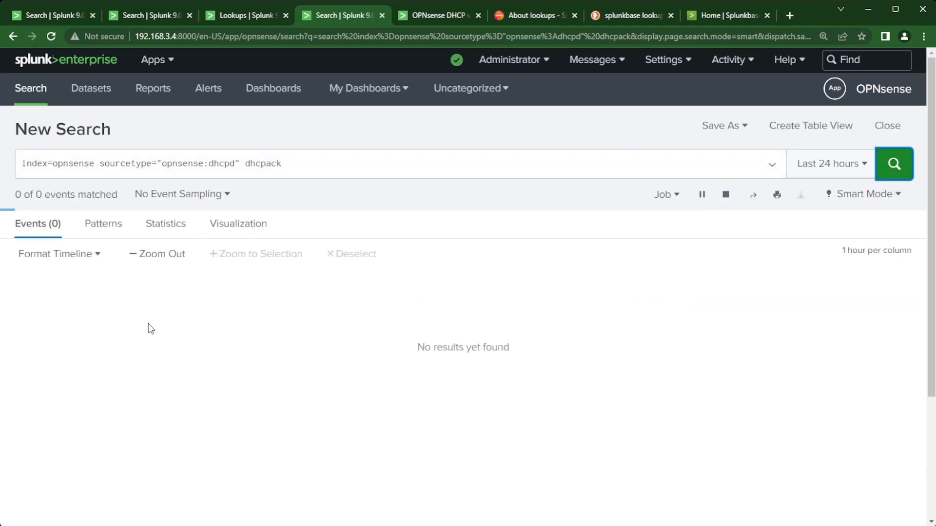
Examine the DHCPACK events, noting the client host name in the second event and the client fields among the interesting fields.
scroll(503, 394, "down", 3)
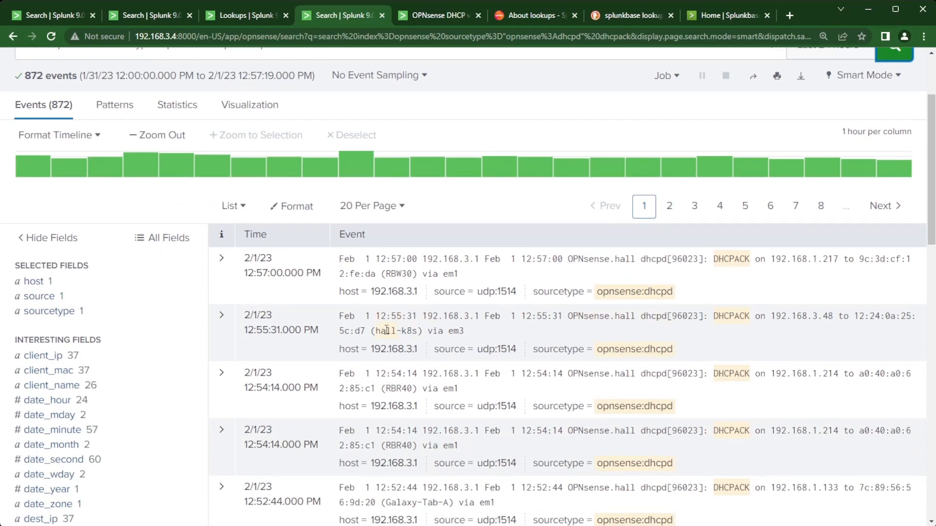
left_click_drag(376, 329, 418, 331)
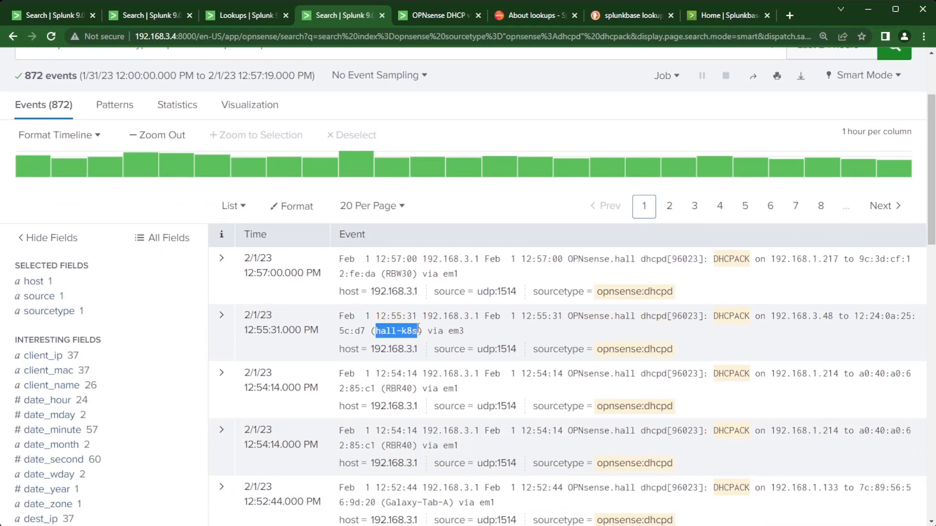
scroll(195, 385, "down", 2)
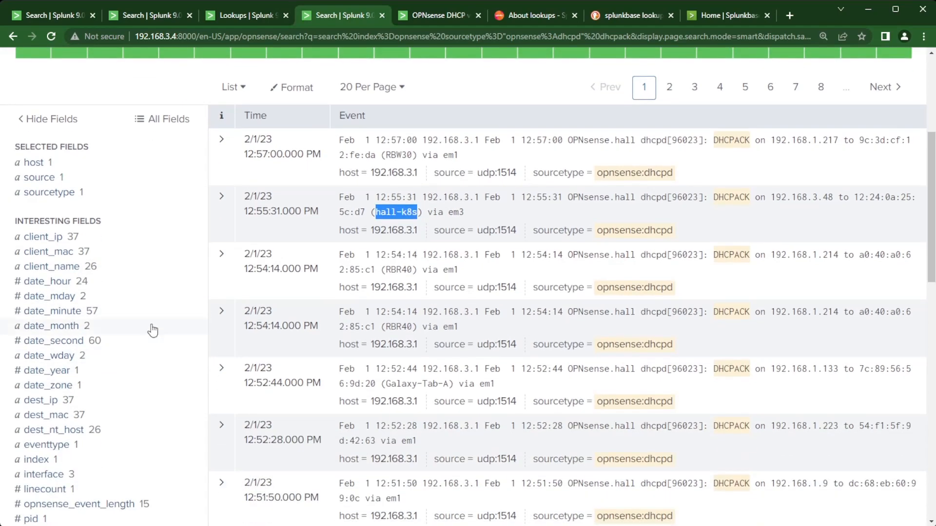
scroll(103, 346, "up", 1)
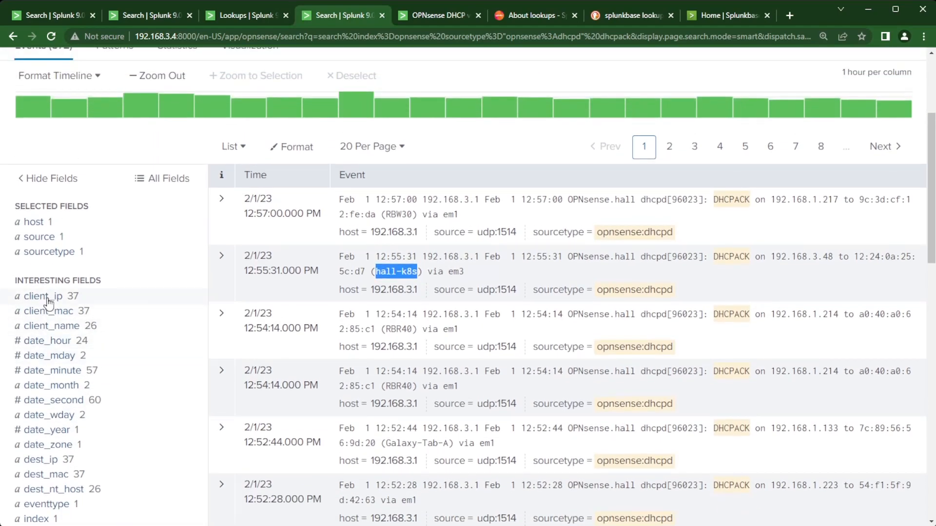
scroll(39, 305, "up", 3)
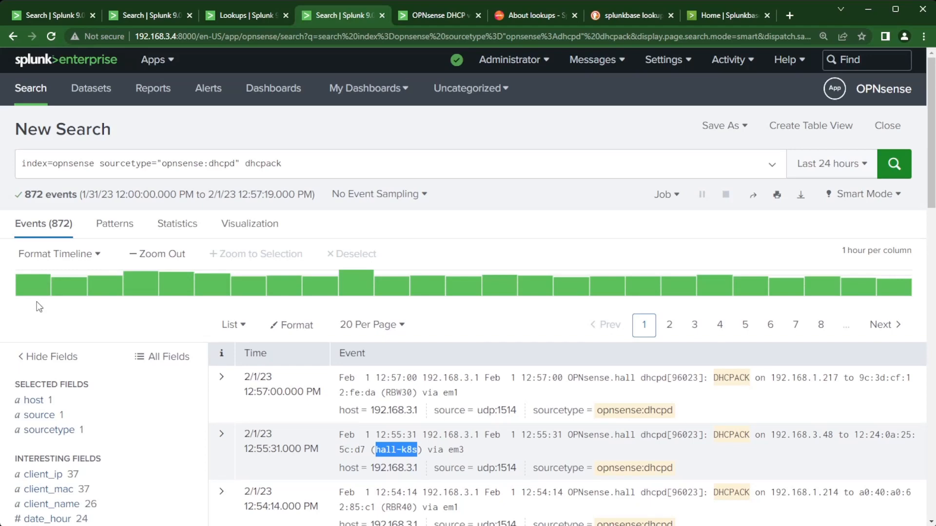
scroll(39, 306, "down", 3)
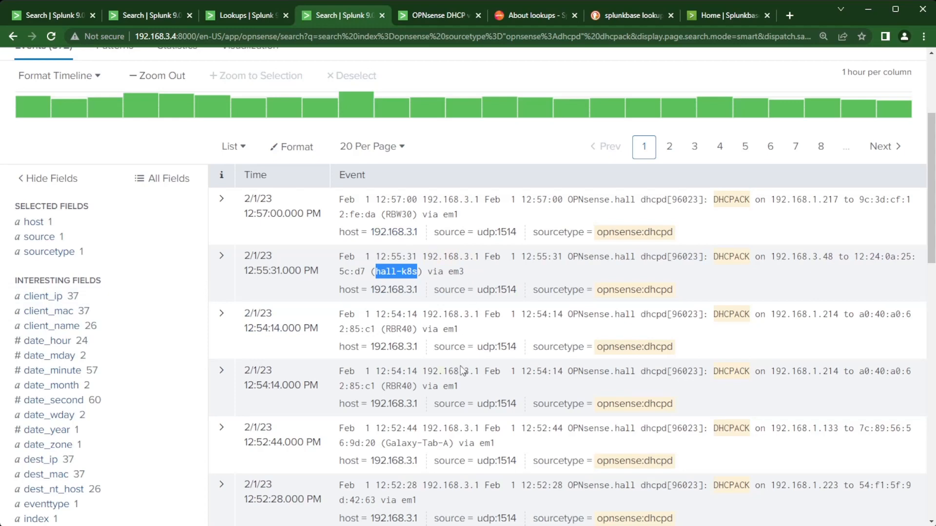
Inspect the top values of the client_ip, client_mac and client_name fields in the DHCPACK events.
left_click(43, 298)
left_click(43, 312)
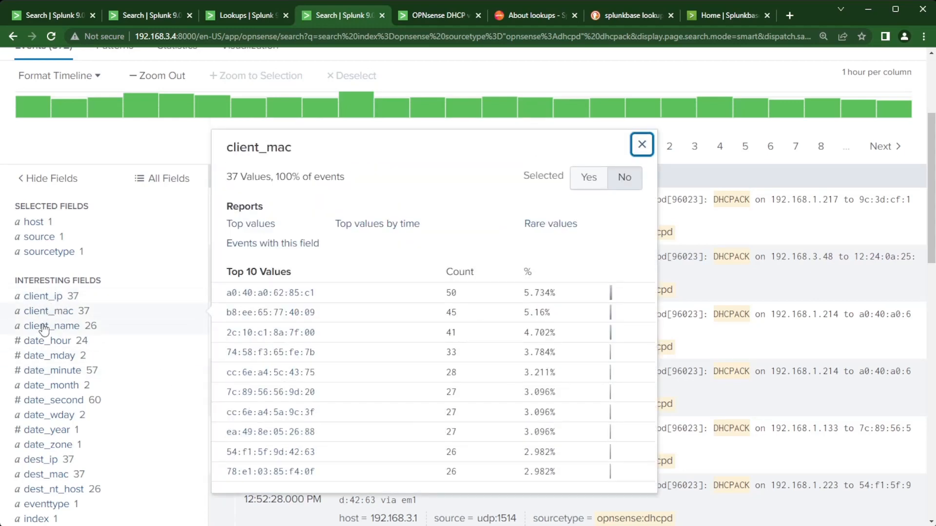
left_click(44, 330)
scroll(91, 336, "up", 1)
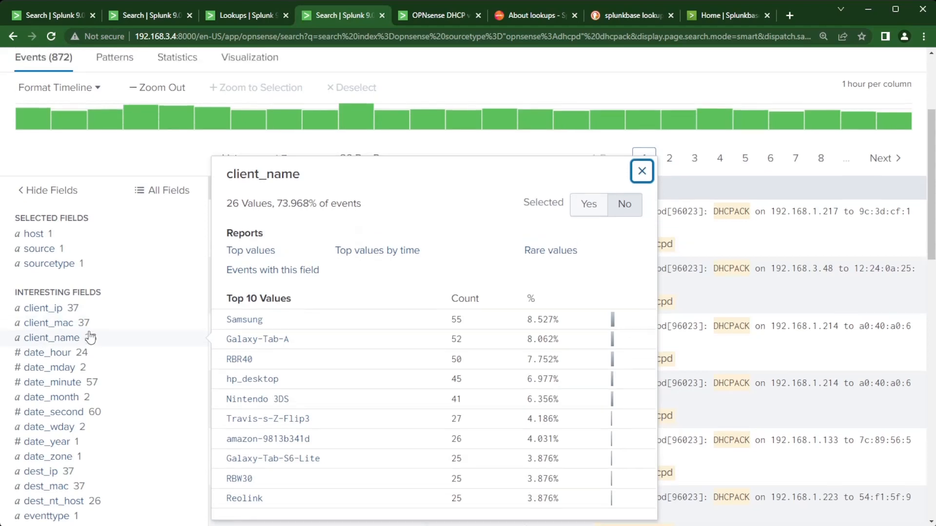
scroll(90, 337, "down", 3)
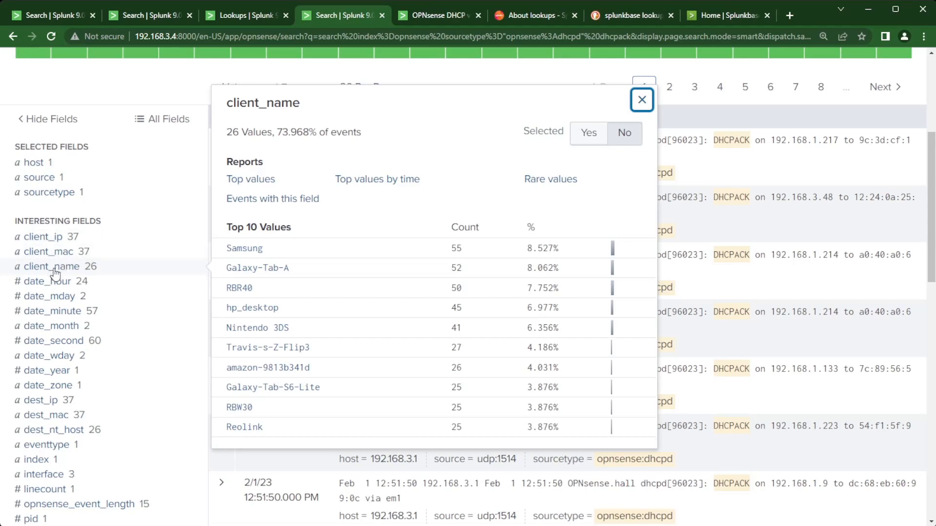
Append "| stats count by client_name client_ip client_mac" on a new line of the DHCPACK search and run it.
scroll(66, 300, "up", 5)
left_click(343, 167)
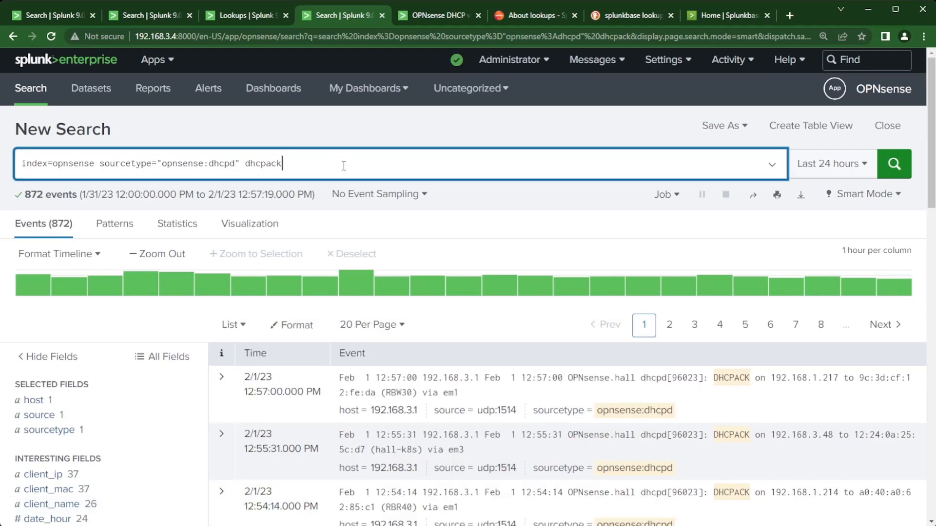
key("shift+Return")
type("| ")
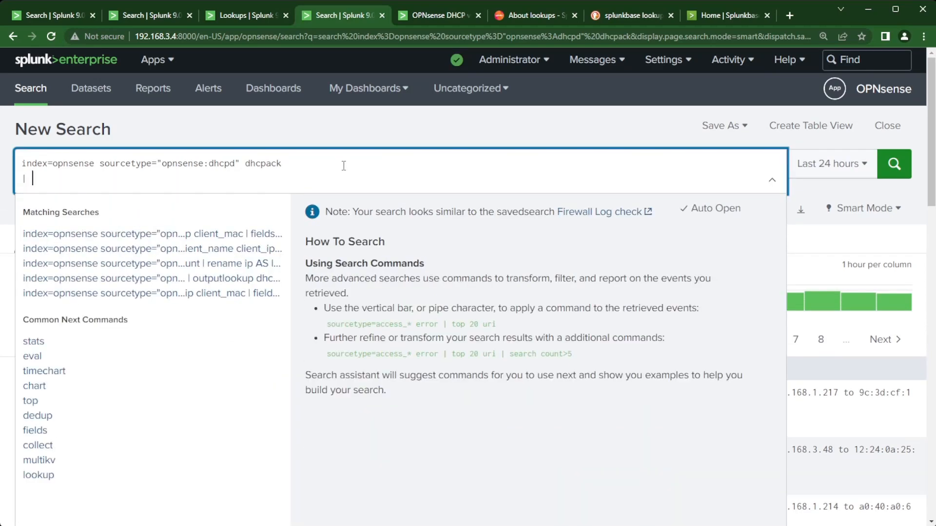
type("stats c")
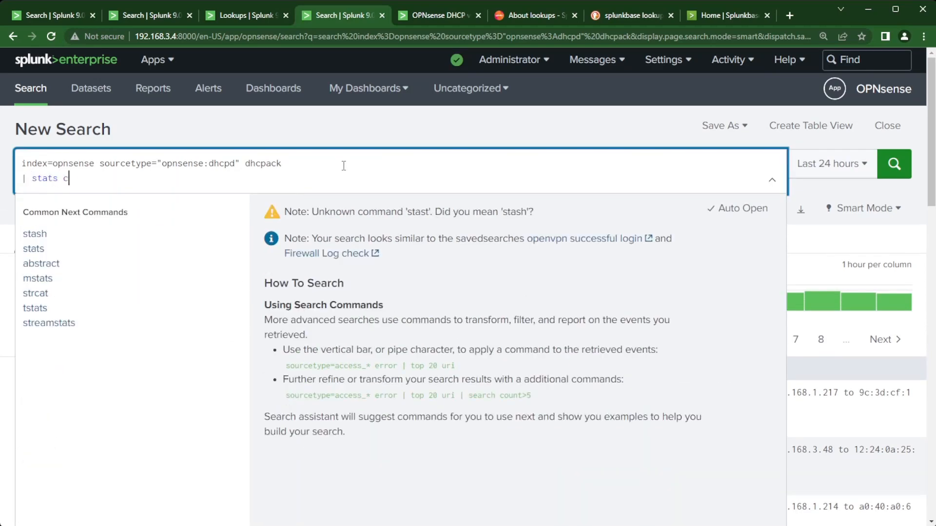
type("ount by")
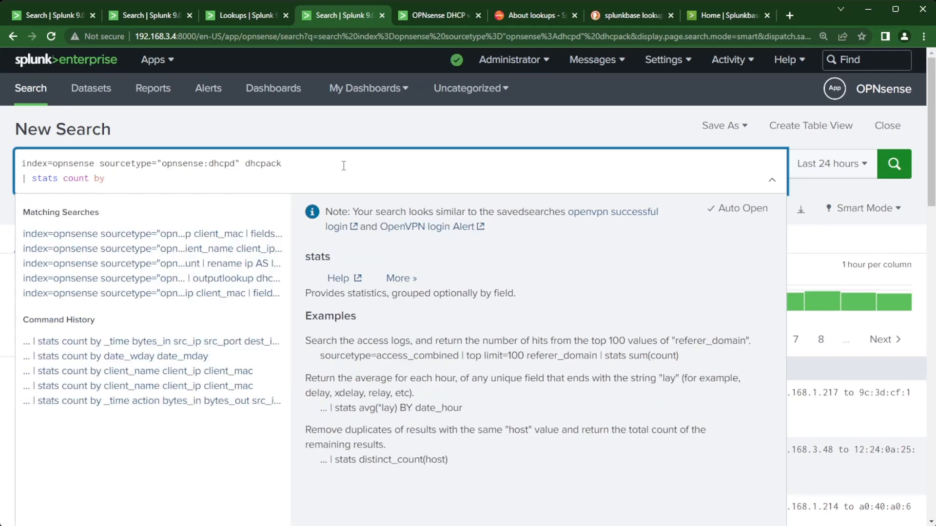
type(" client")
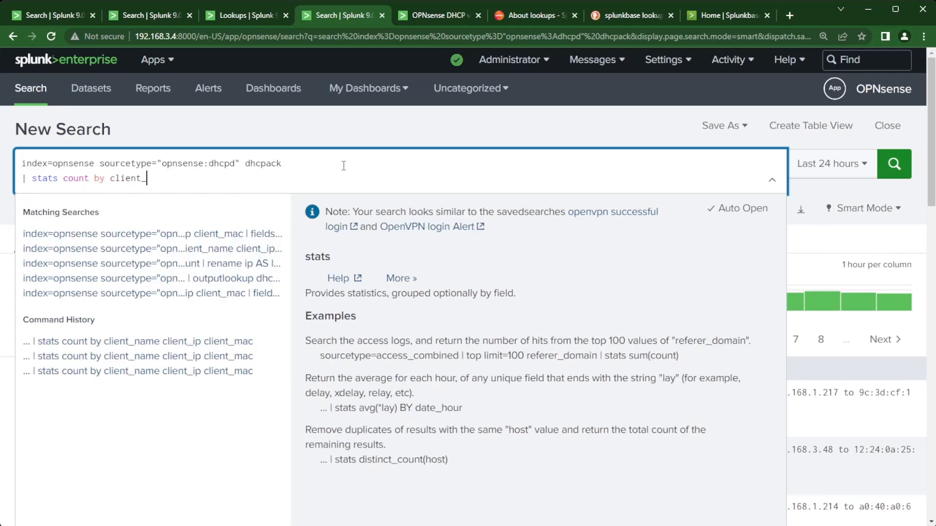
type("_name client_")
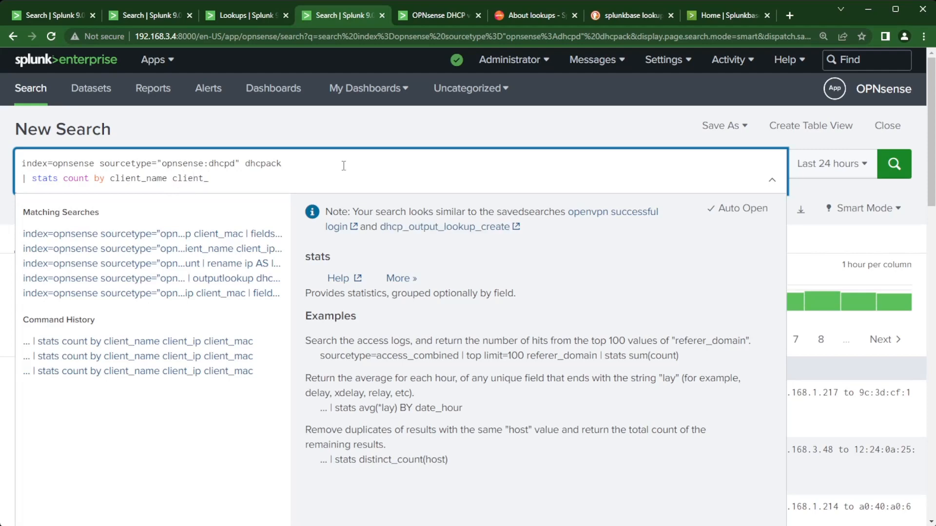
type("ip client")
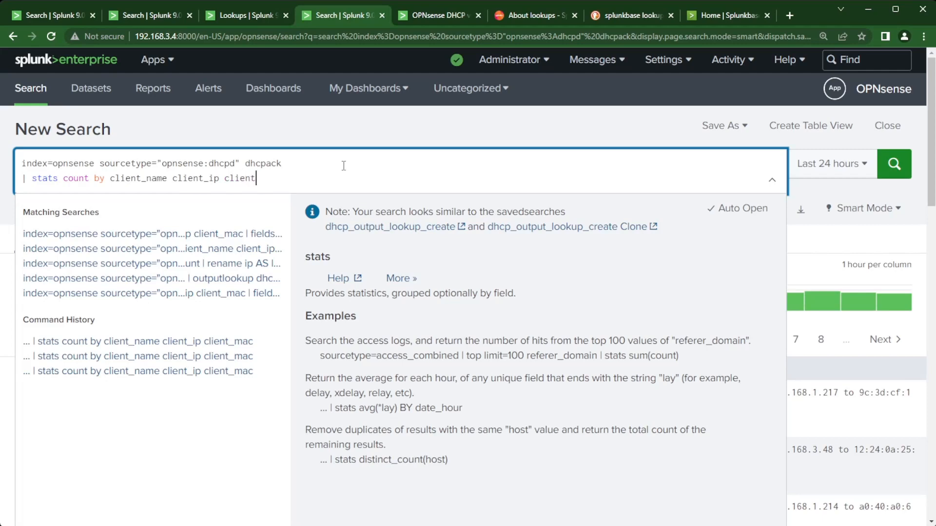
type("_mac")
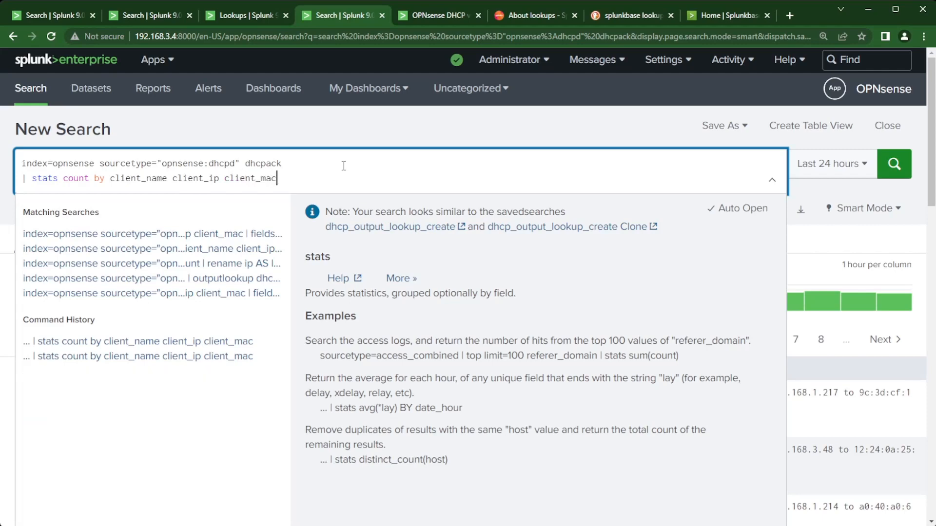
key("Return")
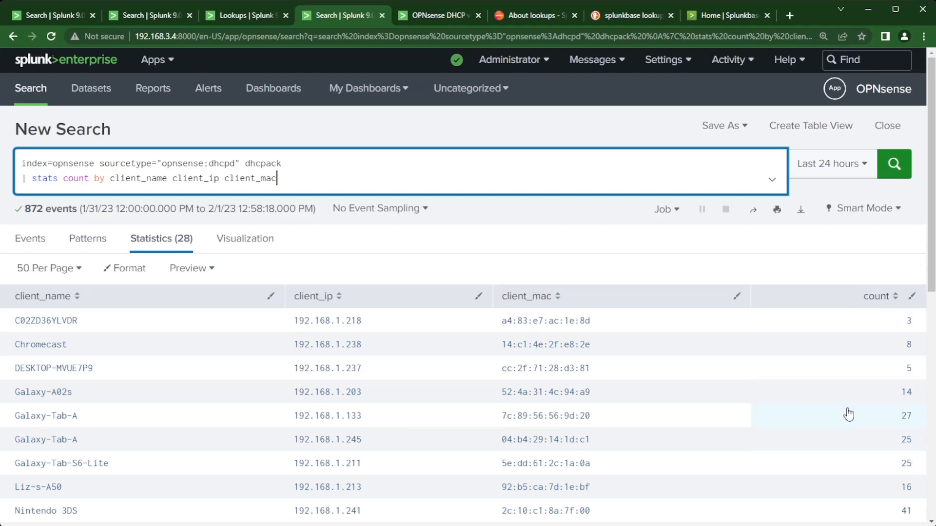
Remove the count column by appending "| fields - count" on a new line of the search and running it.
scroll(857, 407, "down", 1)
scroll(860, 409, "up", 1)
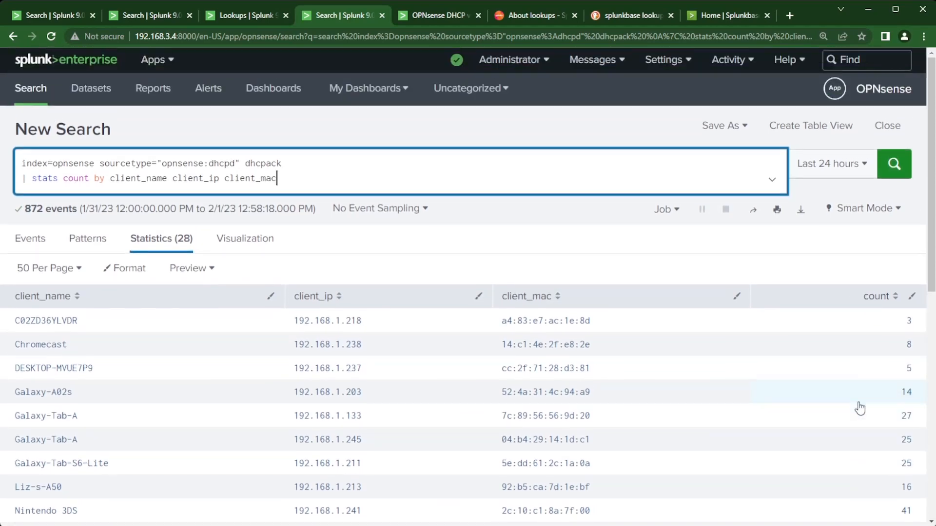
type("| fil")
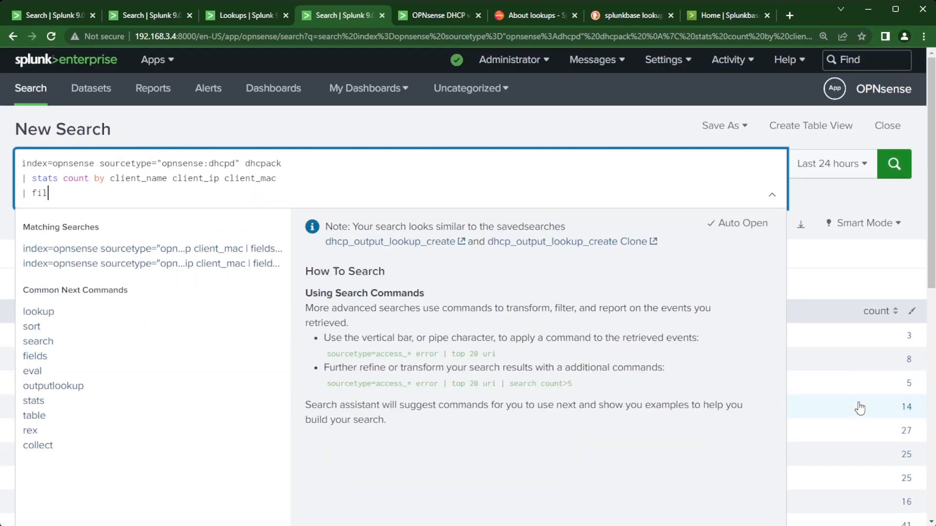
key("BackSpace")
type("elds ")
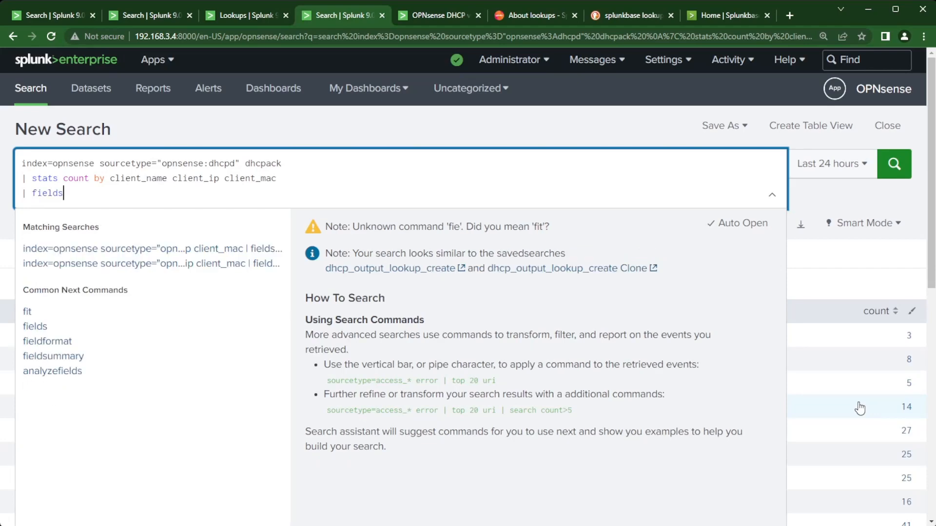
type("- count")
key("Return")
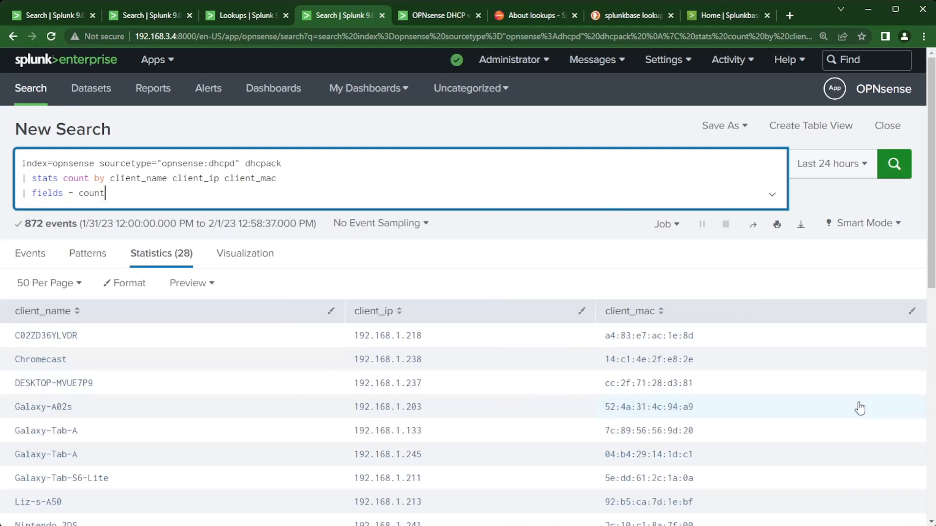
Append "| outputlookup dhcp_test.csv" after checking the existing dhcp lookups in the Lookups list, and run the search.
key("shift+Return")
type("|")
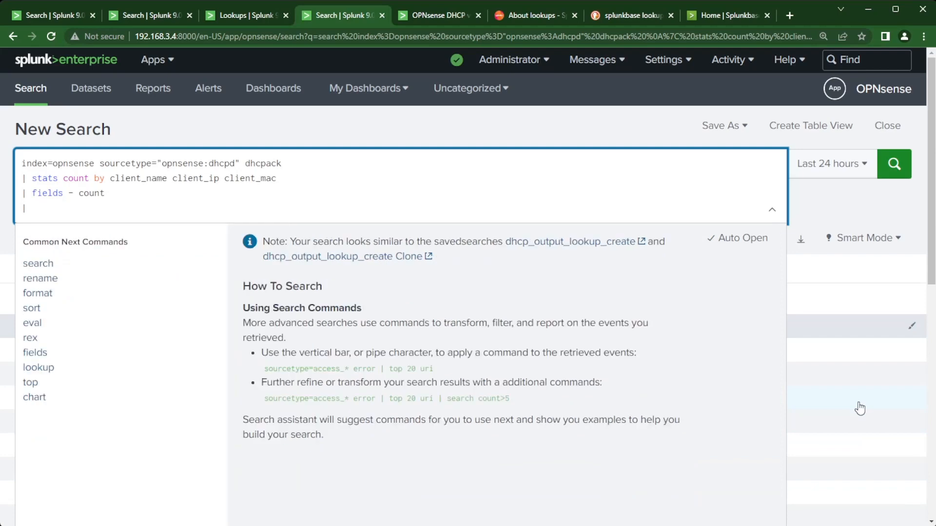
type(" outpu")
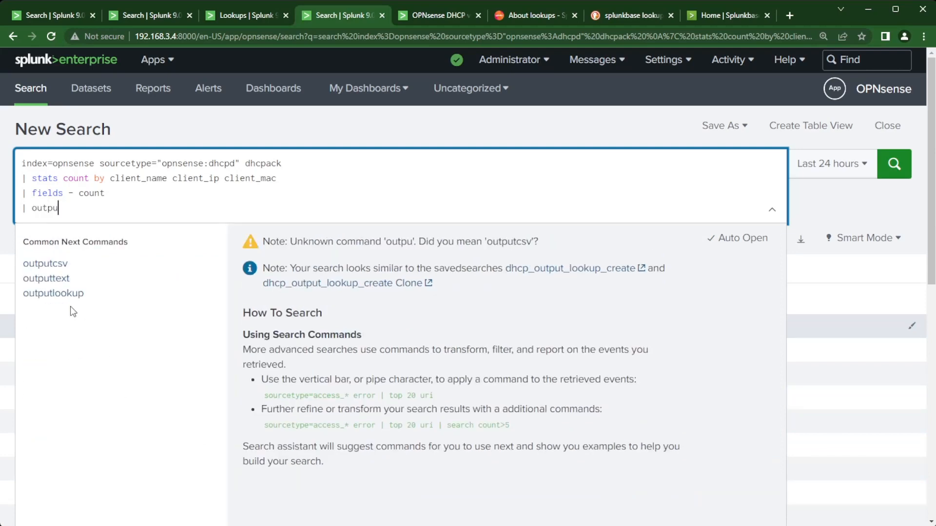
left_click(54, 293)
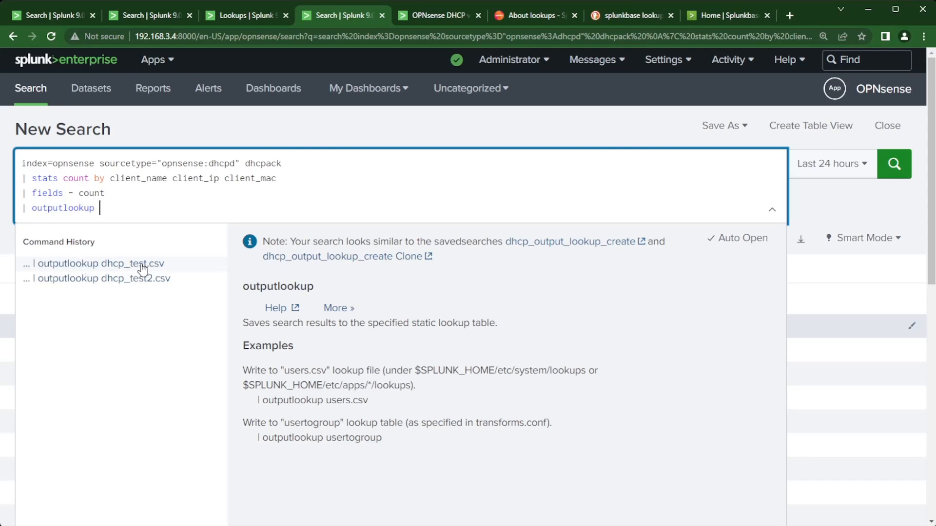
left_click(236, 15)
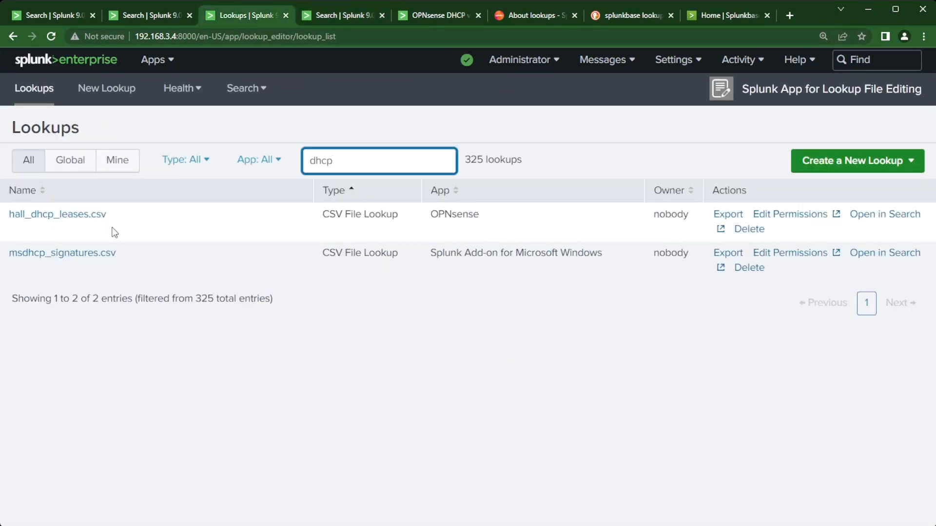
left_click(335, 17)
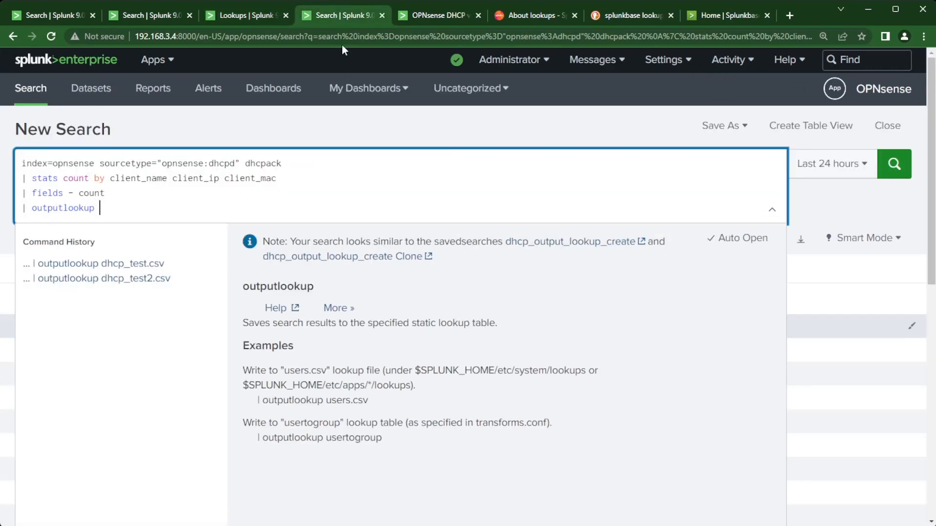
left_click(131, 265)
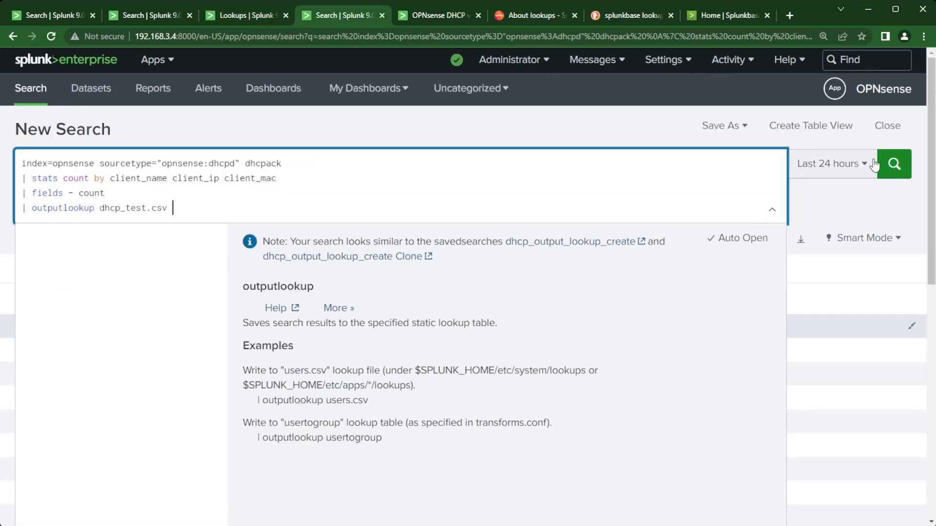
left_click(894, 164)
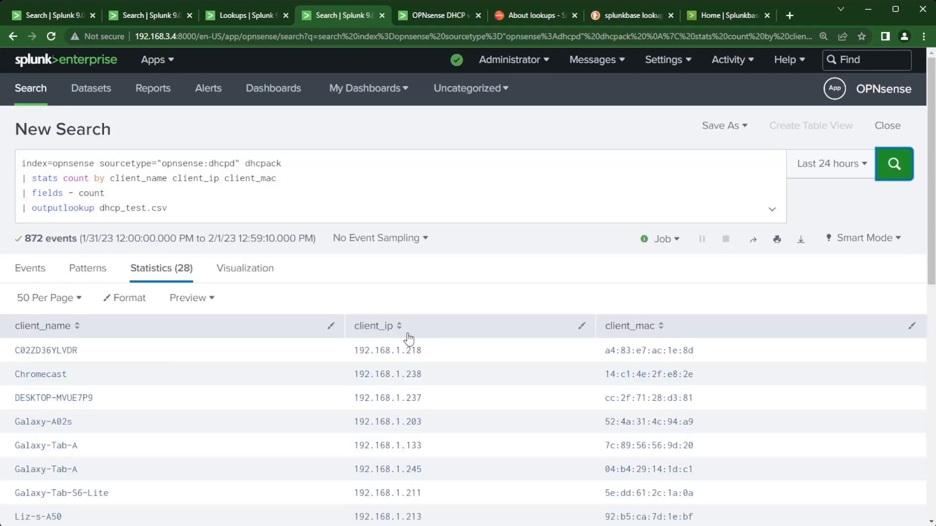
Review the client names, IP addresses and MAC addresses in the results written to dhcp_test.csv.
scroll(242, 351, "down", 2)
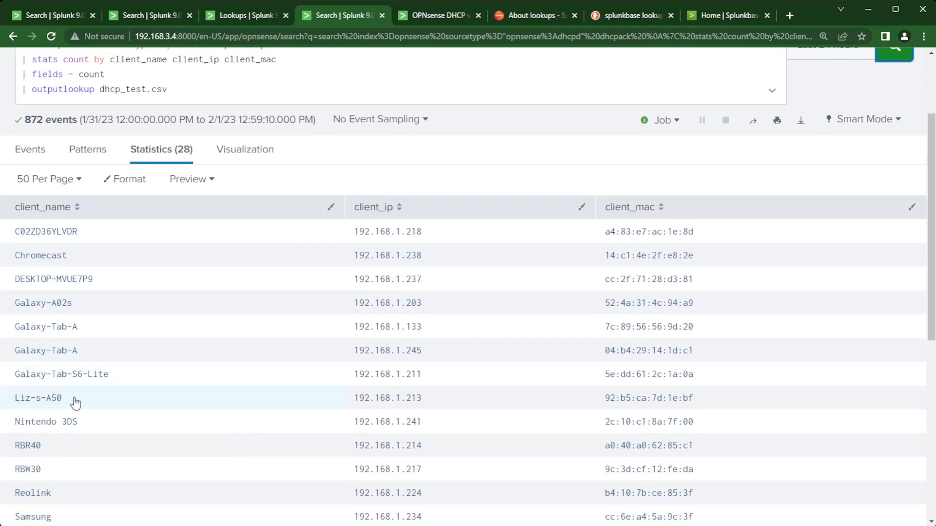
scroll(75, 403, "up", 1)
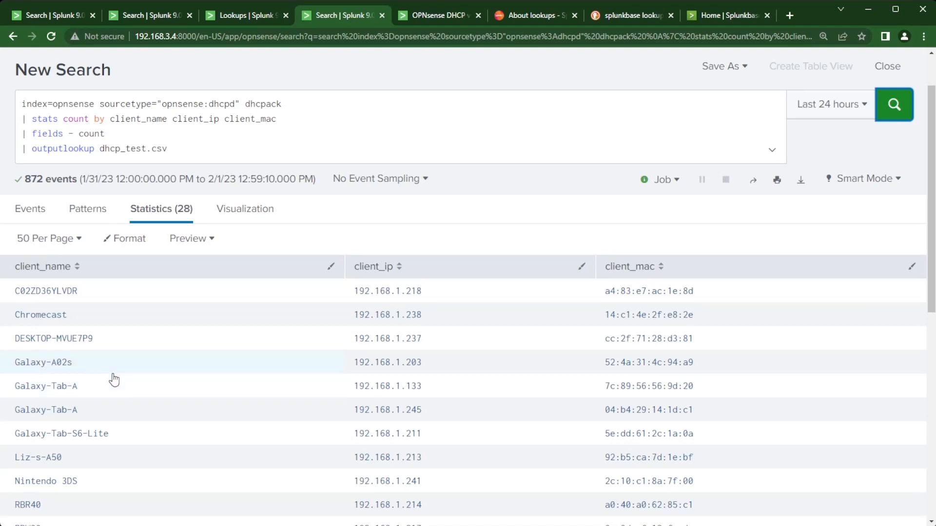
scroll(113, 379, "down", 2)
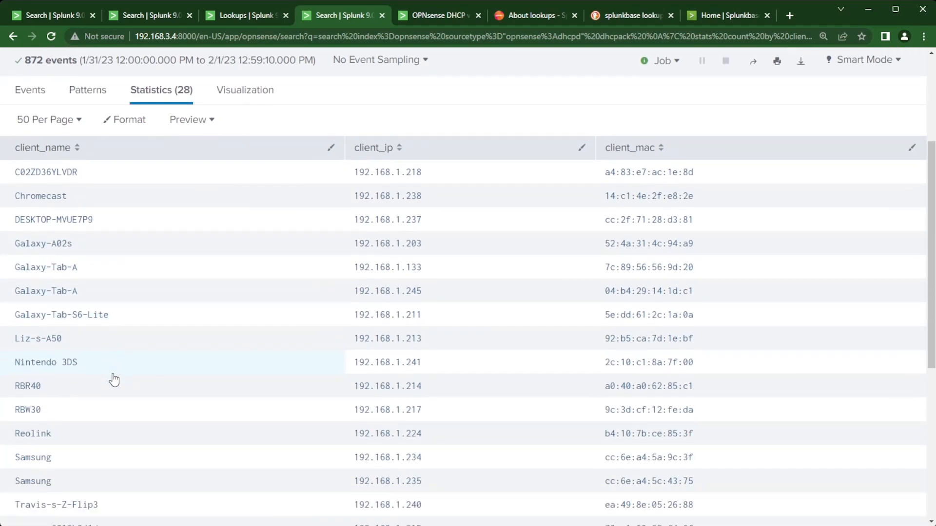
scroll(114, 379, "down", 1)
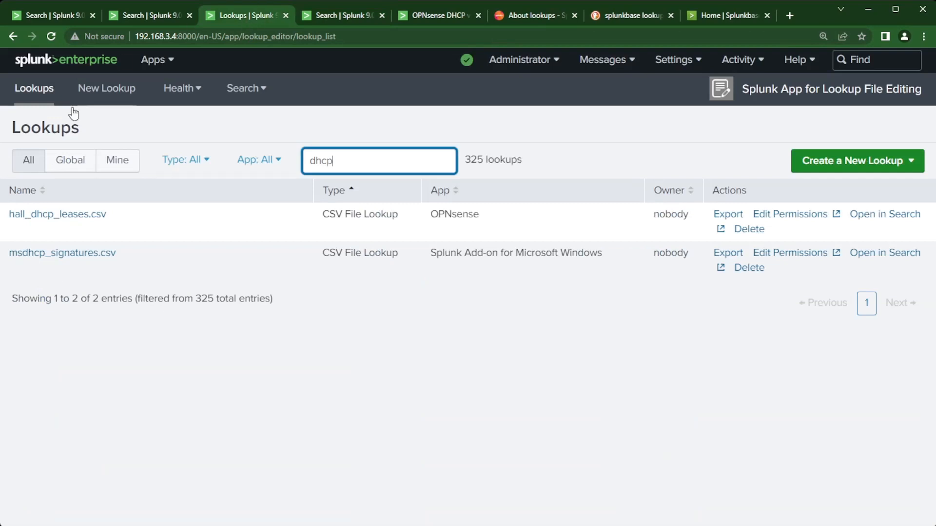
Go to the Lookups page and check the Splunk App for Lookup File Editing among the installed apps.
left_click(152, 60)
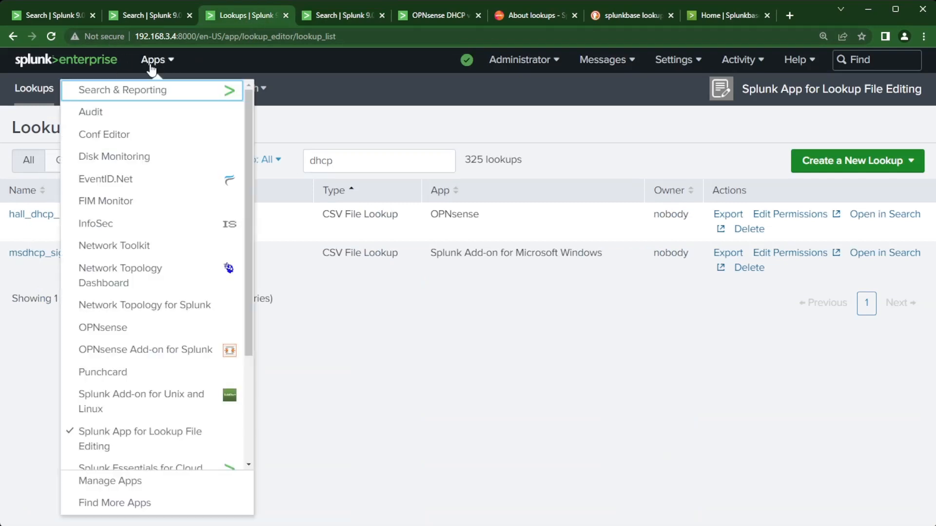
left_click(362, 96)
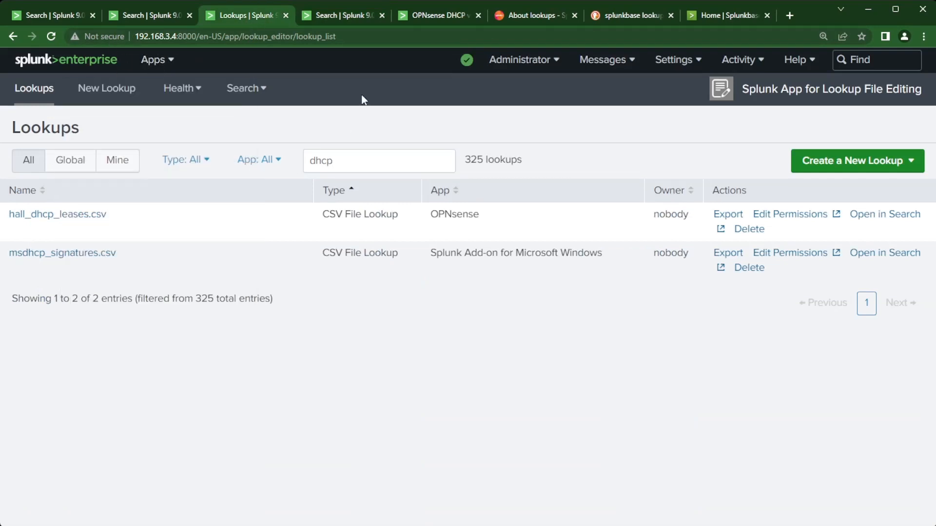
Reload the Lookups list, filter it by "dhcp" and open dhcp_test.csv for editing.
left_click(356, 158)
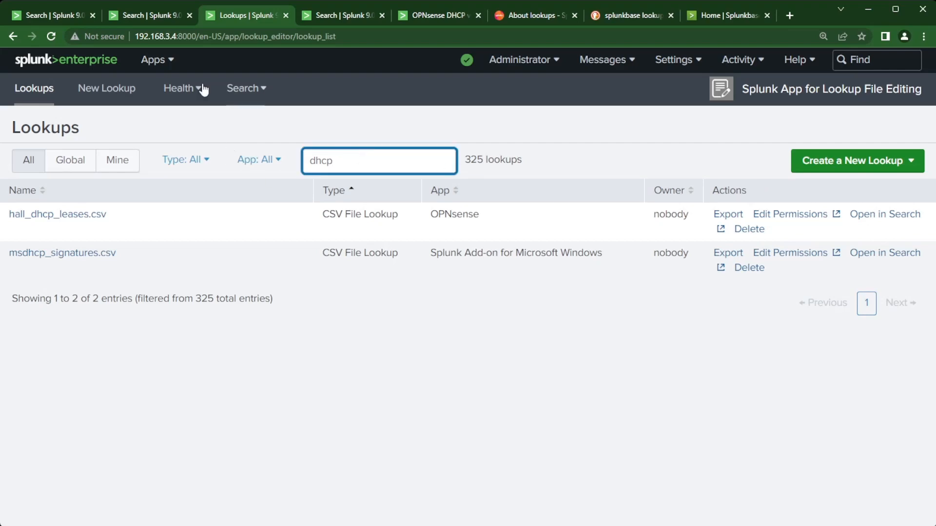
left_click(52, 37)
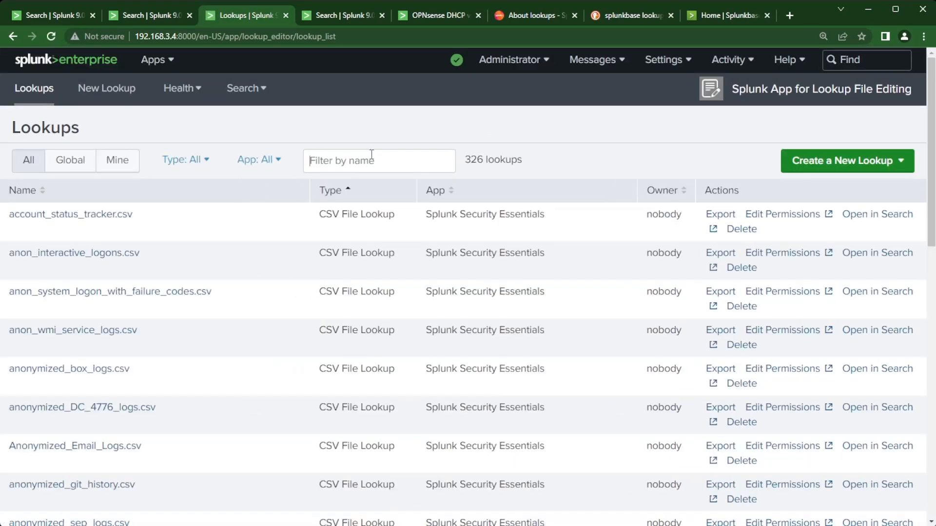
left_click(371, 155)
type("dhcp")
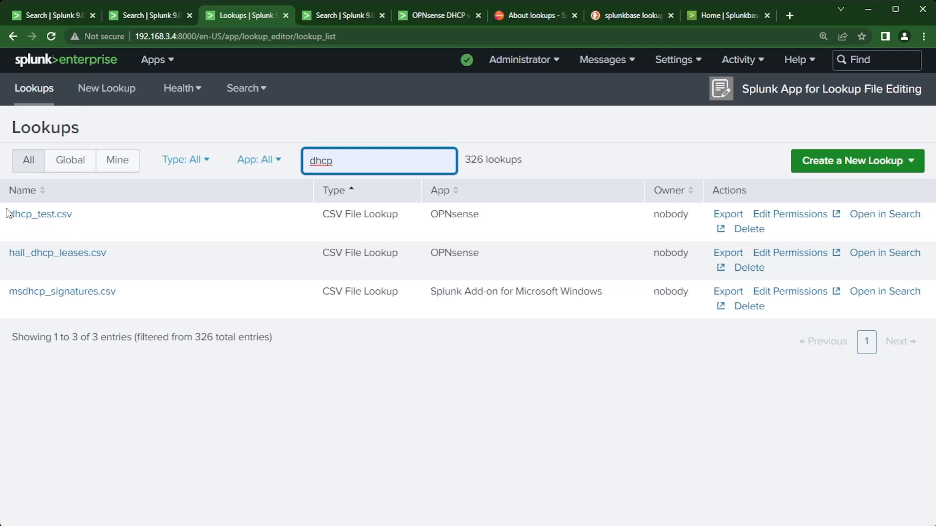
left_click(45, 220)
left_click(46, 219)
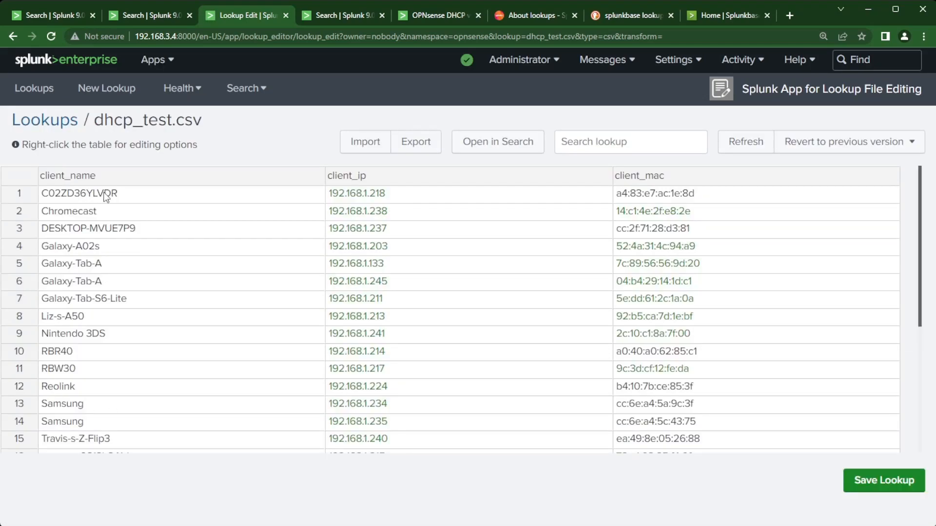
Change the client name in row 1 of the lookup to Work_laptop.
left_click(124, 194)
double_click(144, 196)
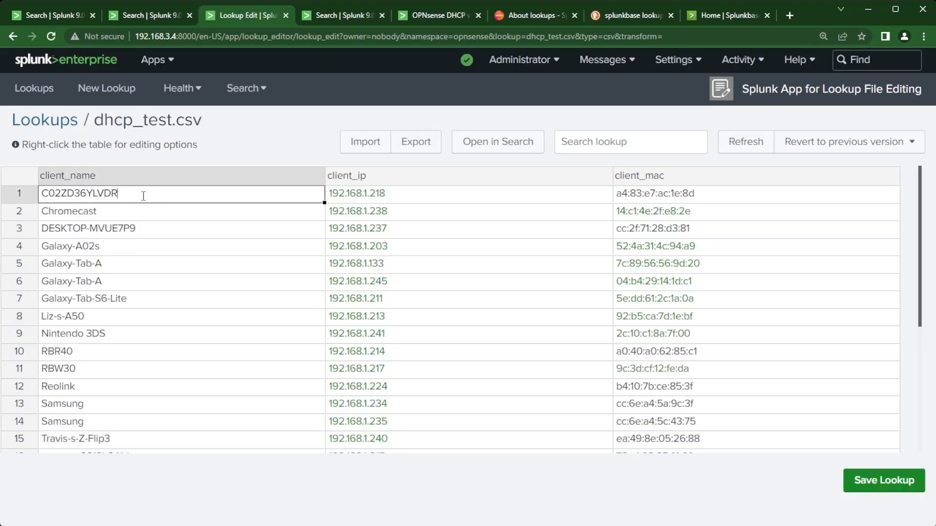
left_click_drag(143, 195, 24, 200)
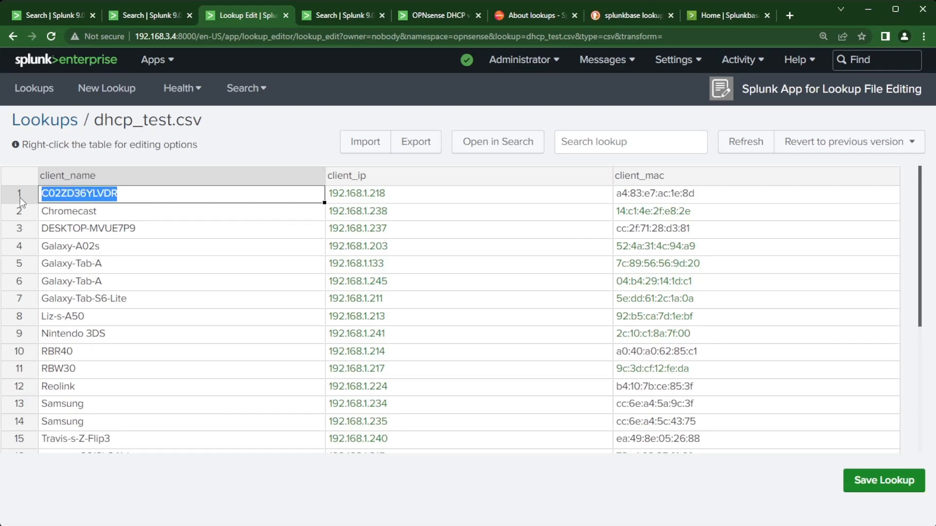
type("WOrk")
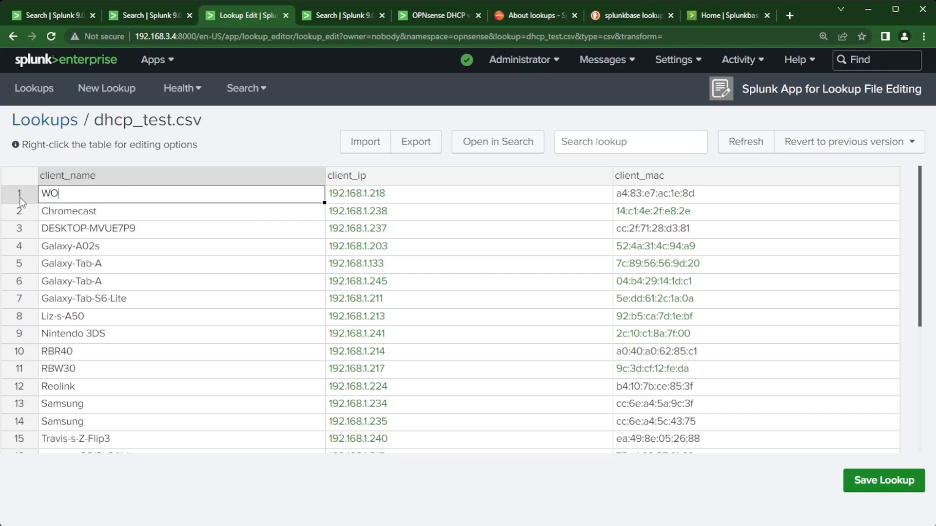
key("BackSpace")
key("BackSpace")
key("BackSpace")
type("ork_laptop")
Rename the two Galaxy-Tab-A clients in rows 5 and 6 to Galaxy-Tab-A-child1 and Galaxy-Tab-A-child2.
left_click(149, 264)
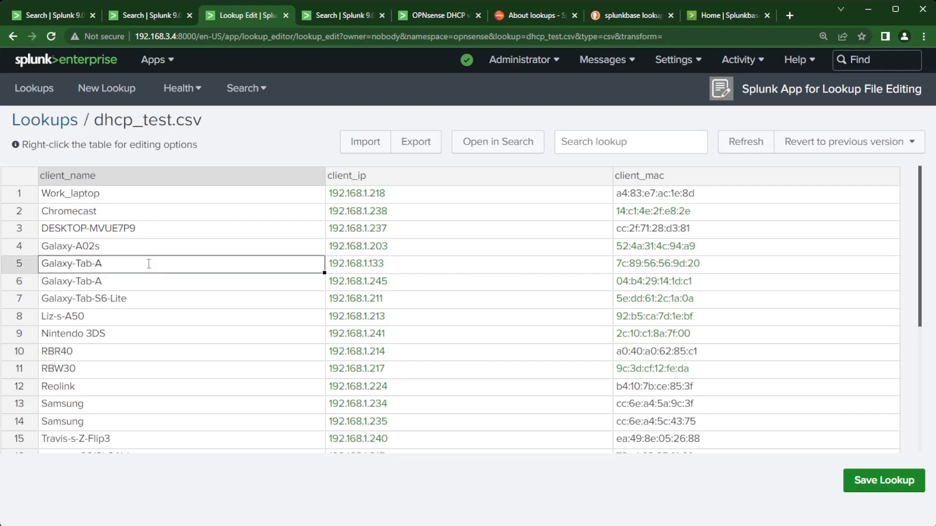
type("-child1")
double_click(126, 285)
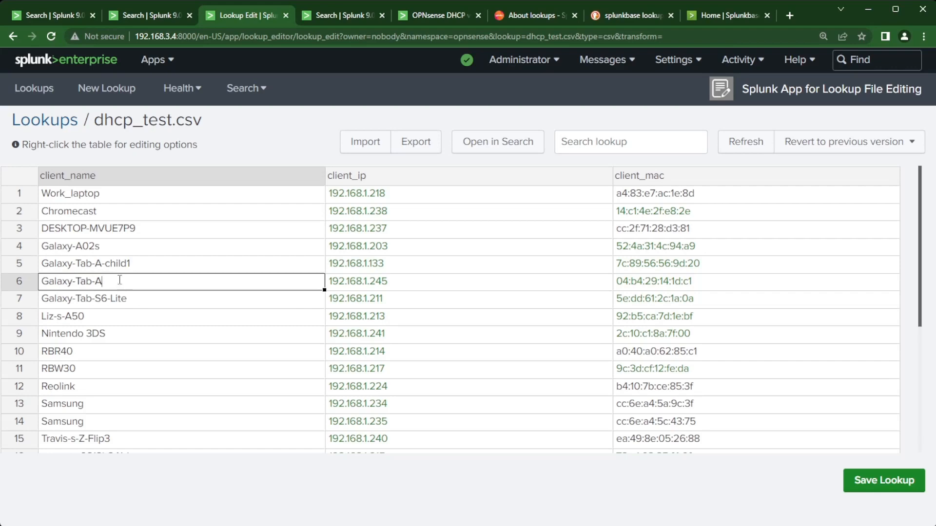
type("-child2")
scroll(770, 439, "down", 1)
scroll(780, 424, "down", 3)
scroll(780, 413, "up", 5)
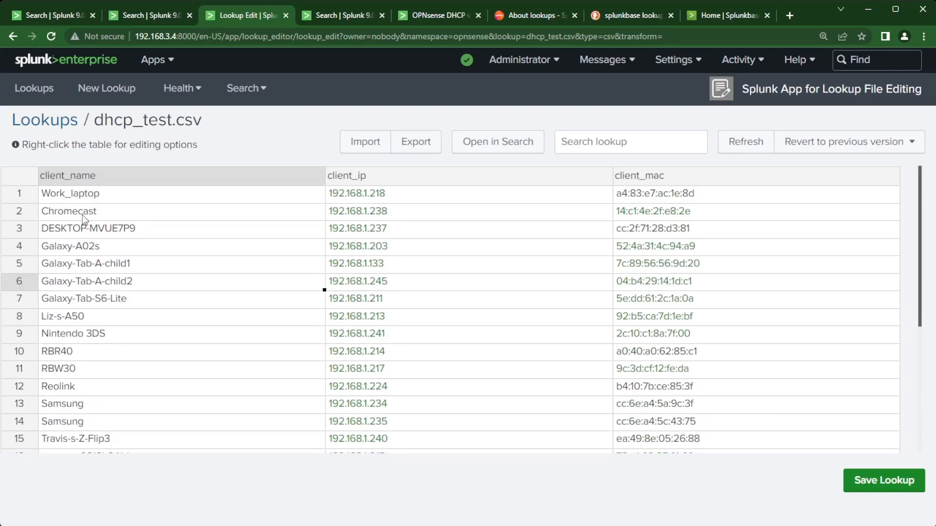
Insert a new row before row 1 with client name firewall and client IP 192.168.1.1.
left_click(21, 195)
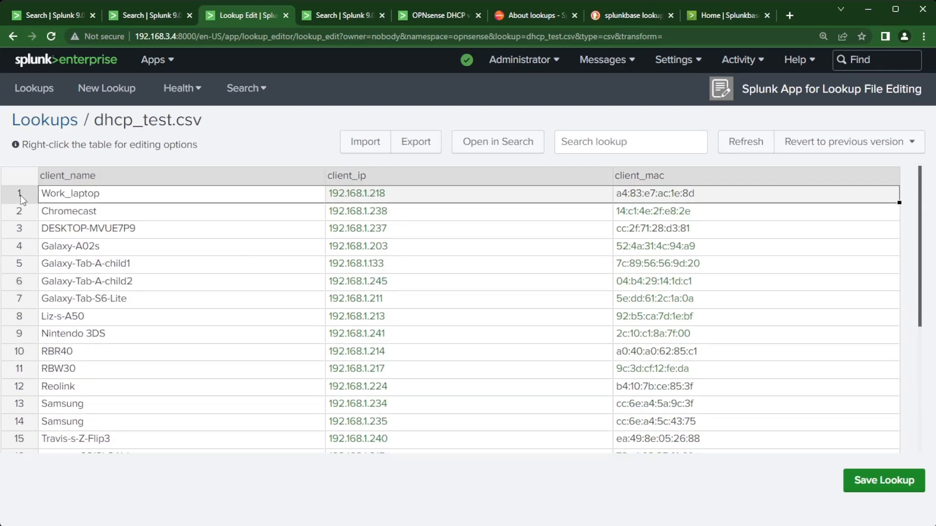
right_click(19, 195)
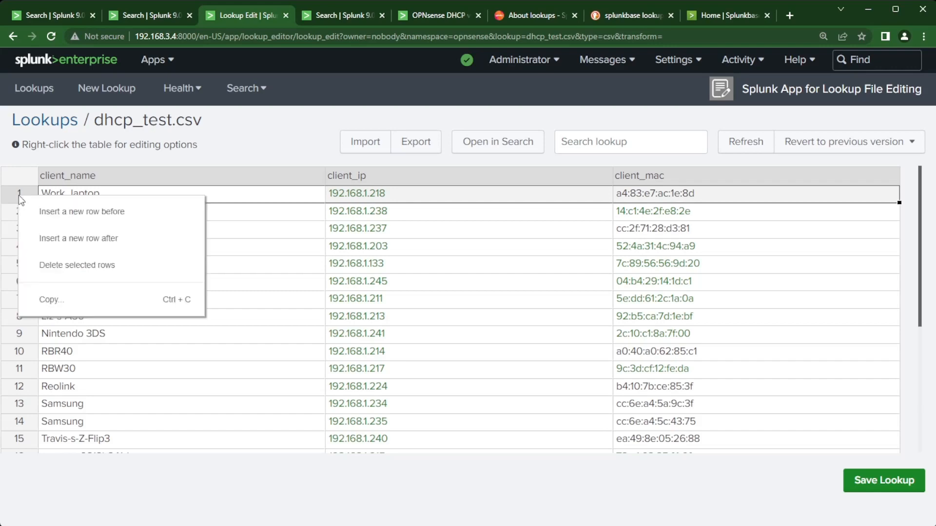
left_click(93, 215)
left_click(99, 194)
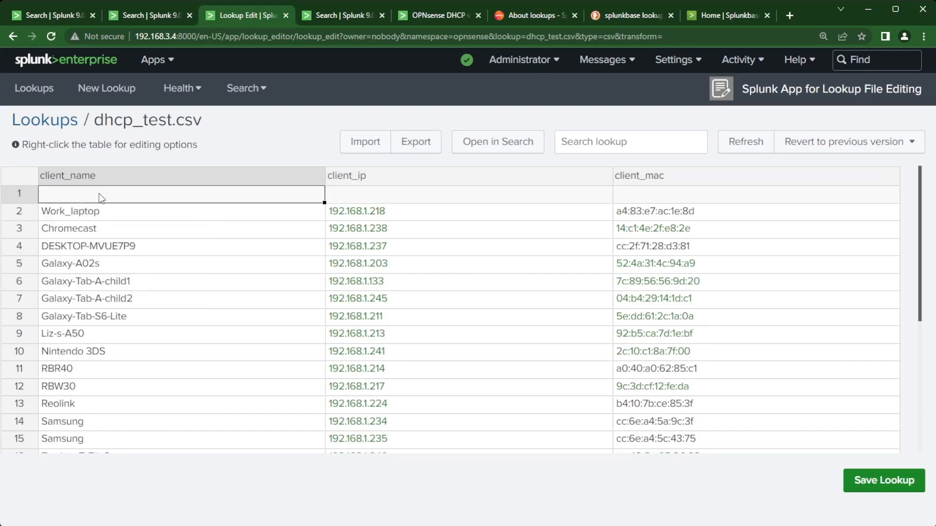
type("firewall")
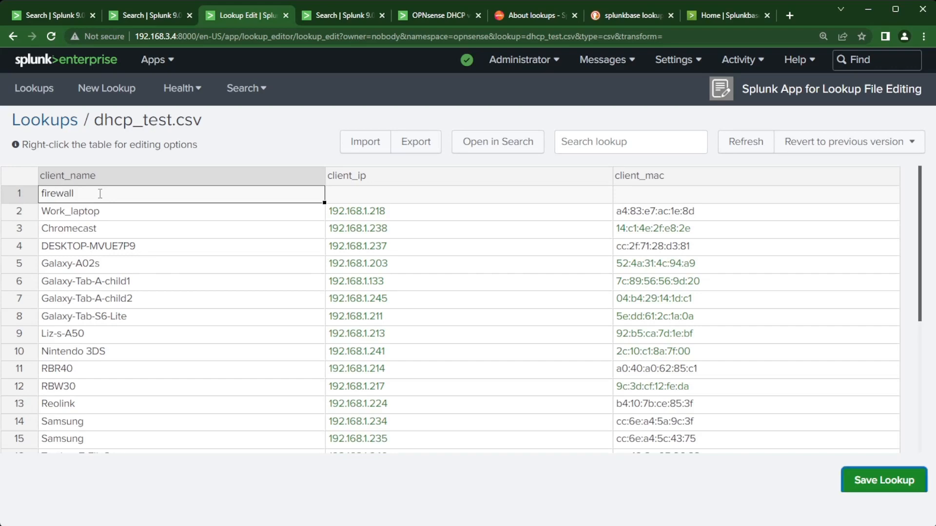
left_click(420, 200)
type("192.1")
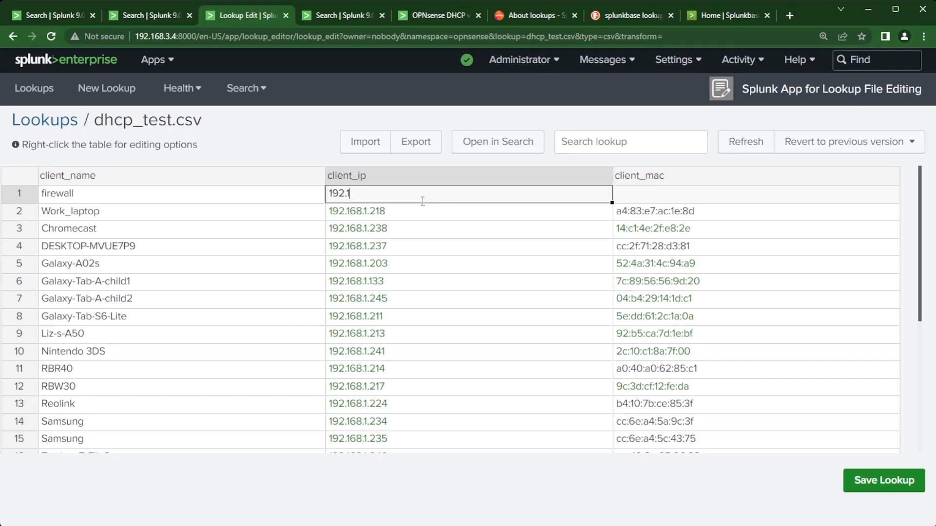
type("68.1.1")
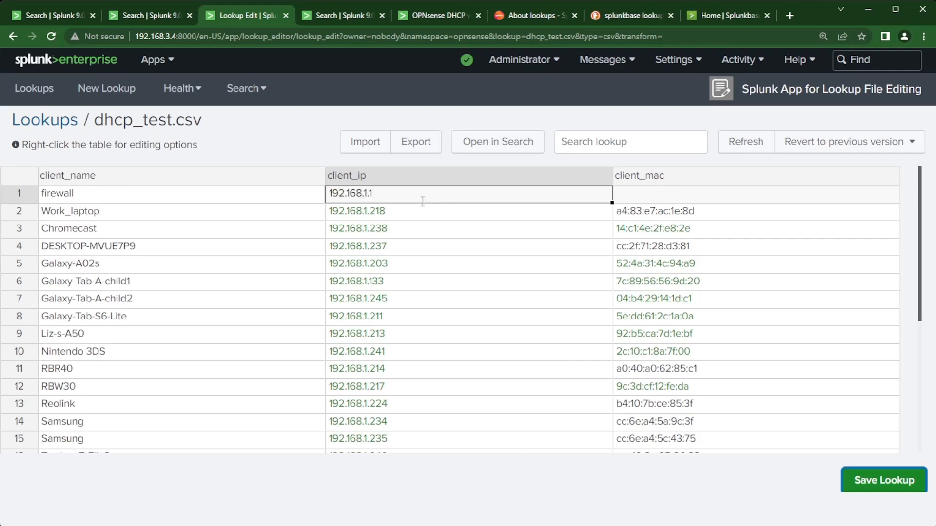
Set the firewall row's MAC address to a4:83:e7:ac:1e:99, based on a copy of the Work_laptop MAC, and save the lookup.
left_click(633, 194)
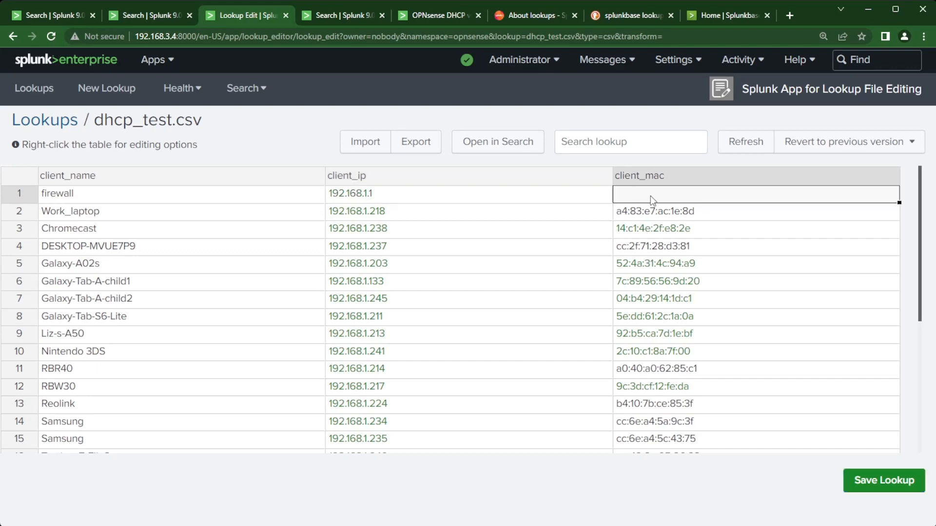
left_click(661, 219)
triple_click(660, 215)
key("ctrl+c")
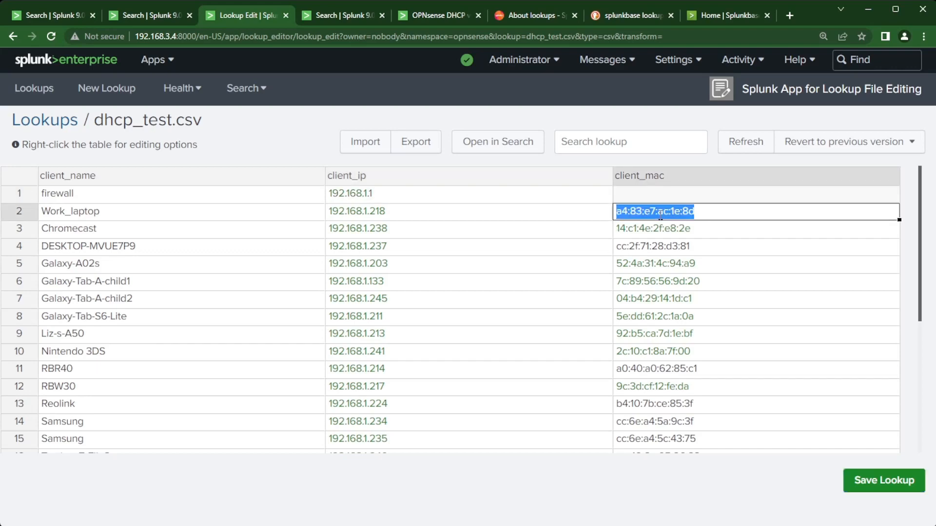
left_click(666, 191)
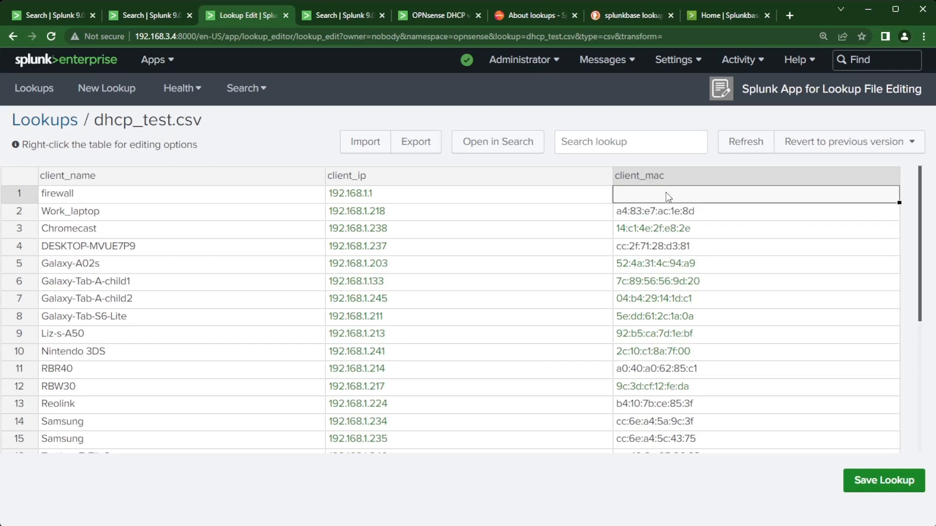
double_click(665, 192)
key("ctrl+v")
key("BackSpace")
key("BackSpace")
type("99")
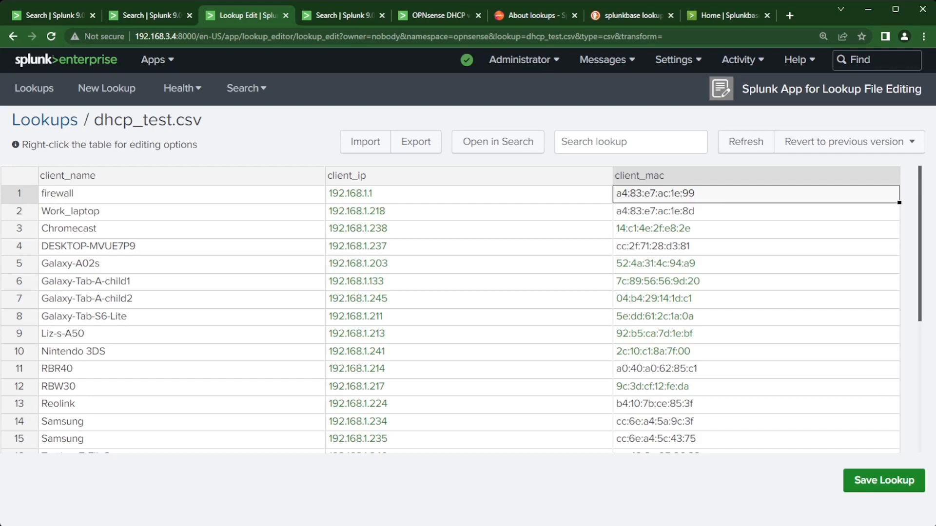
left_click(883, 481)
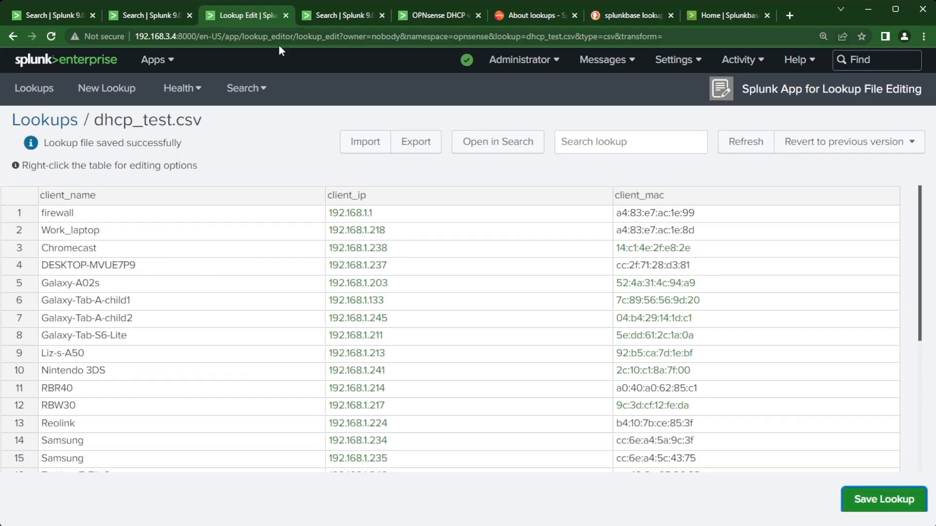
Return to the DHCPACK search and rerun it to write its results to dhcp_test.csv again with outputlookup.
left_click(335, 12)
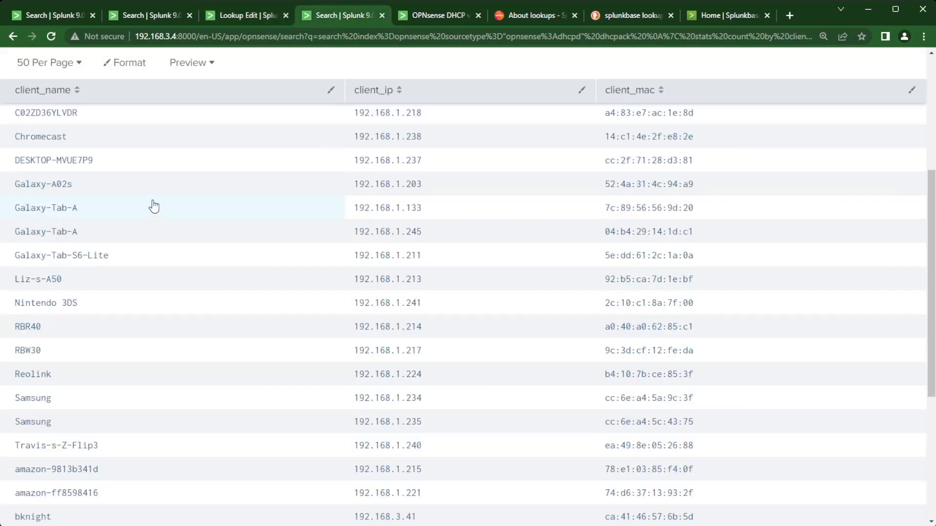
scroll(151, 205, "up", 5)
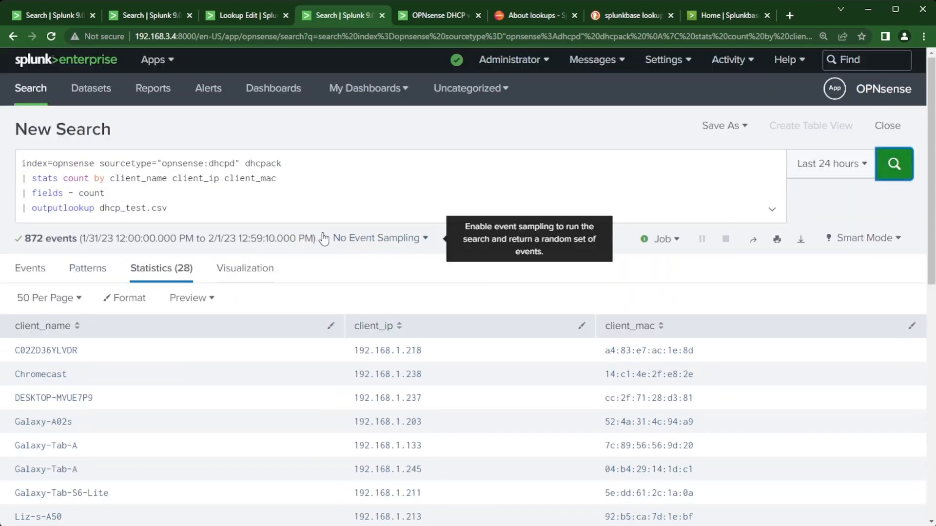
left_click(192, 211)
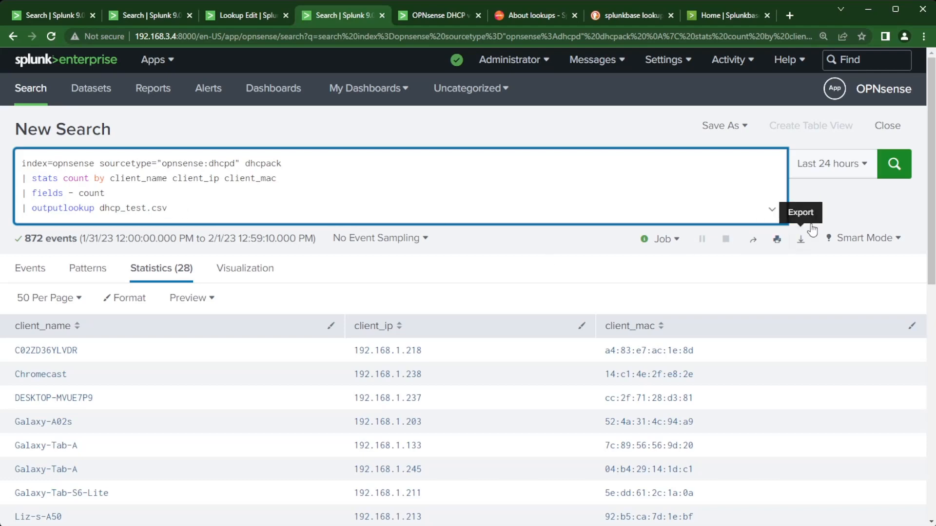
left_click(890, 168)
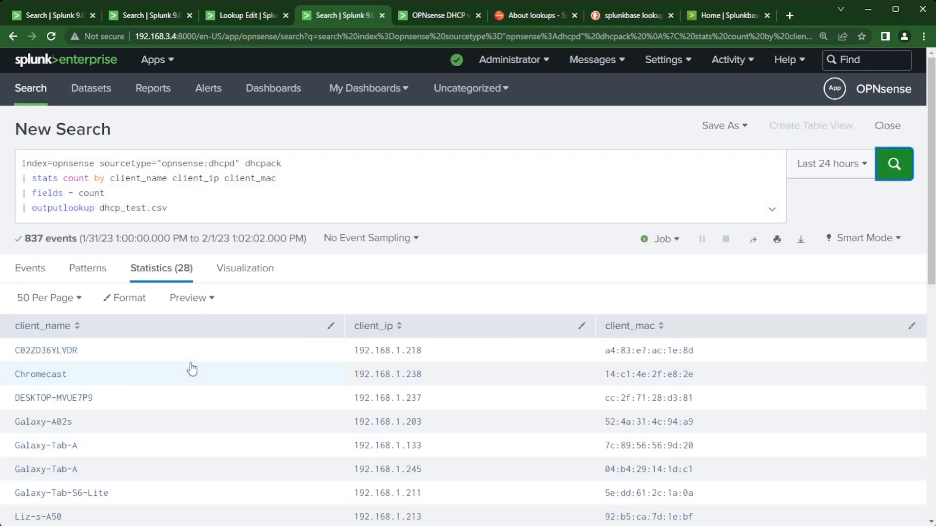
Reopen dhcp_test.csv from the reloaded Lookups list filtered by "dhcp", and check its entries against the outputlookup search.
left_click(246, 20)
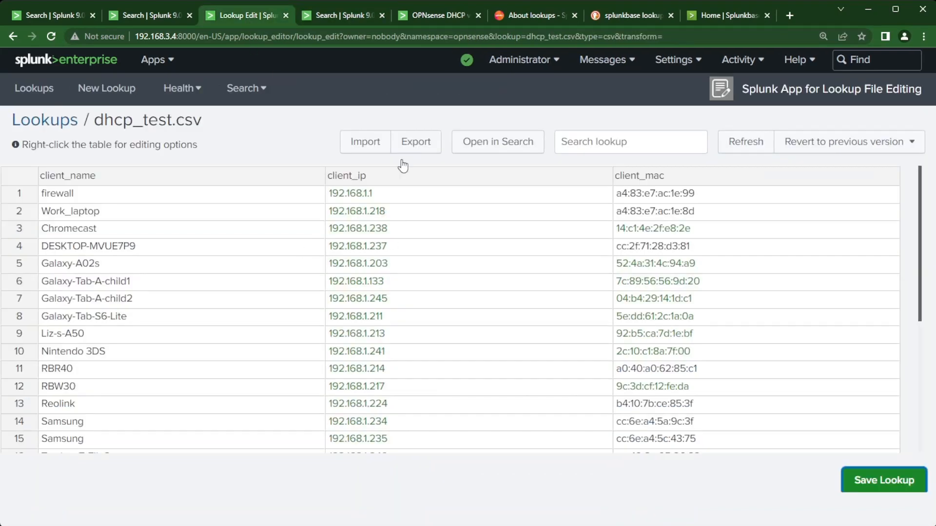
left_click(54, 122)
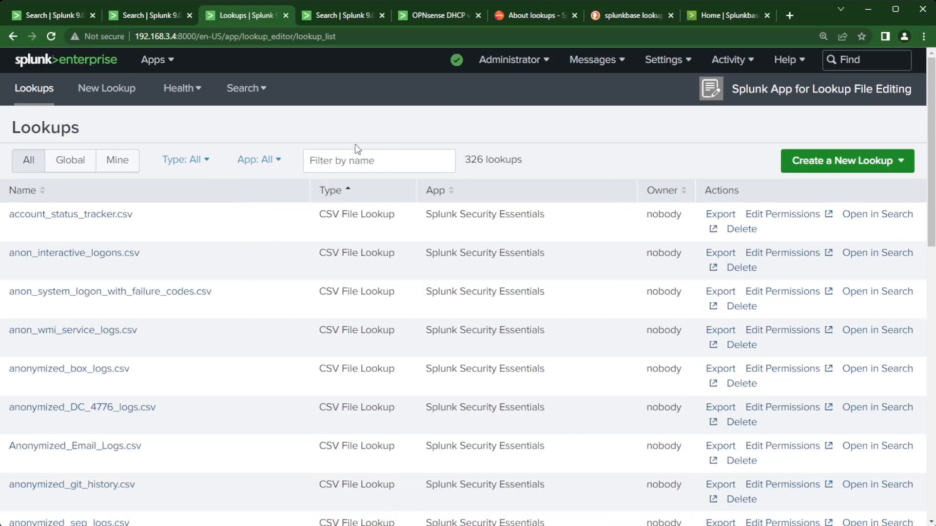
left_click(310, 161)
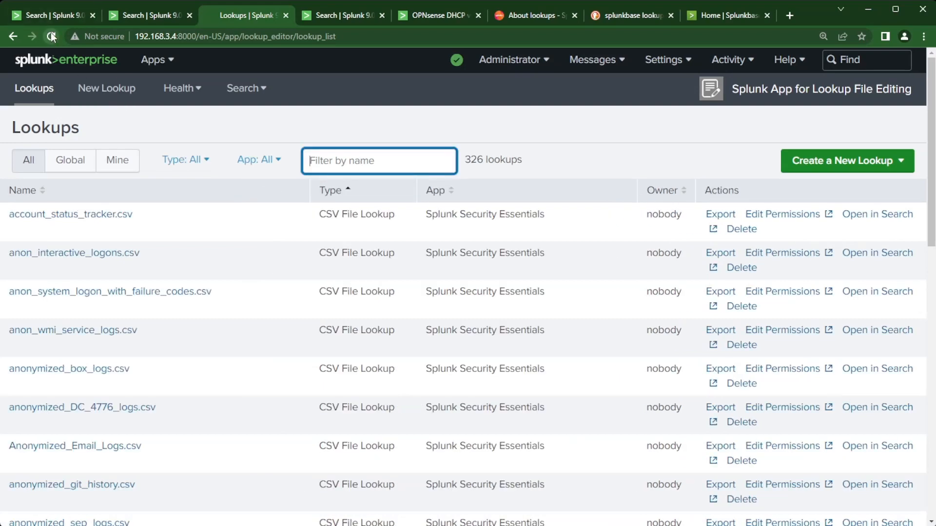
key("F5")
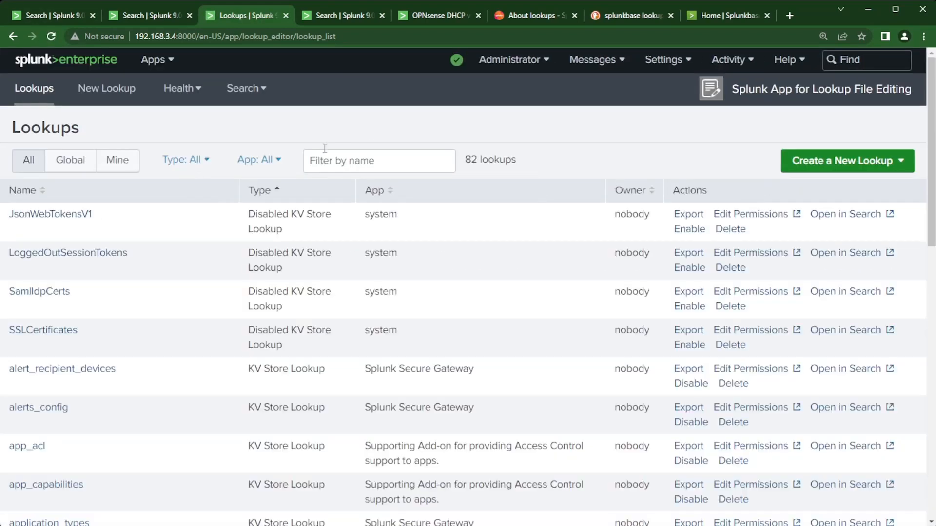
left_click(369, 168)
type("dhcp")
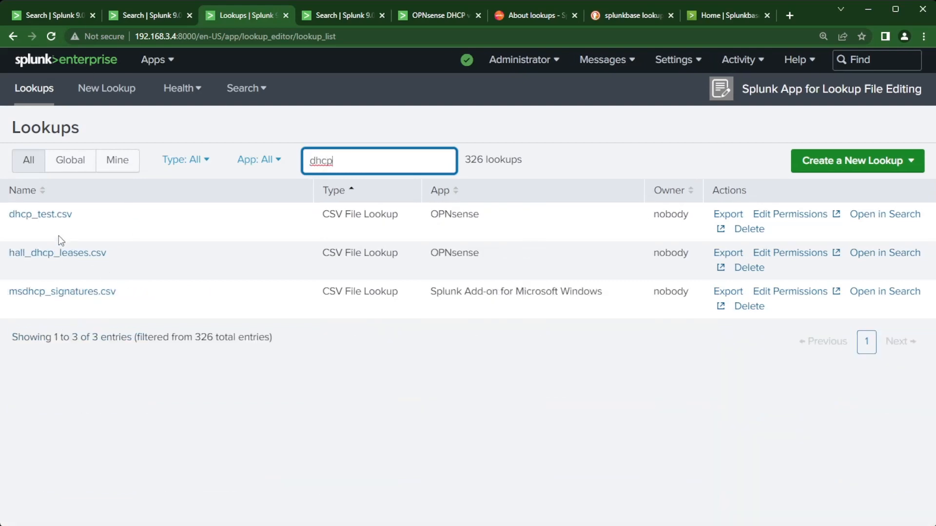
left_click(39, 217)
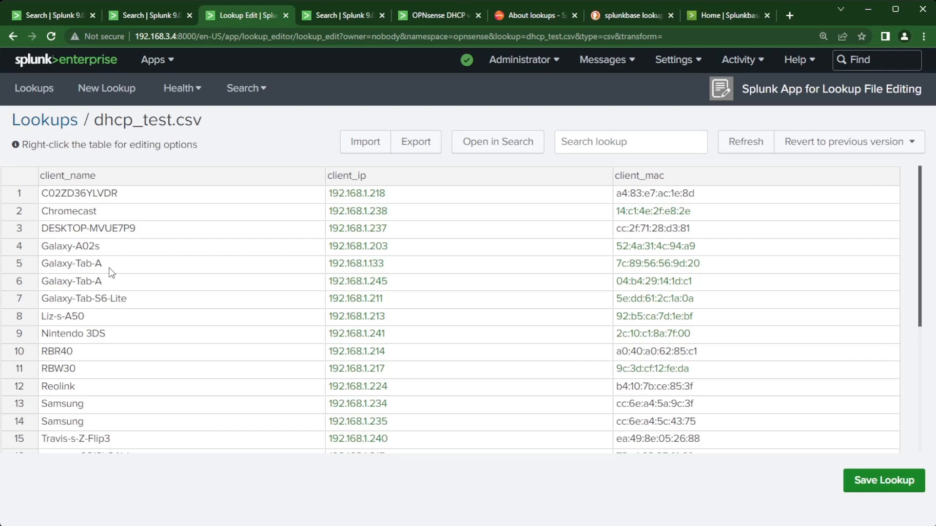
left_click(359, 18)
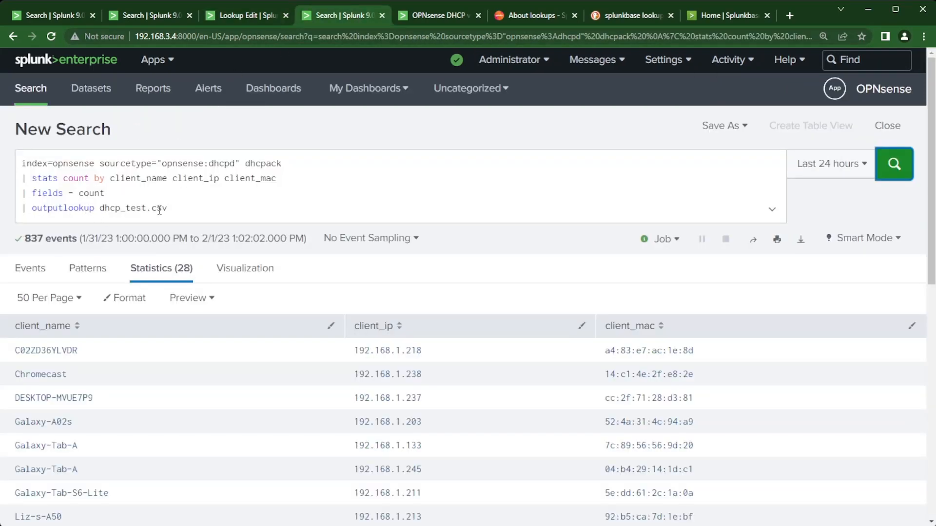
left_click(228, 15)
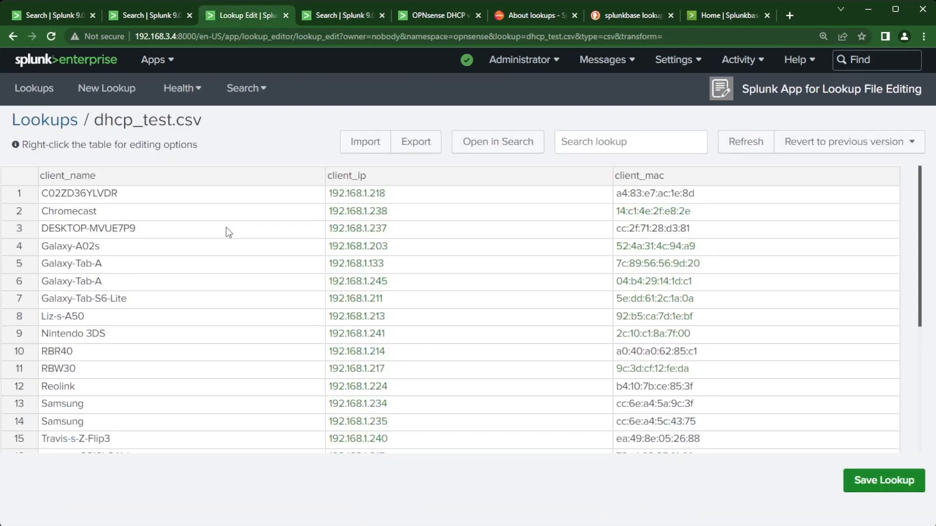
Replace the client name in row 1 of the regenerated lookup with work_laptop.
double_click(111, 195)
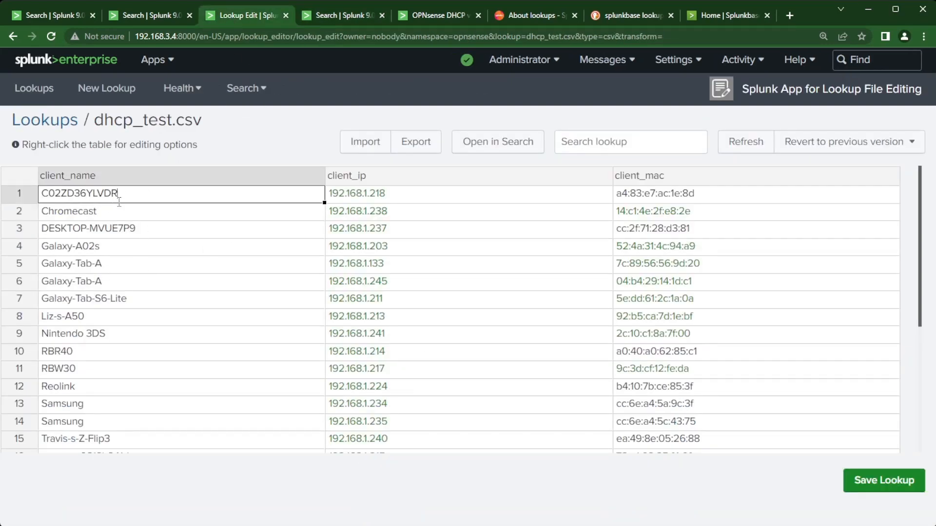
key("BackSpace")
key("BackSpace")
key("BackSpace")
key("BackSpace")
key("BackSpace")
key("BackSpace")
key("BackSpace")
key("BackSpace")
key("BackSpace")
key("BackSpace")
key("BackSpace")
key("BackSpace")
type("work_laptop")
Rename the two Galaxy-Tab-A clients in rows 5 and 6 to Galaxy-Tab-A-1 and Galaxy-Tab-A-2, and save the lookup.
double_click(145, 259)
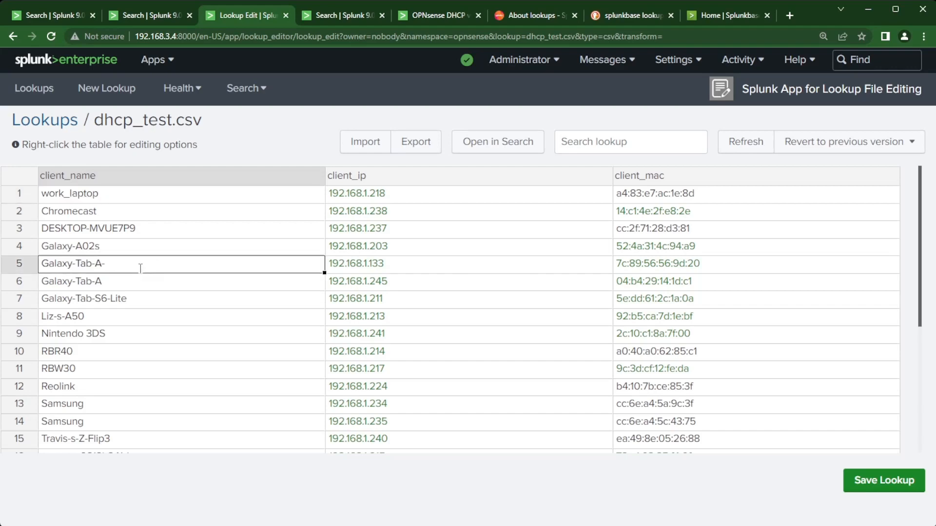
type("-1")
left_click(149, 286)
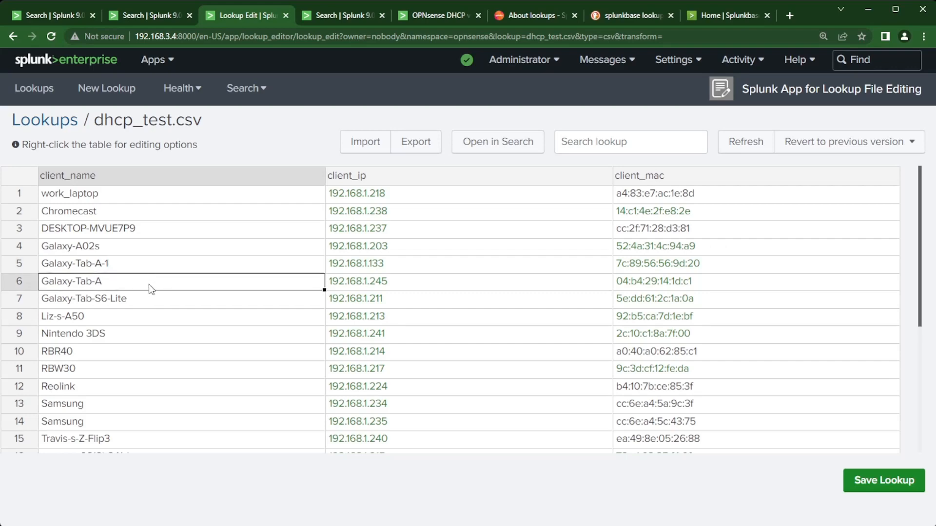
type("-2")
left_click(879, 481)
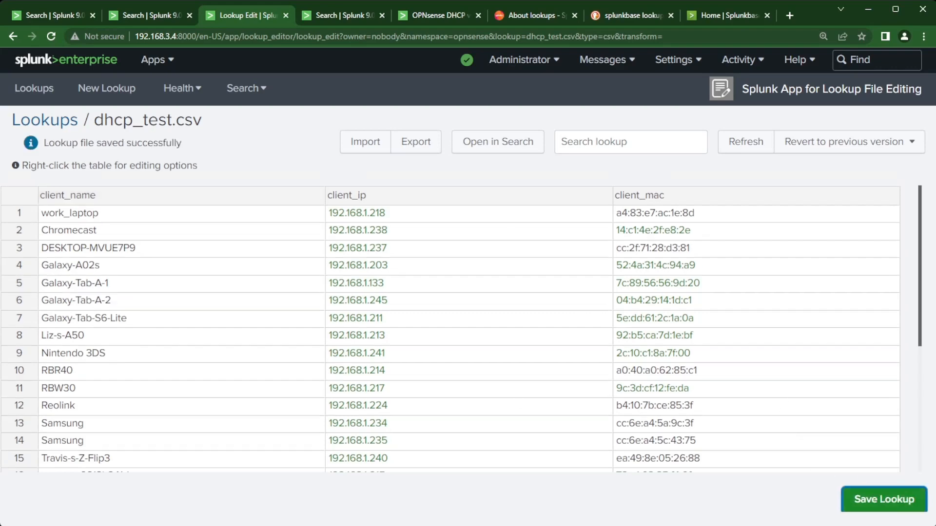
Open a blank OPNsense search in a separate tab, run "| inputlookup dhcp_test.csv", and review the edited client names.
left_click(134, 16)
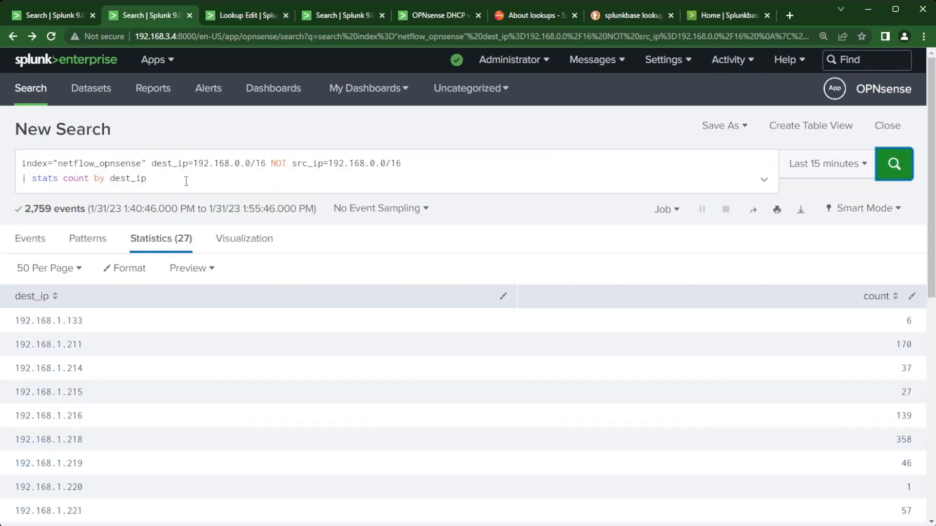
left_click_drag(186, 181, 22, 163)
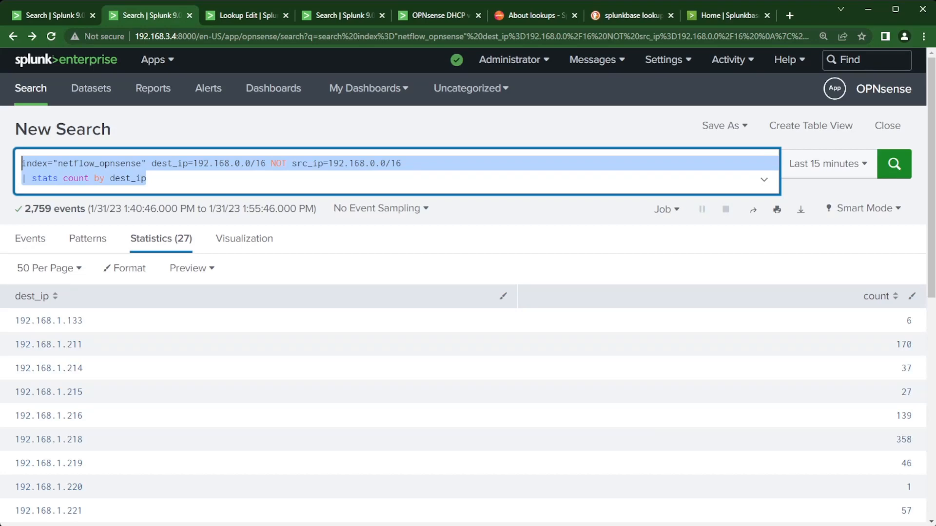
left_click(35, 97)
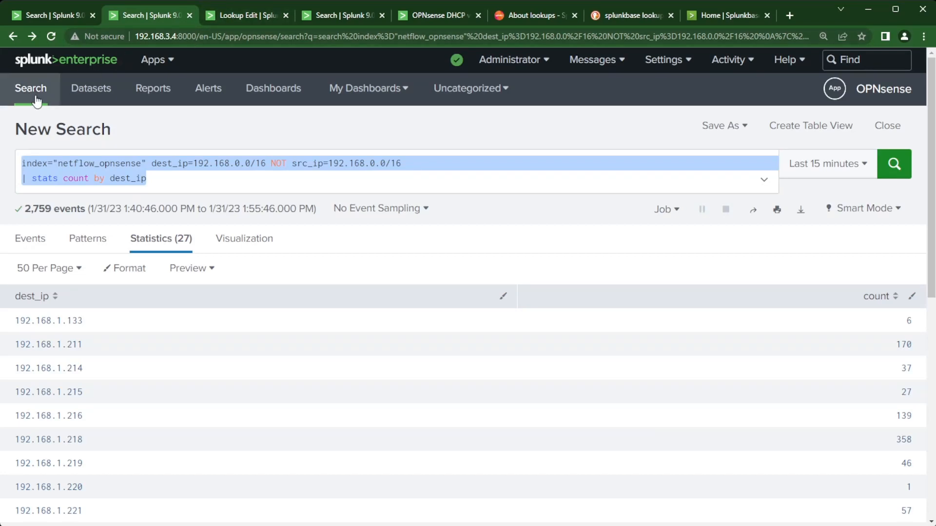
left_click(204, 17)
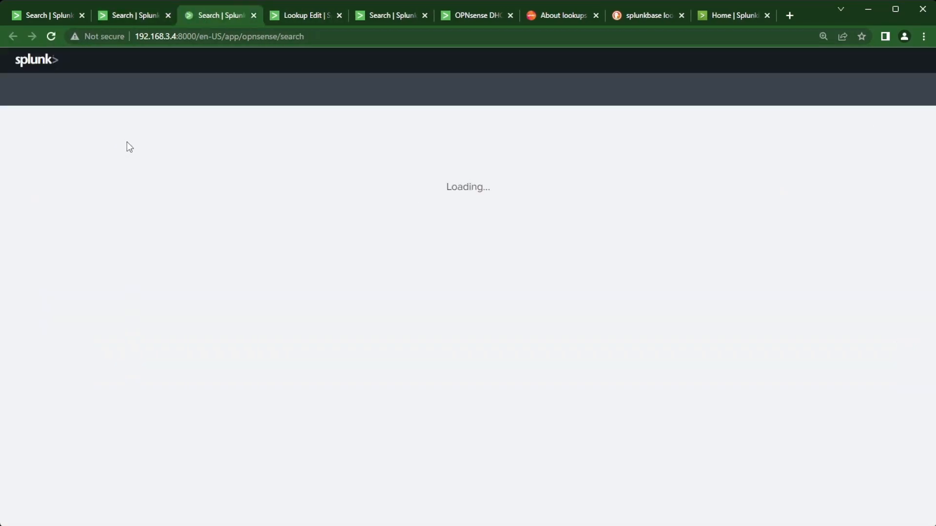
type("| ")
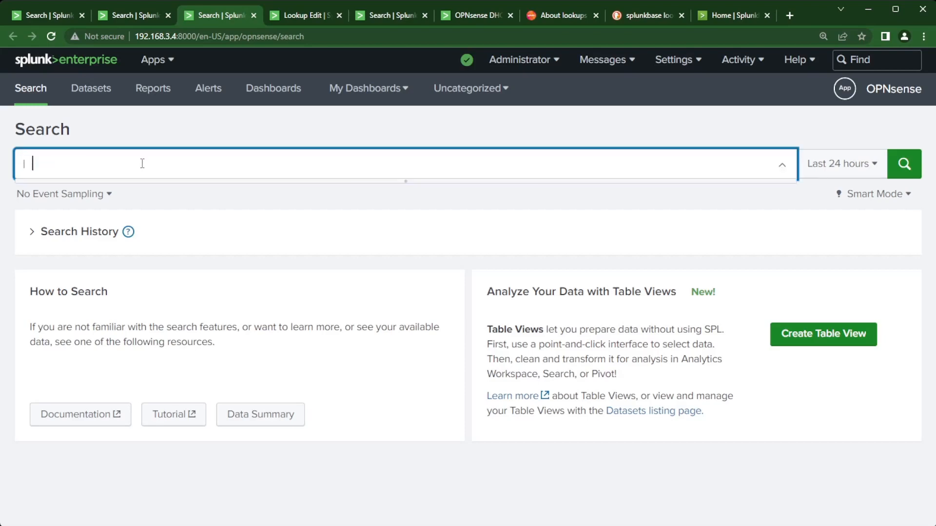
type("inputlo")
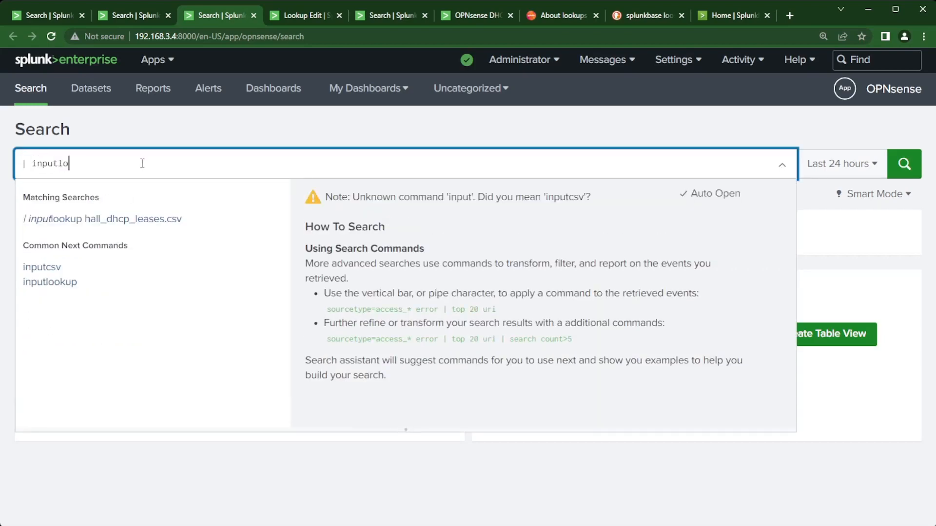
type("okup dh")
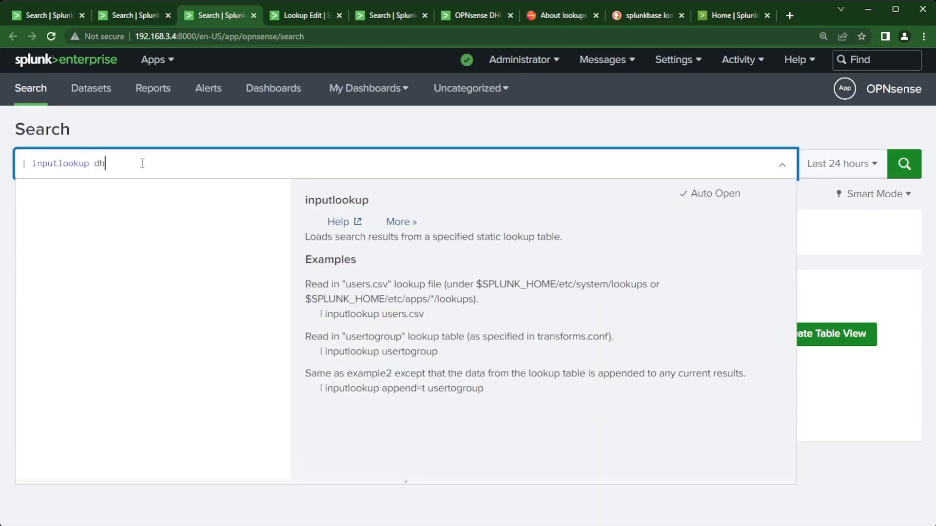
key("BackSpace")
key("BackSpace")
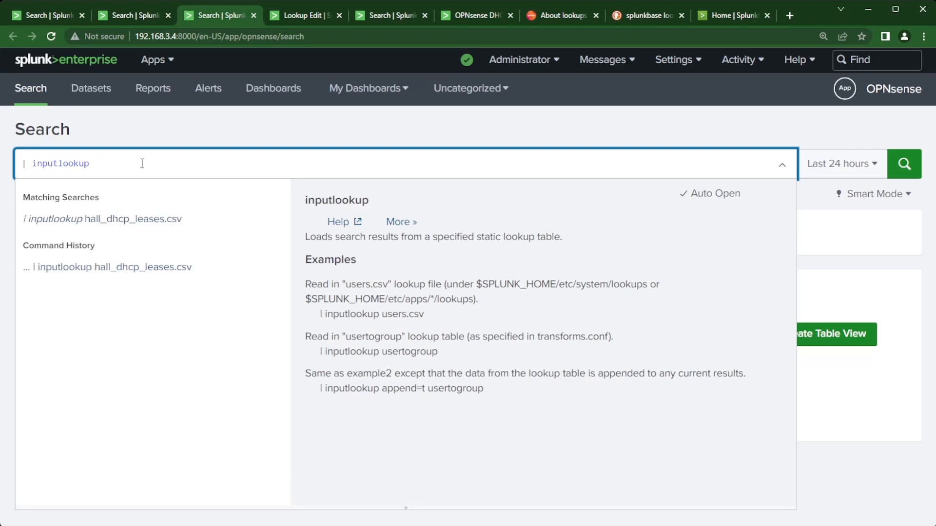
type("dhcp_t")
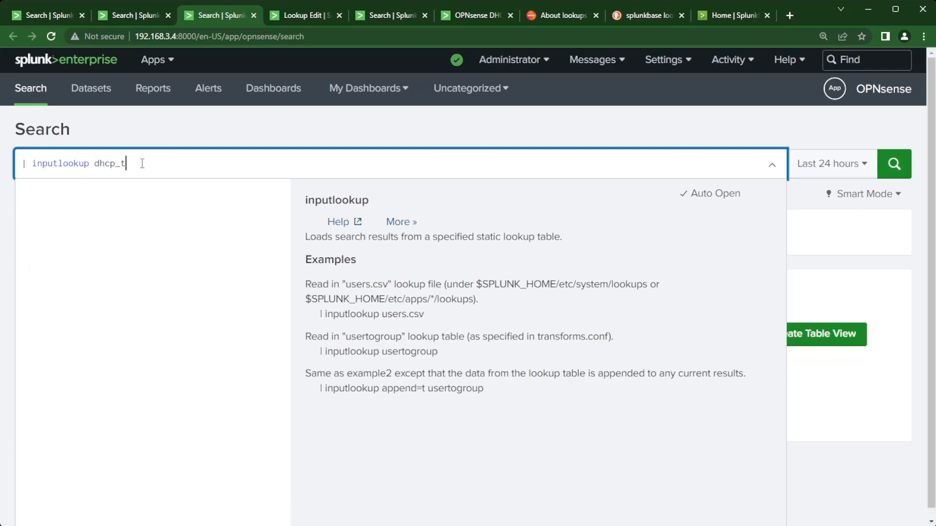
type("est.csv")
key("Return")
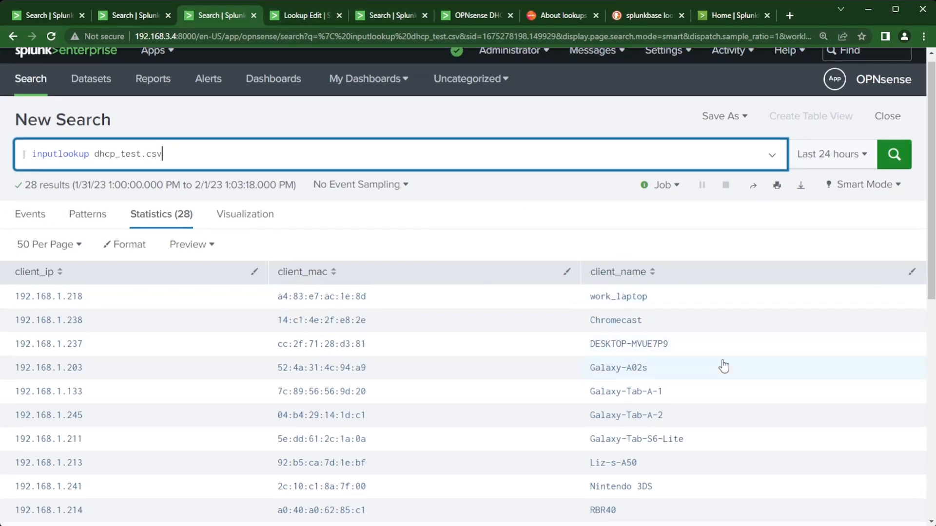
scroll(660, 310, "down", 2)
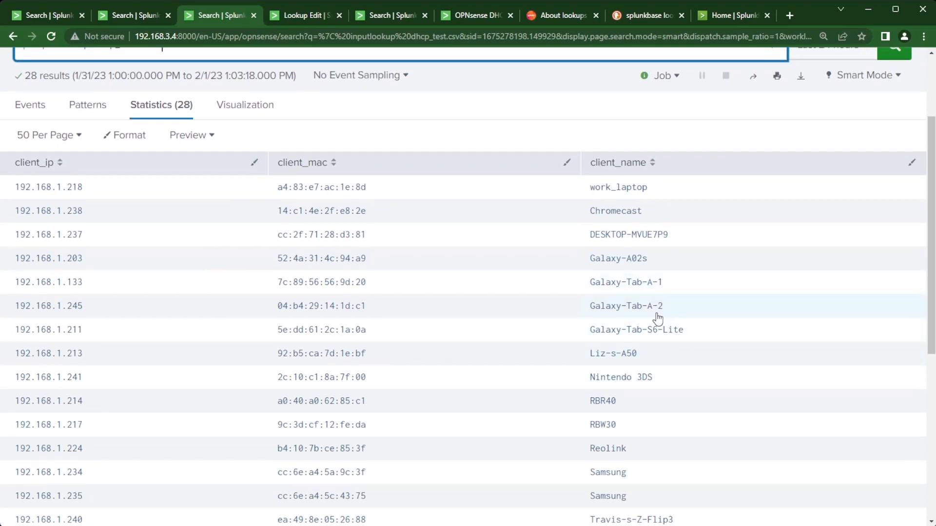
scroll(672, 323, "up", 2)
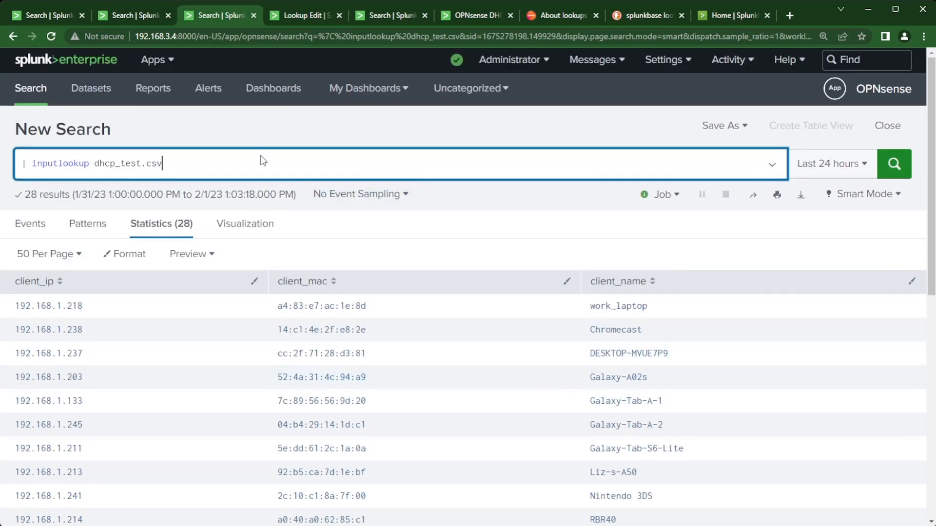
Return to the netflow_opnsense search and add the line "| lookup hall_dhcp_leases.csv ip as dest_ip OUTPUT hostname as hostname" after the stats line.
left_click(129, 13)
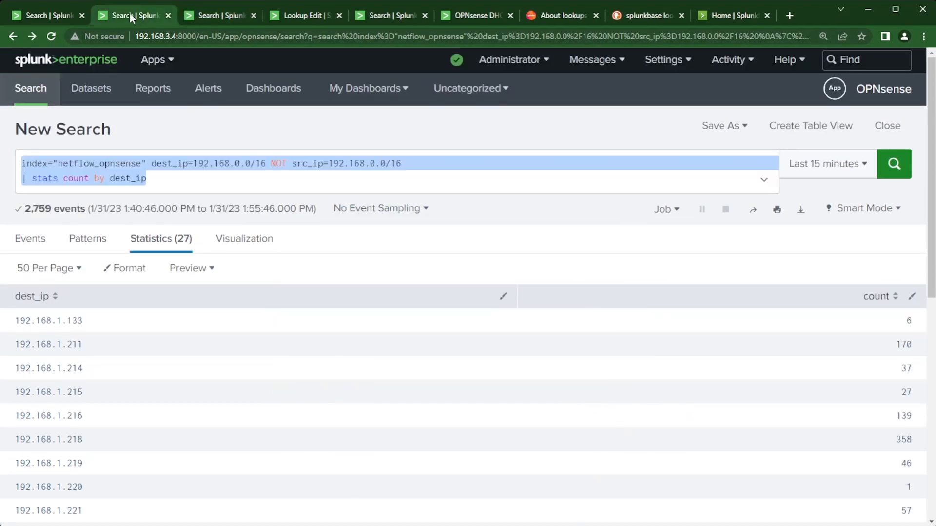
left_click(162, 185)
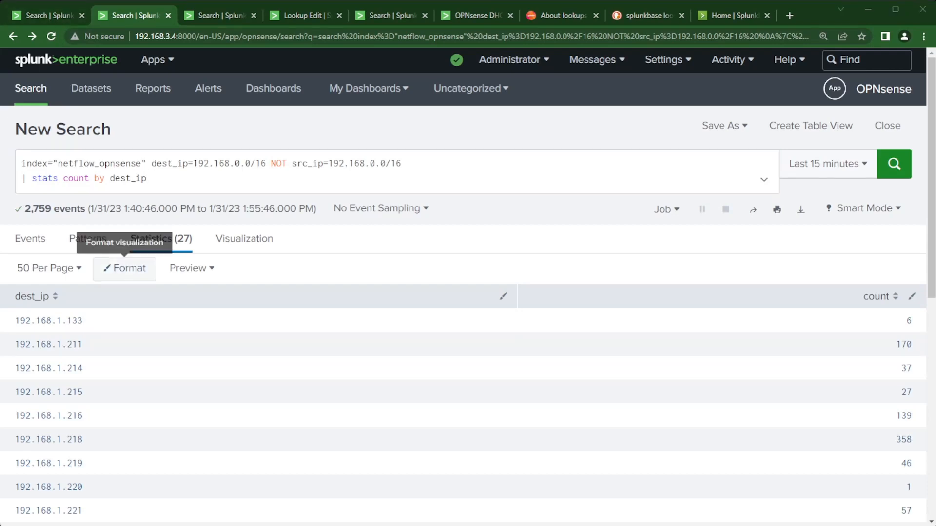
left_click(167, 178)
left_click(212, 187)
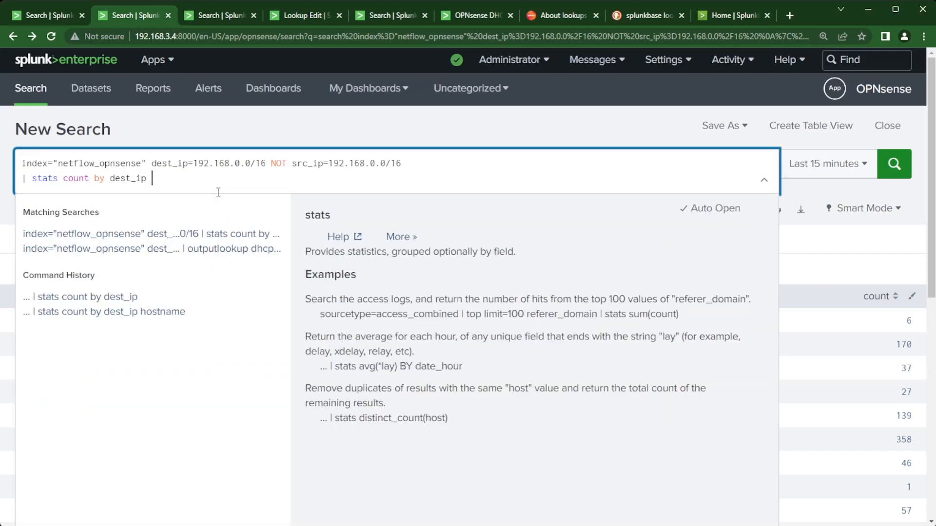
key("shift+Return")
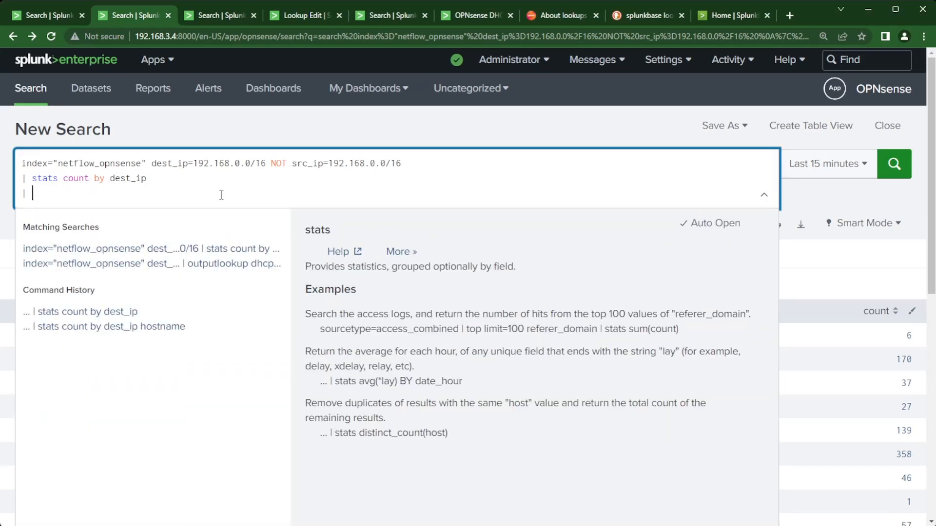
type("|")
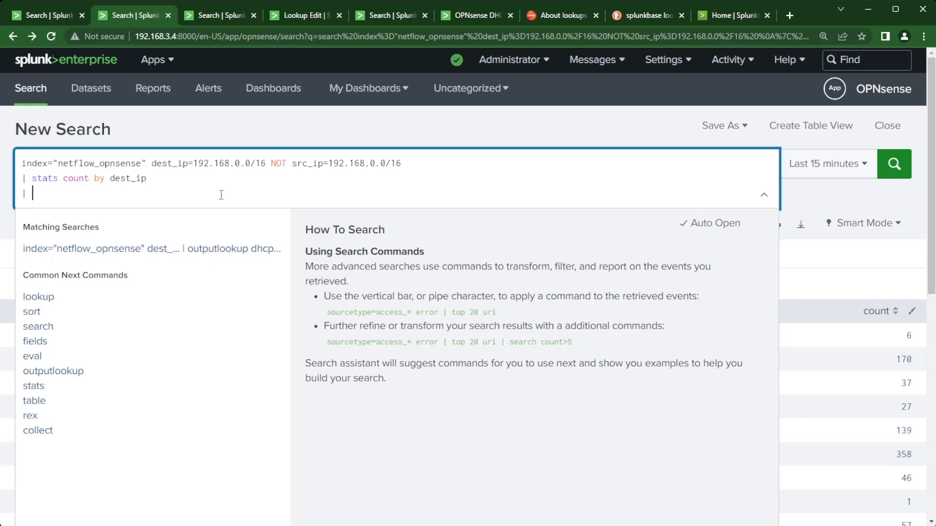
type("| lookup hall_dhcp_leases.csv ip as dest_ip OUTPUT hostname as hostname")
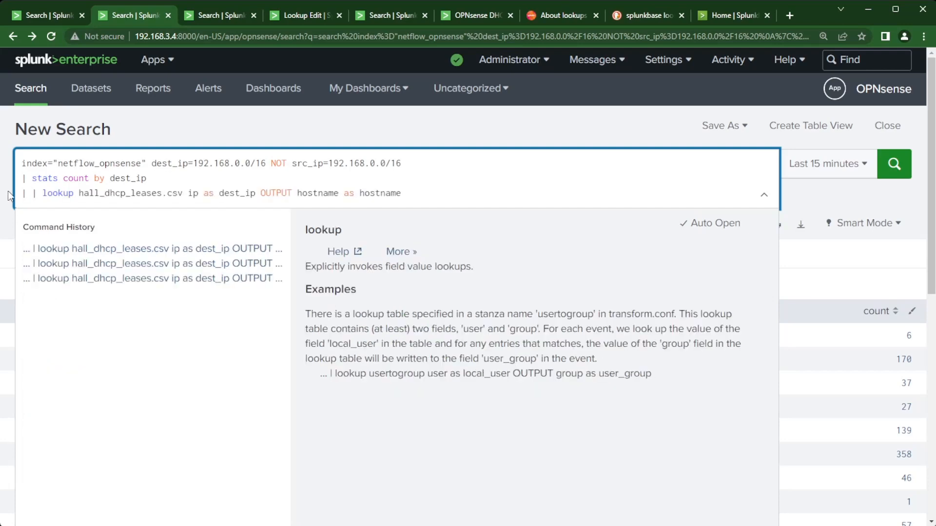
left_click(33, 194)
key("BackSpace")
key("BackSpace")
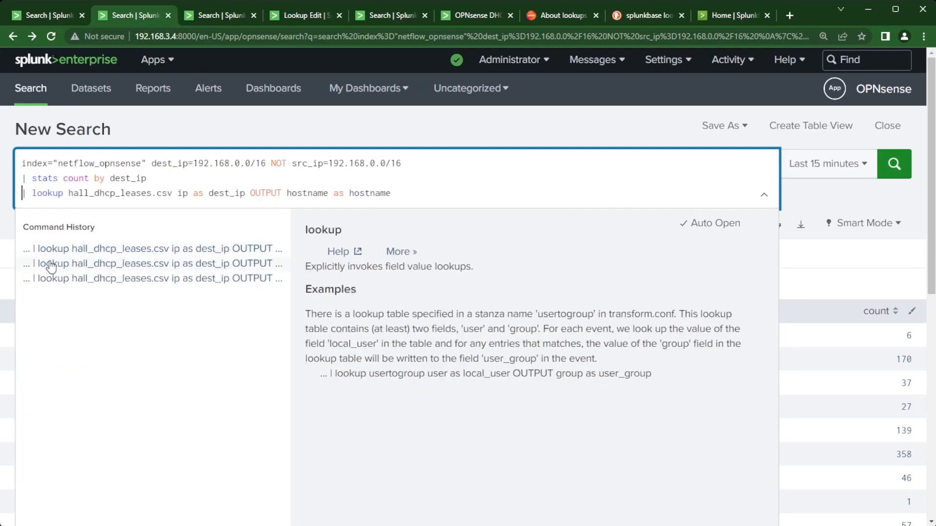
Add an empty pipe line at the end of the search and replace "stats count by dest_ip" with "fields dest_ip".
left_click(421, 193)
type("|")
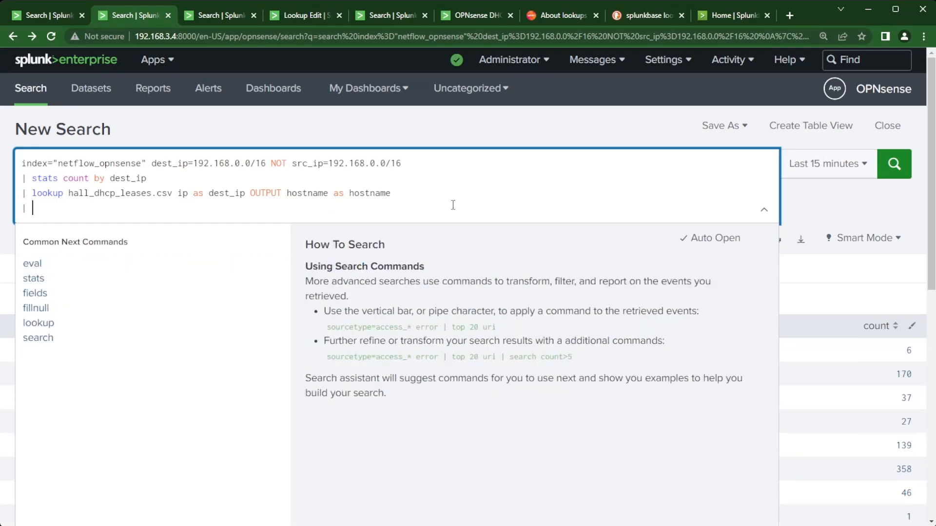
left_click_drag(164, 182, 32, 179)
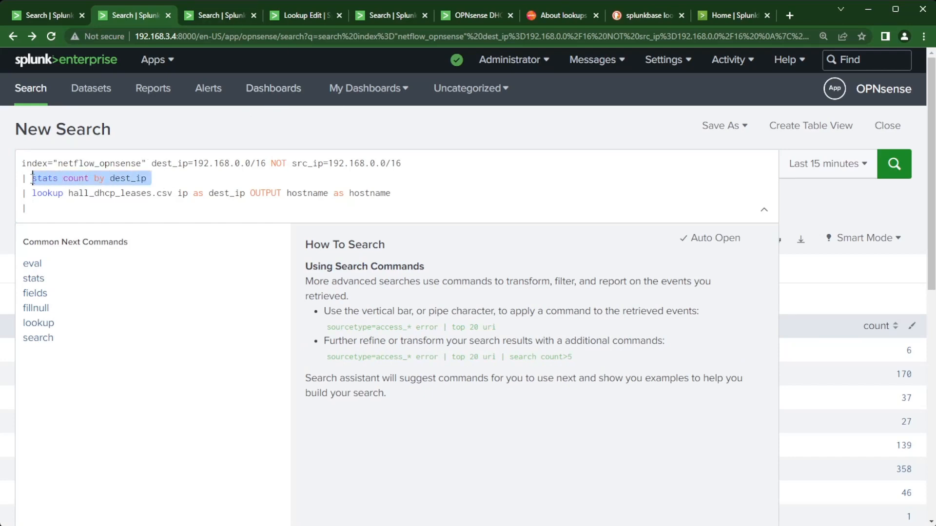
type("field")
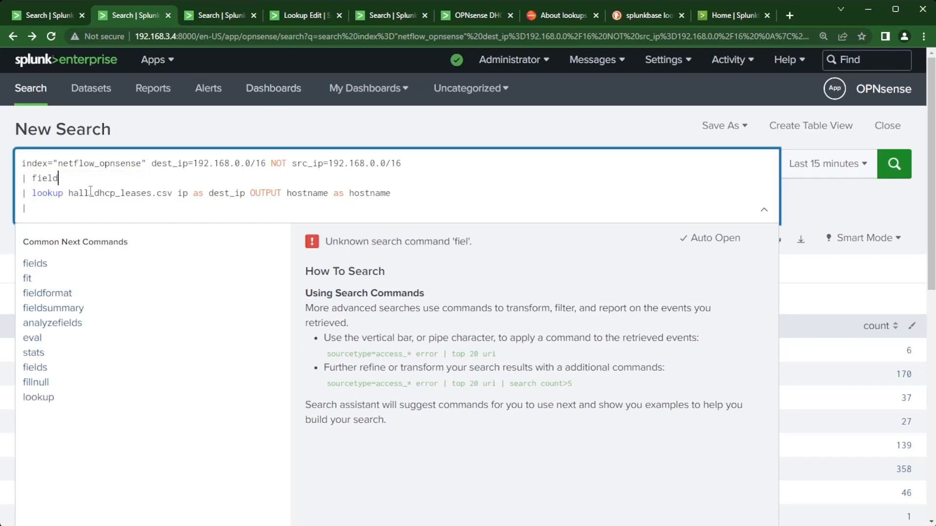
type("s")
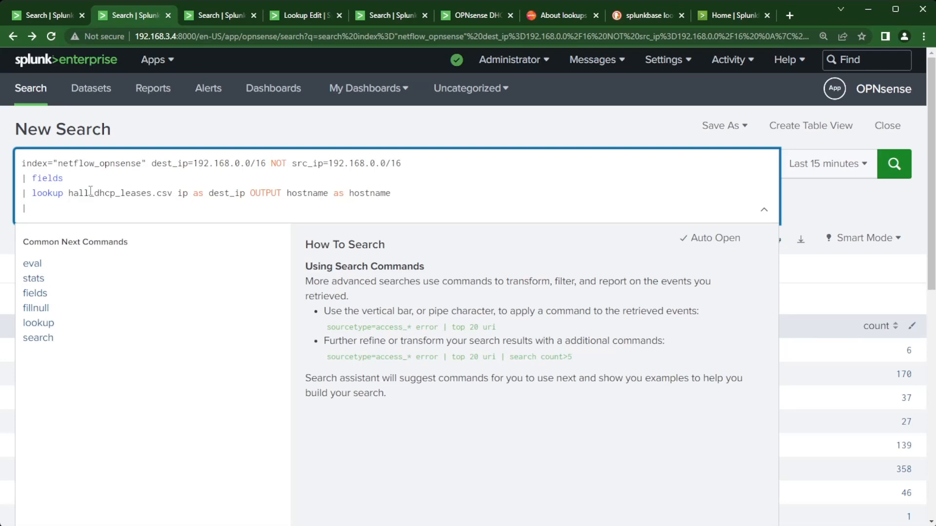
type(" dest_ip")
Complete the last line as "stats count by dest_ip hostname", run the search, and review the hostnames listed for each destination IP.
left_click(52, 209)
type("stats count ")
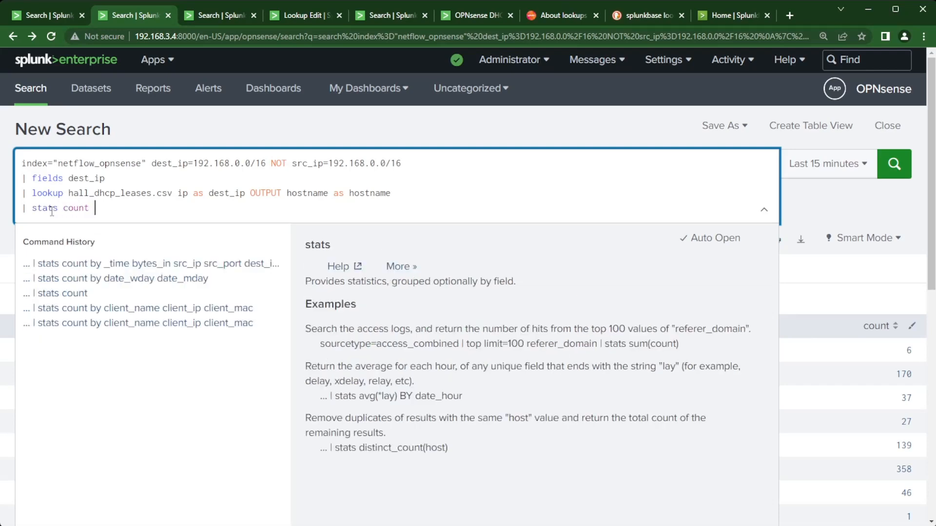
type("by dest_")
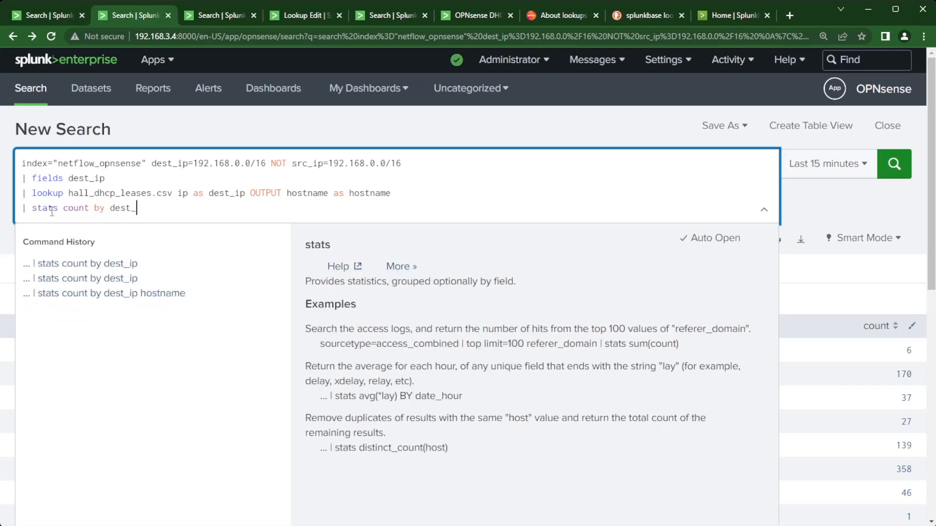
type("ip host")
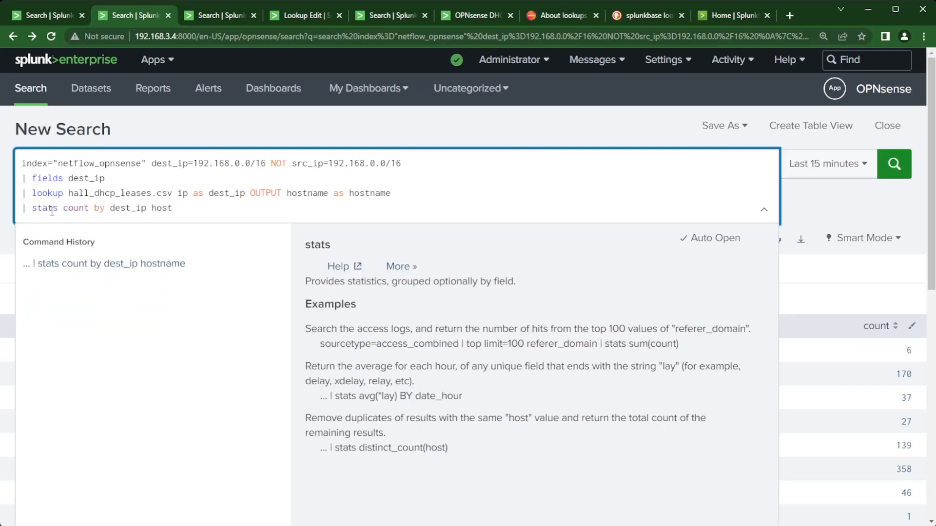
type("name")
key("Return")
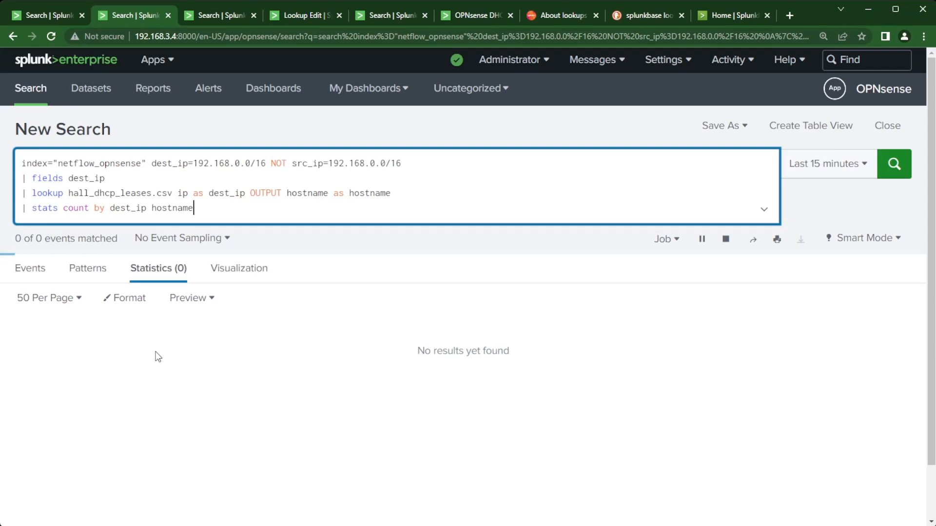
scroll(141, 358, "down", 3)
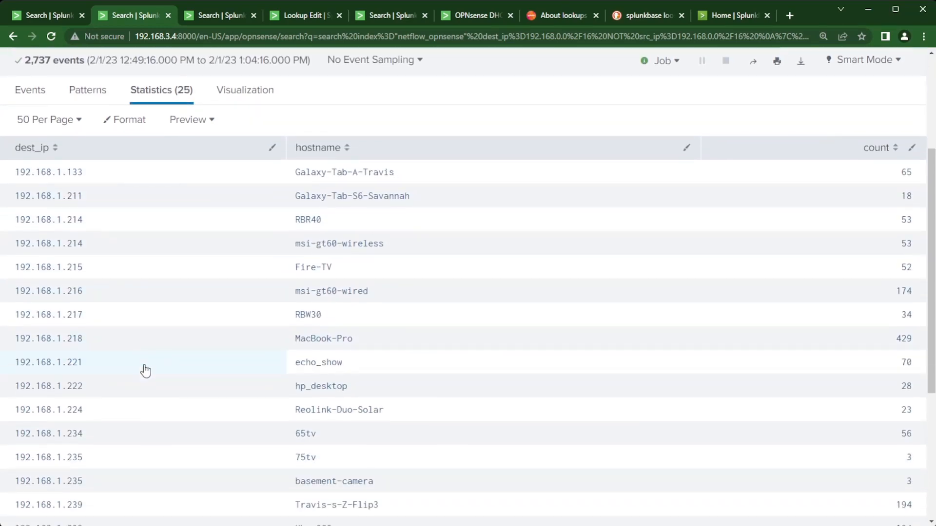
scroll(337, 185, "down", 2)
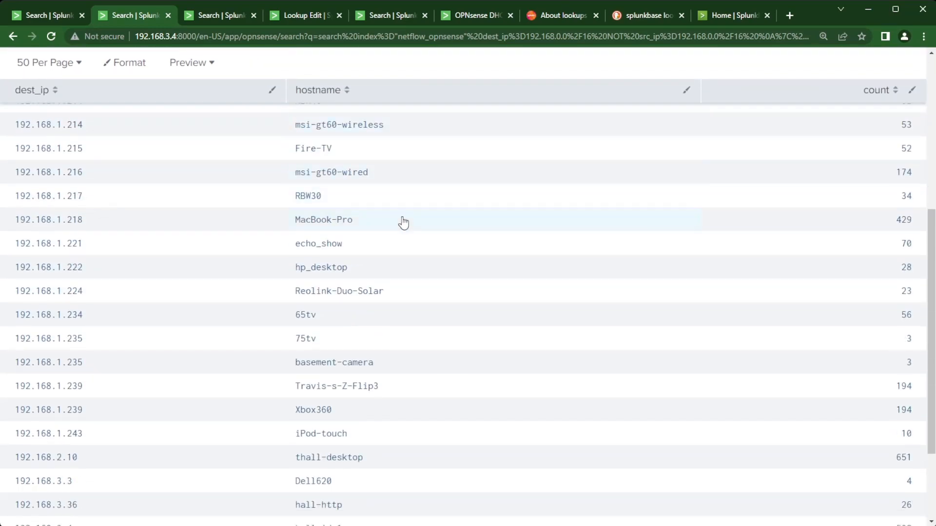
scroll(403, 228, "up", 6)
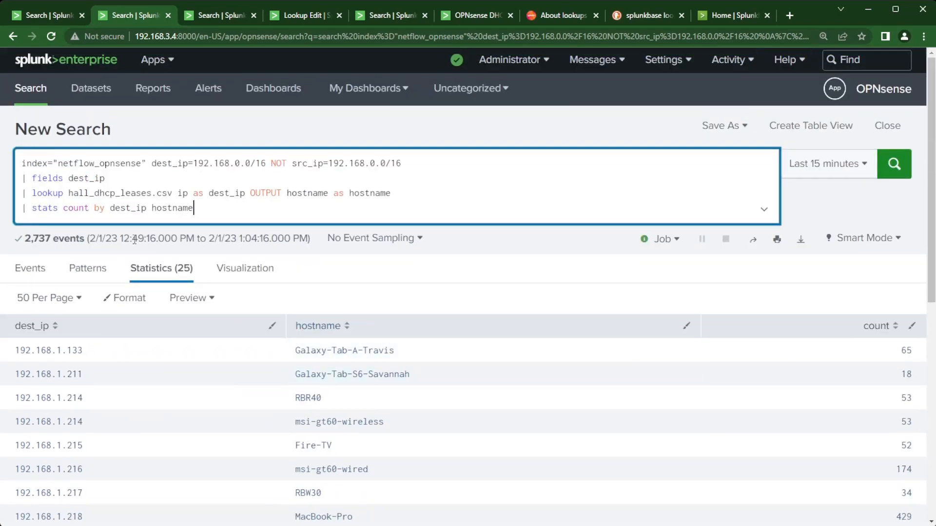
Replace hall_dhcp_leases.csv with dhcp_test.csv in the lookup line of the netflow search and run the search.
left_click_drag(173, 194, 68, 194)
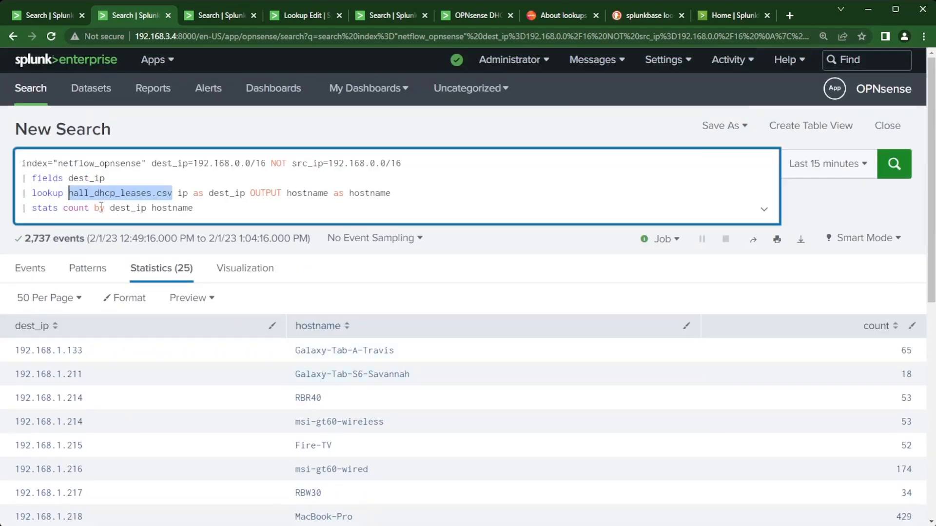
type("dhcp")
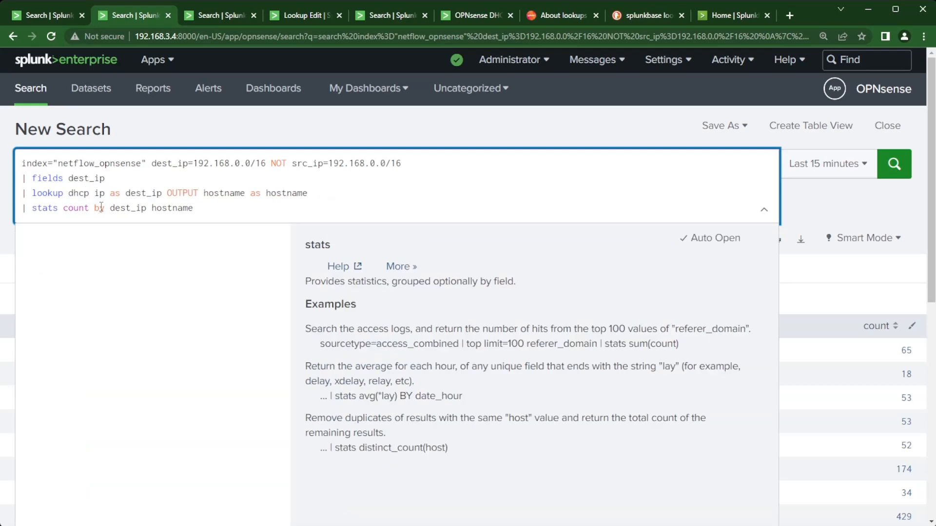
type("_test")
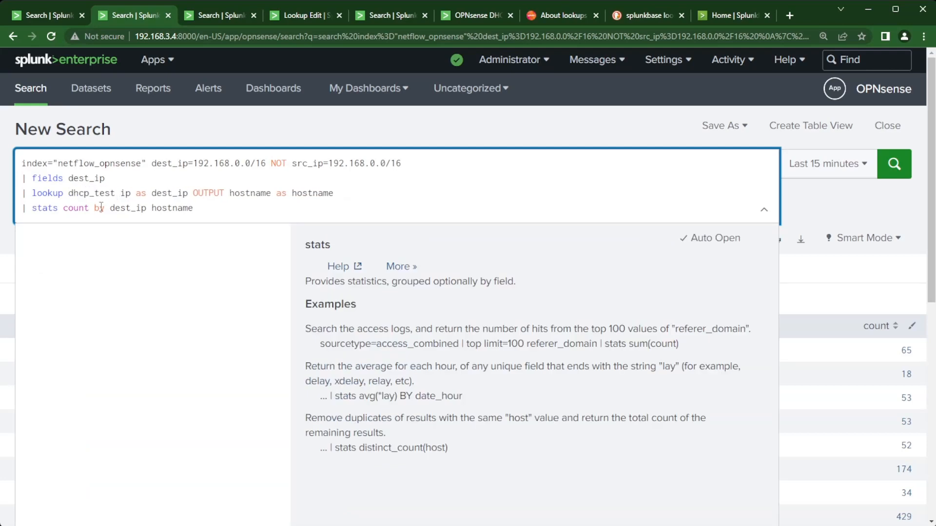
type(".csv")
key("Return")
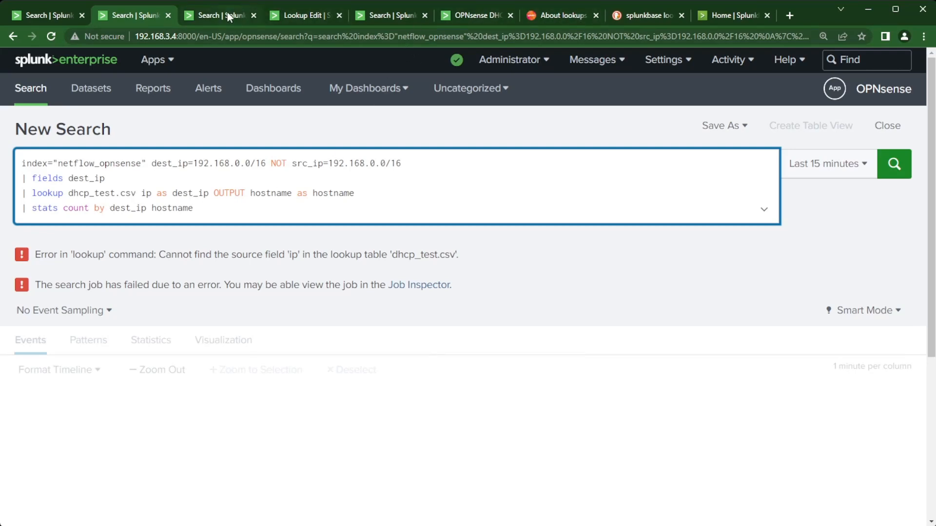
Check the IP column name in the dhcp_test.csv search, then change the lookup's source field from ip to client_ip.
mouse_move(151, 193)
left_mouse_down()
mouse_move(142, 193)
mouse_move(153, 193)
left_mouse_up()
left_click(157, 193)
double_click(146, 193)
left_click(210, 16)
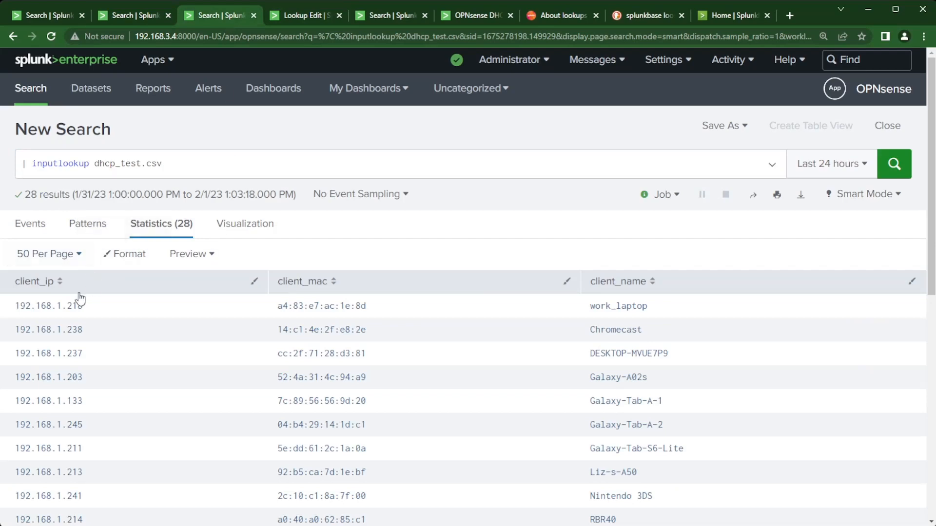
left_click(131, 15)
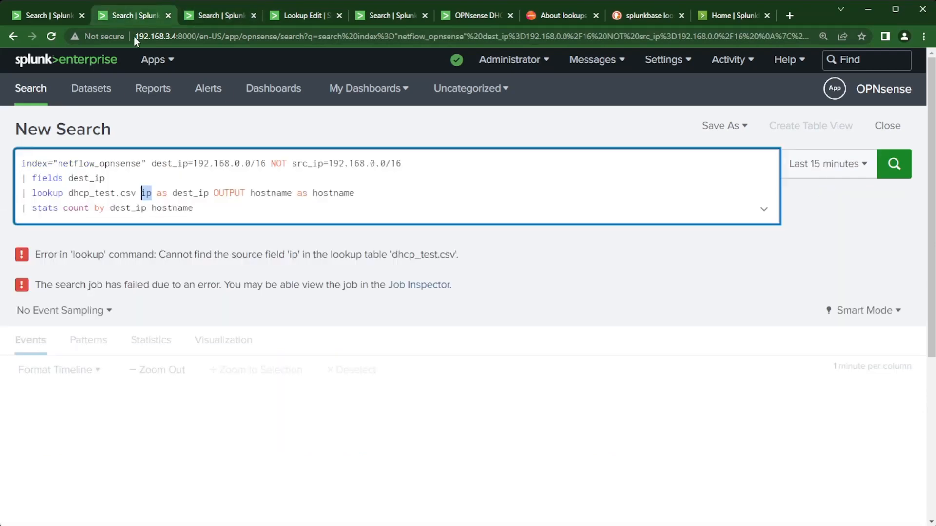
type("client")
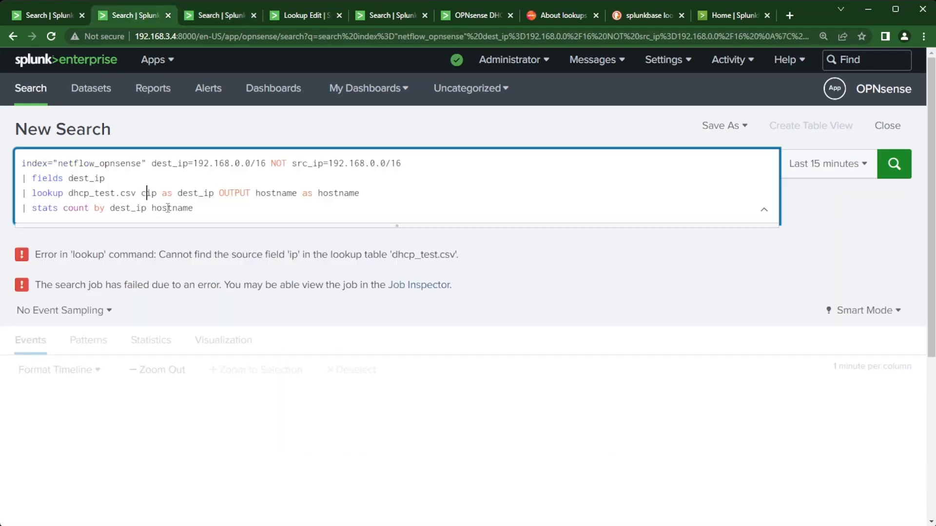
type("_")
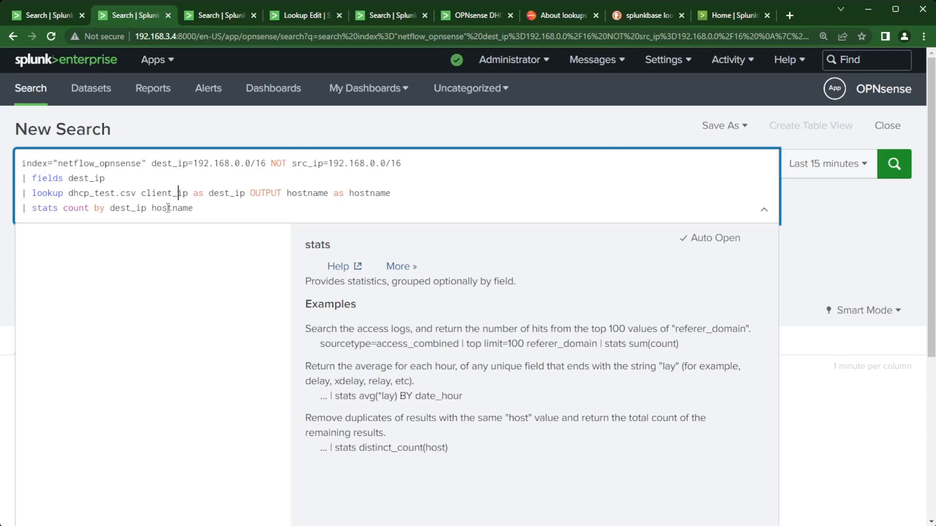
Replace the lookup's output field with client_name, checking the column name in the dhcp_test.csv search, then run the search and review the hostnames.
key("Right")
key("Right")
key("Right")
key("Right")
key("Right")
key("Right")
key("Right")
key("Right")
key("Right")
key("Right")
key("Right")
key("Right")
key("Right")
key("Right")
key("Right")
key("Right")
key("Right")
key("Right")
key("Right")
key("Right")
key("Right")
key("Right")
key("BackSpace")
key("BackSpace")
key("BackSpace")
key("BackSpace")
key("BackSpace")
key("BackSpace")
key("BackSpace")
key("BackSpace")
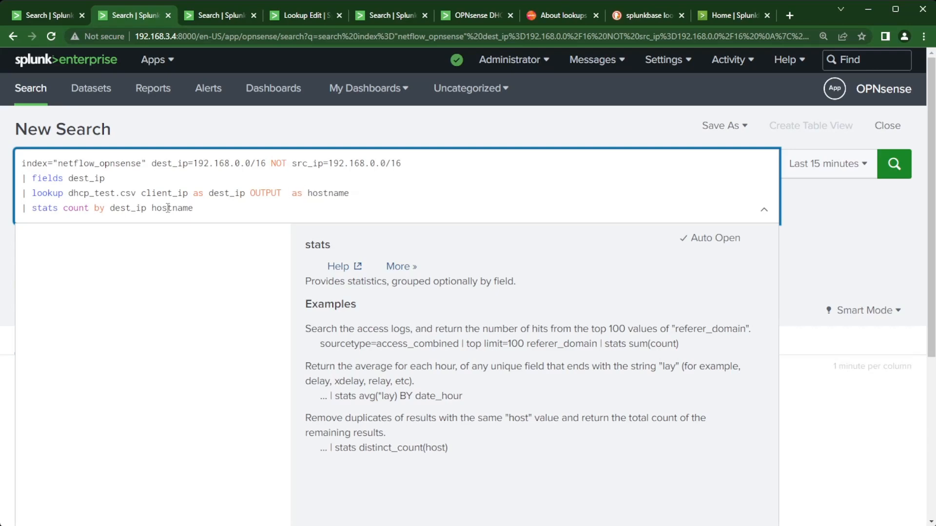
type("client")
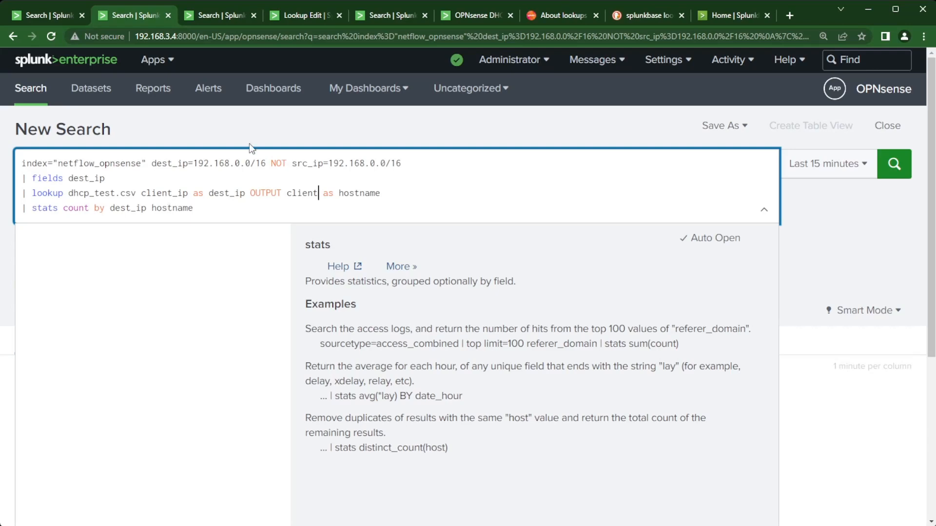
left_click(223, 18)
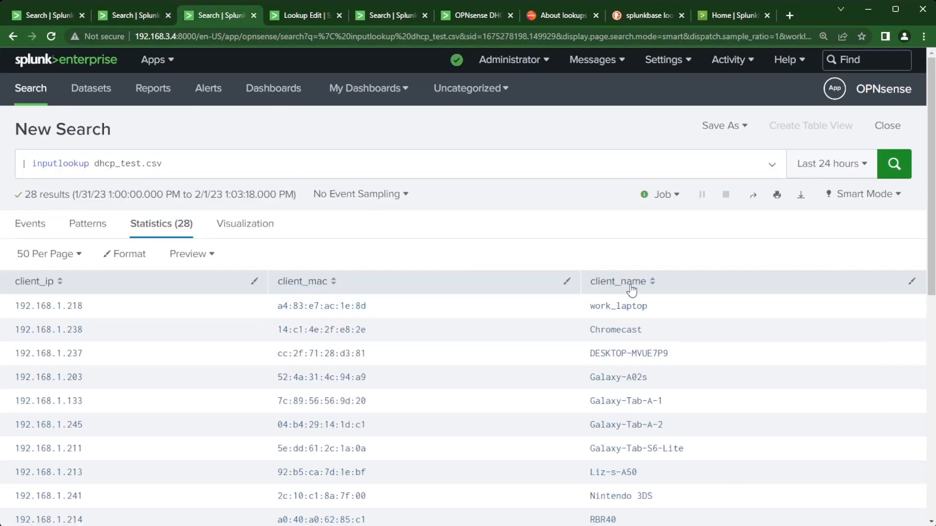
left_click(144, 21)
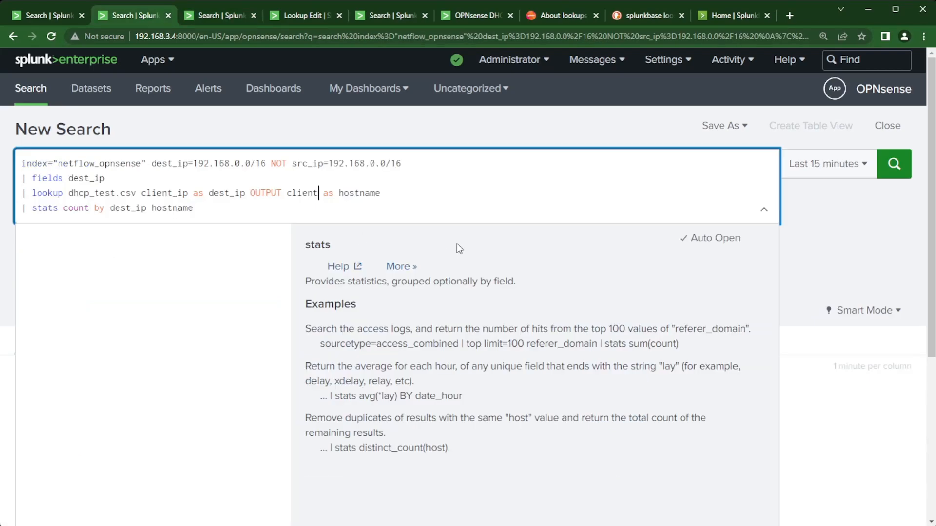
type("_name")
key("Return")
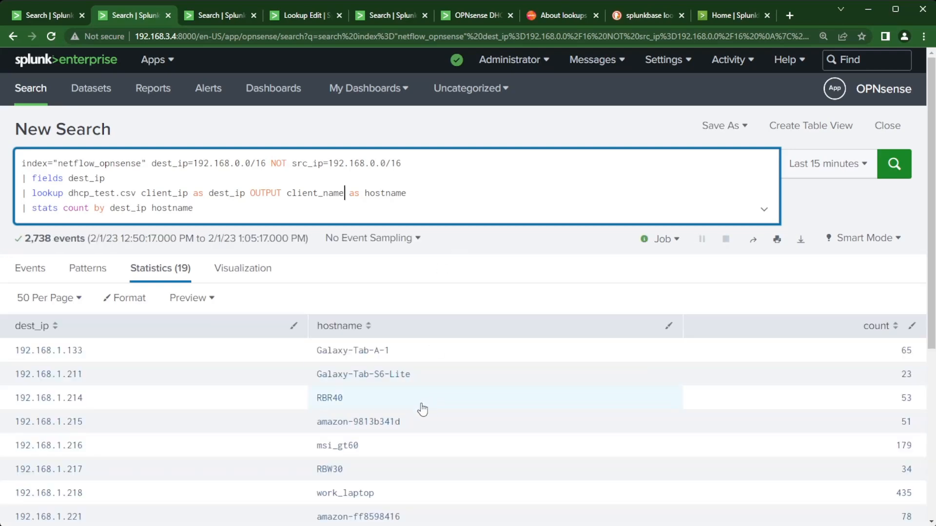
scroll(422, 408, "down", 2)
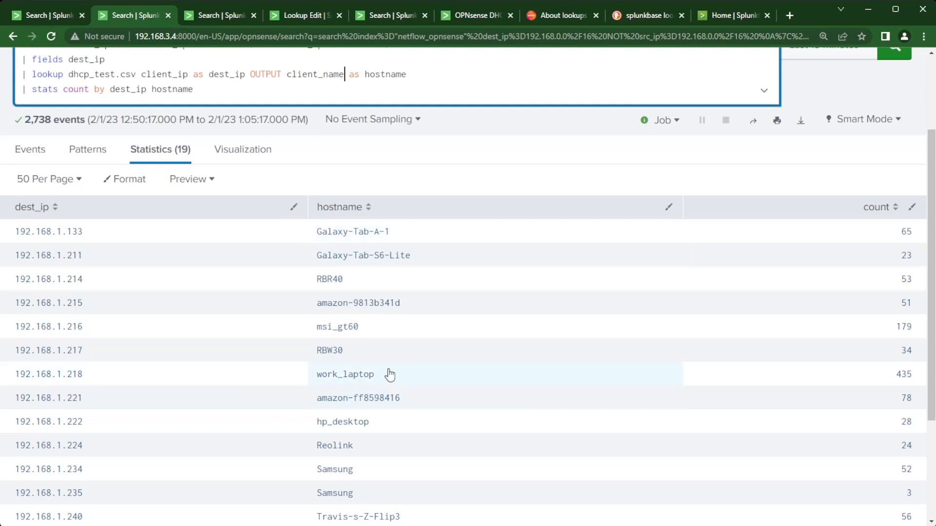
scroll(372, 394, "up", 3)
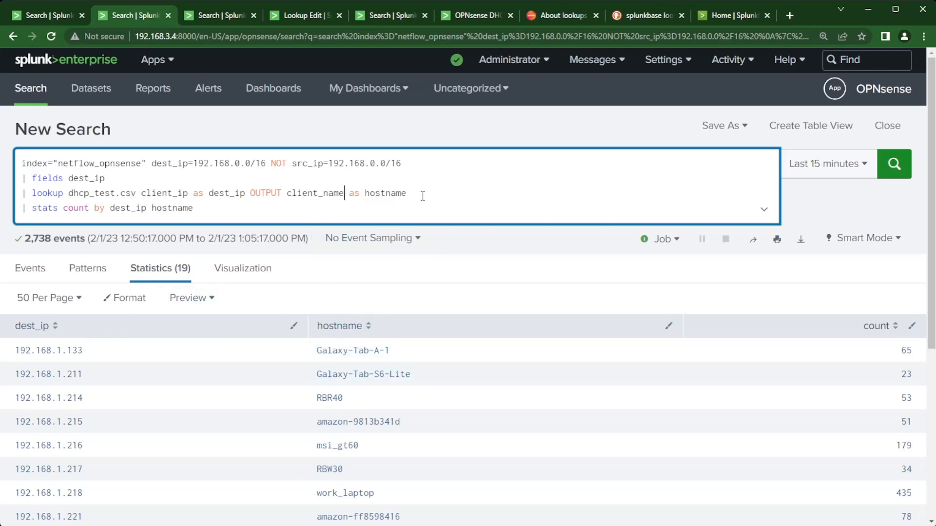
Remove "as hostname" from the lookup line, change the last line to "stats count by dest_ip client_name", and run the search.
left_click_drag(416, 195, 351, 198)
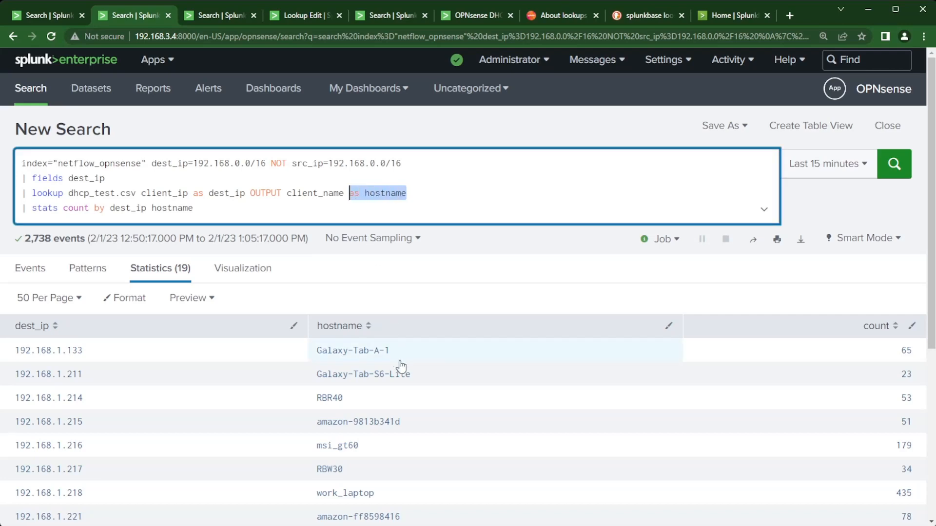
key("BackSpace")
left_click_drag(195, 210, 153, 211)
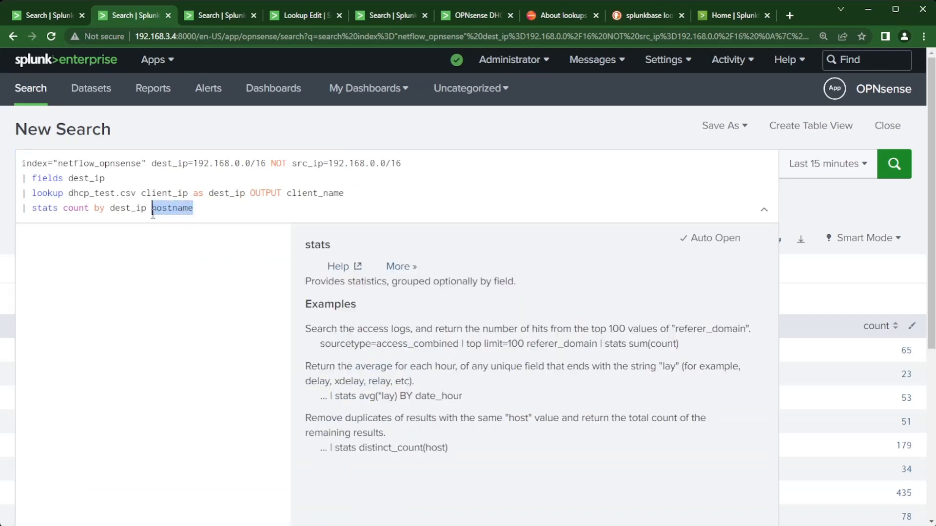
type("client")
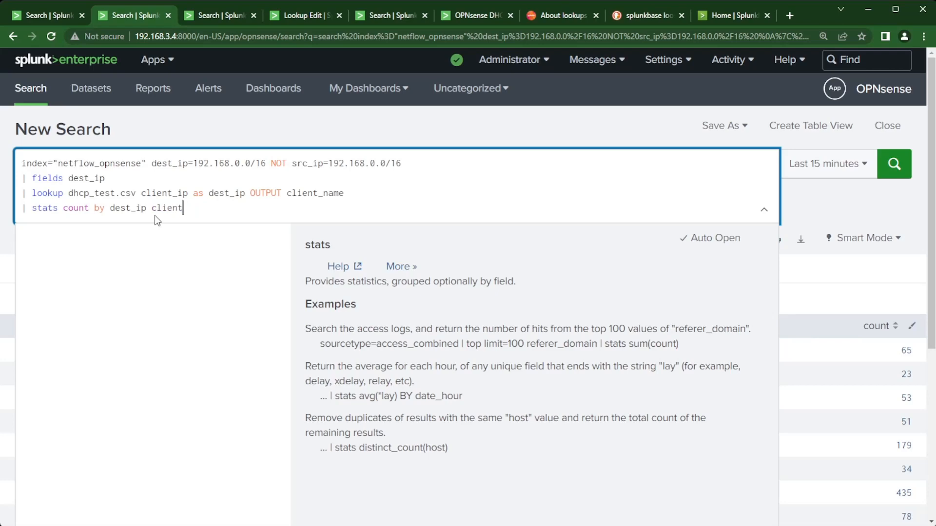
type("_name")
key("Return")
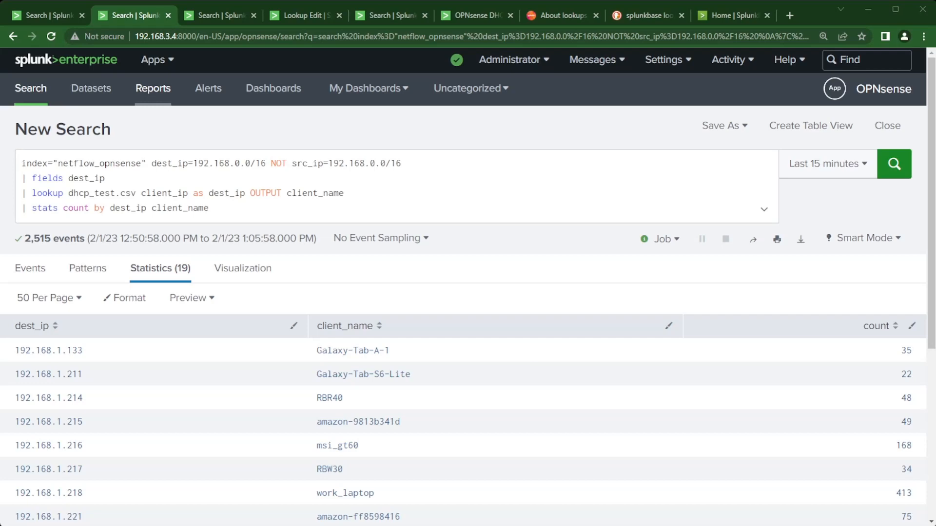
Open the OPNsense DHCP view dashboard and examine the device table for hostnames marked "what" and red ip_match cells.
left_click(474, 14)
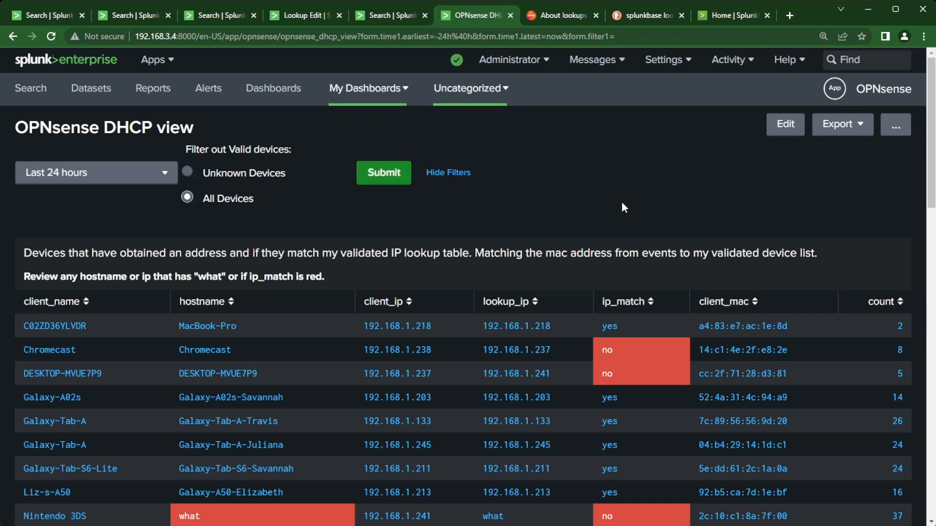
scroll(621, 175, "down", 2)
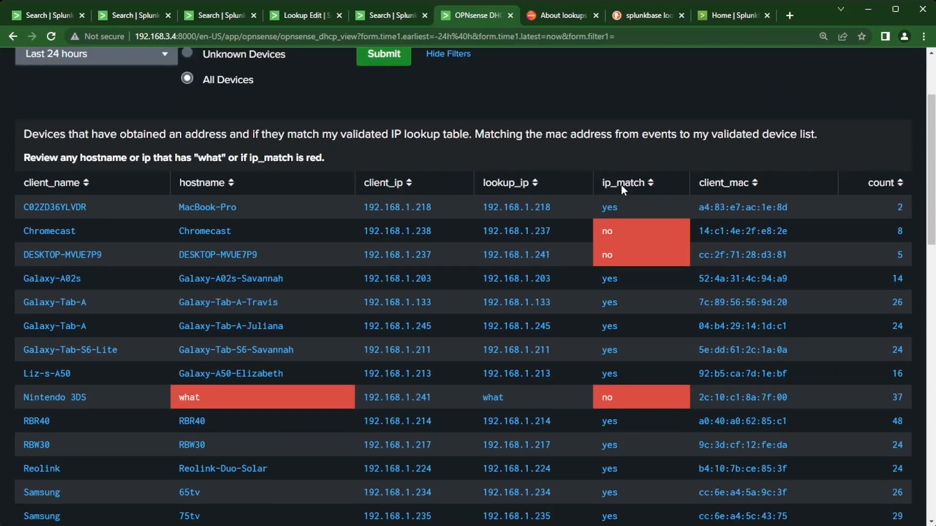
scroll(37, 406, "down", 3)
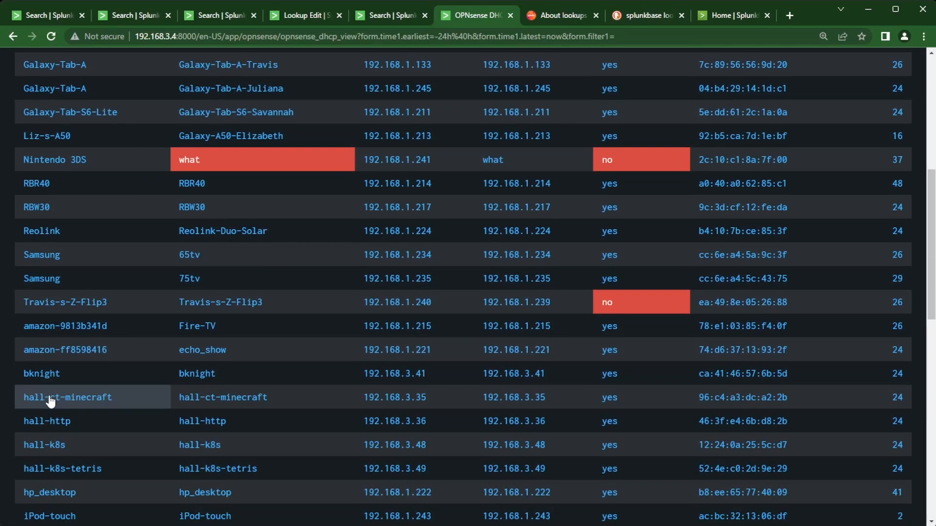
scroll(59, 402, "up", 3)
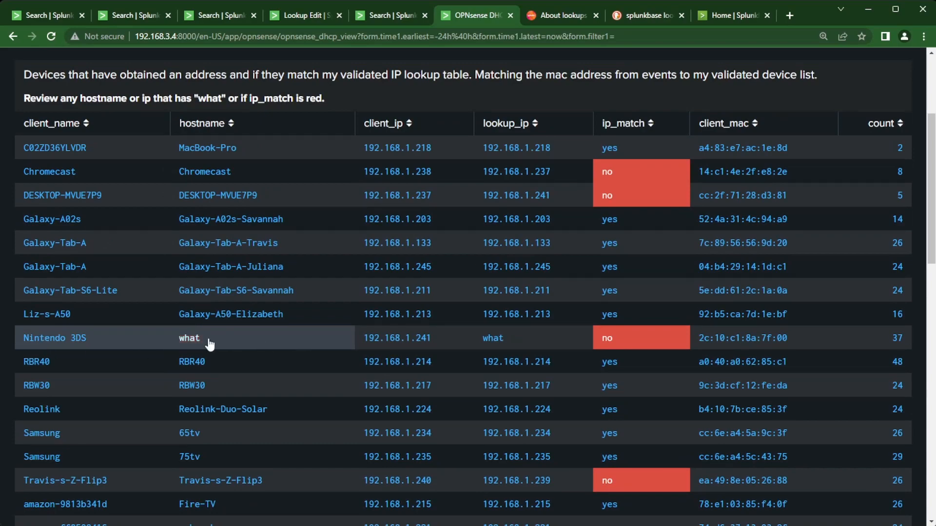
scroll(217, 347, "up", 3)
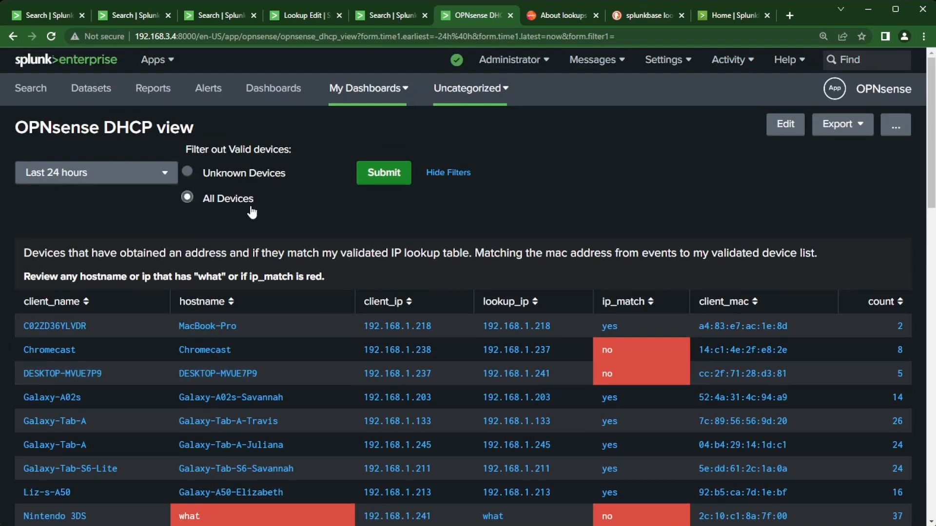
scroll(265, 293, "down", 5)
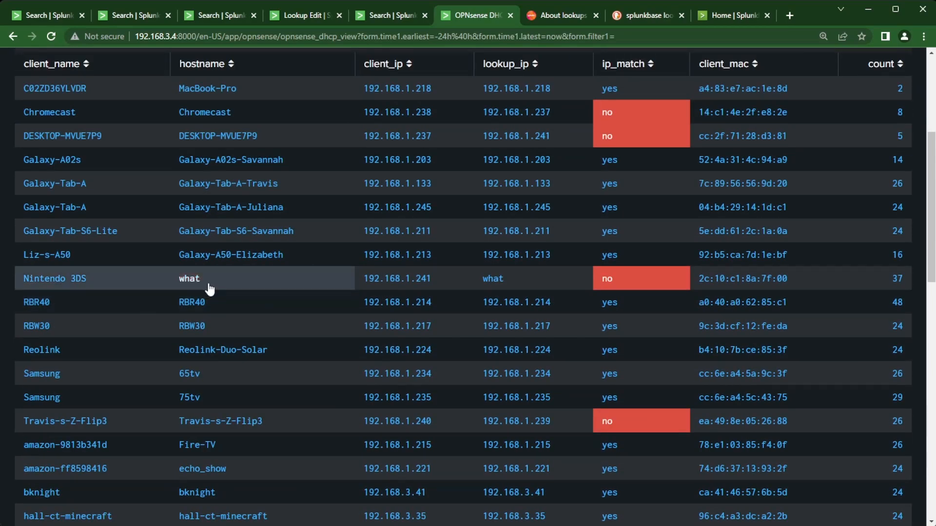
scroll(208, 290, "up", 2)
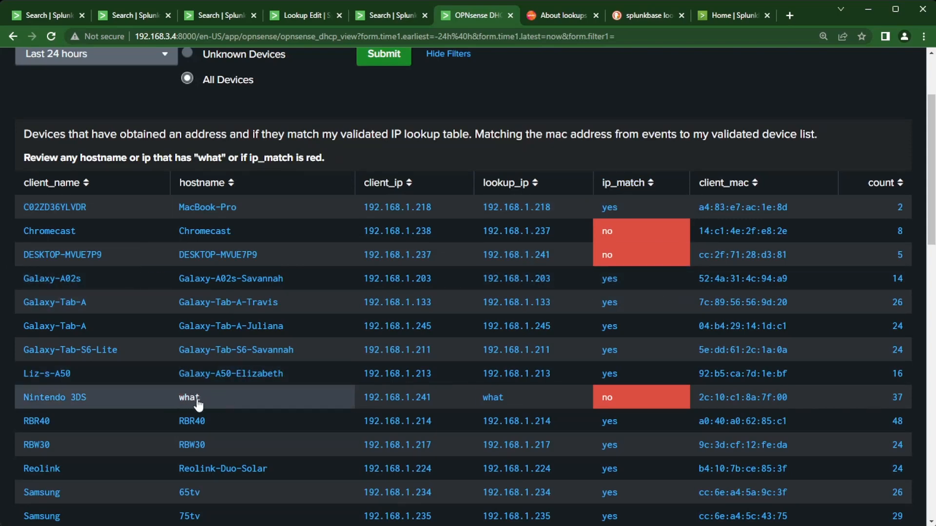
scroll(272, 409, "down", 8)
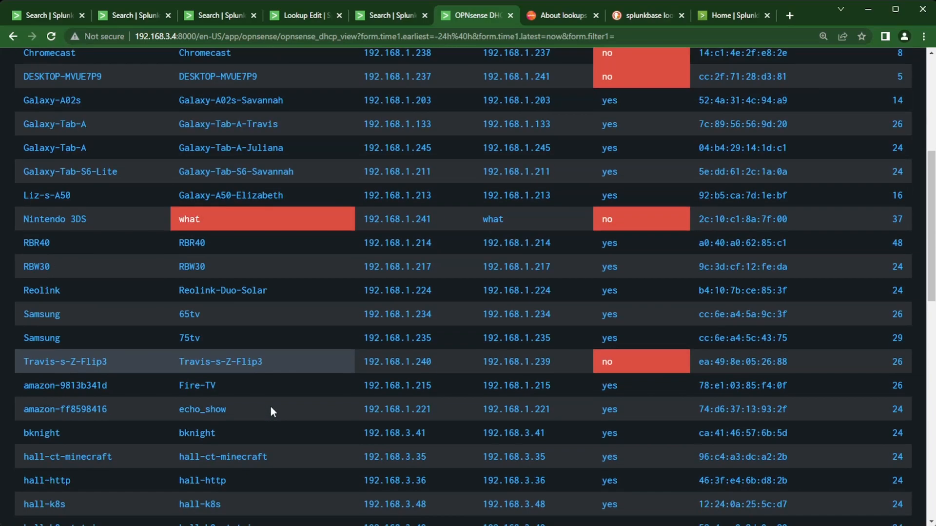
scroll(273, 410, "up", 5)
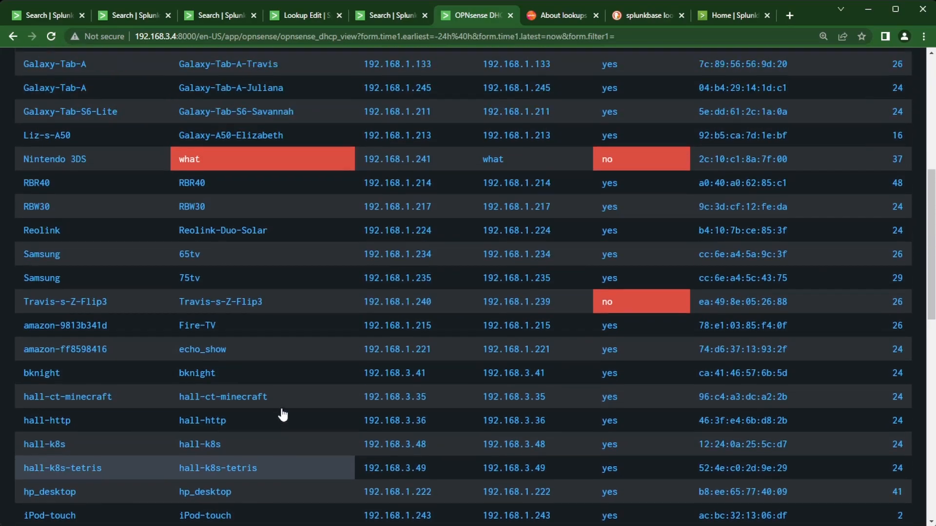
scroll(76, 225, "up", 6)
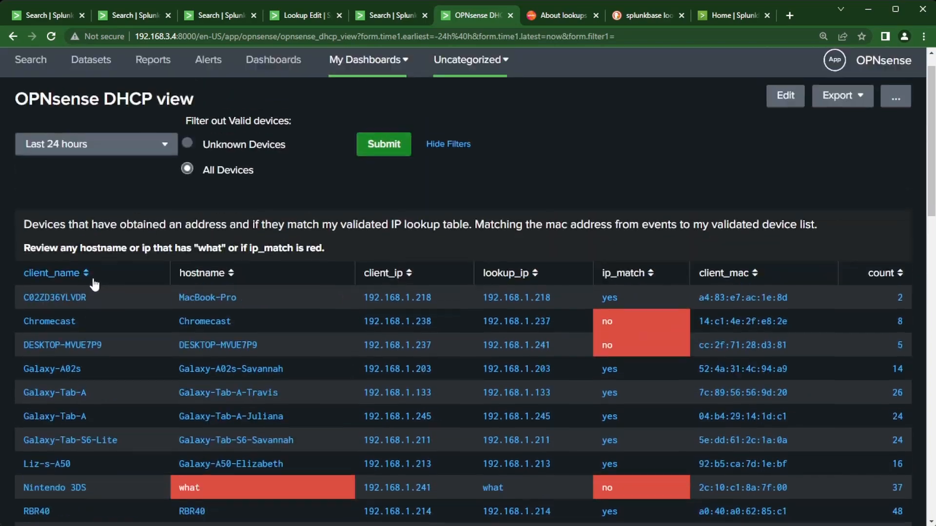
scroll(147, 463, "down", 4)
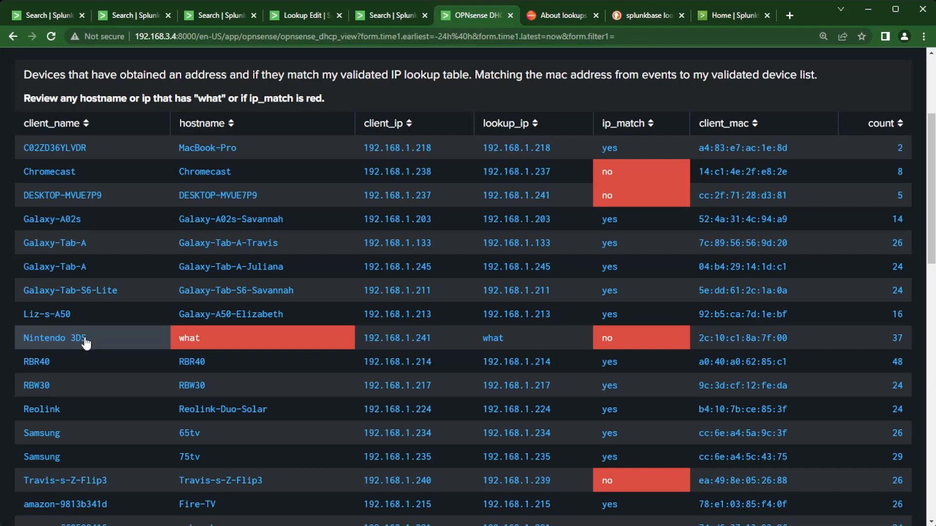
Copy the Nintendo 3DS MAC address from the dashboard, filter the lookups list by "dhcp", and open hall_dhcp_leases.csv for editing.
left_click_drag(787, 338, 698, 340)
key("ctrl+c")
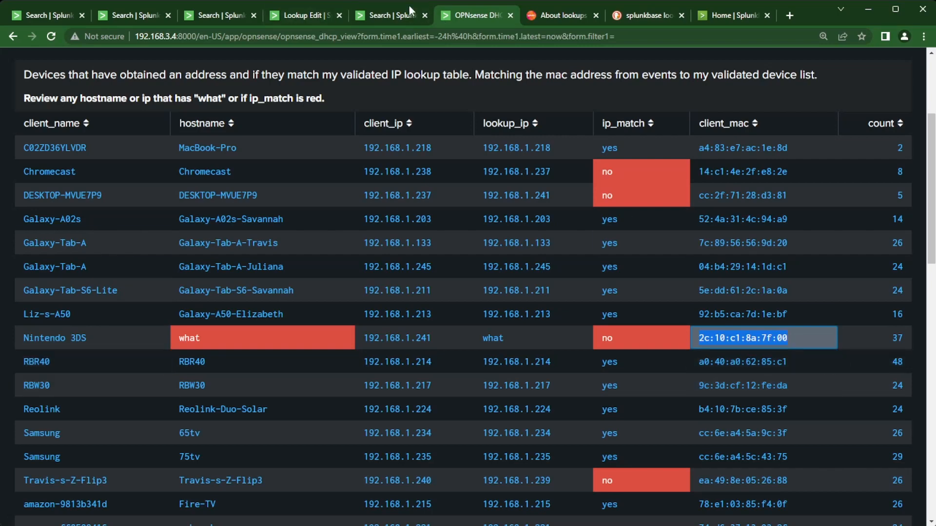
left_click(310, 12)
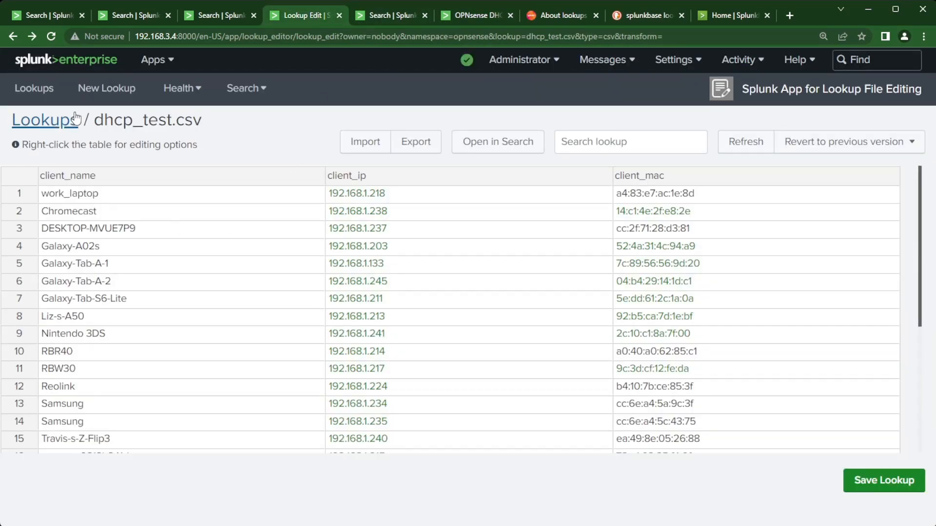
left_click(45, 122)
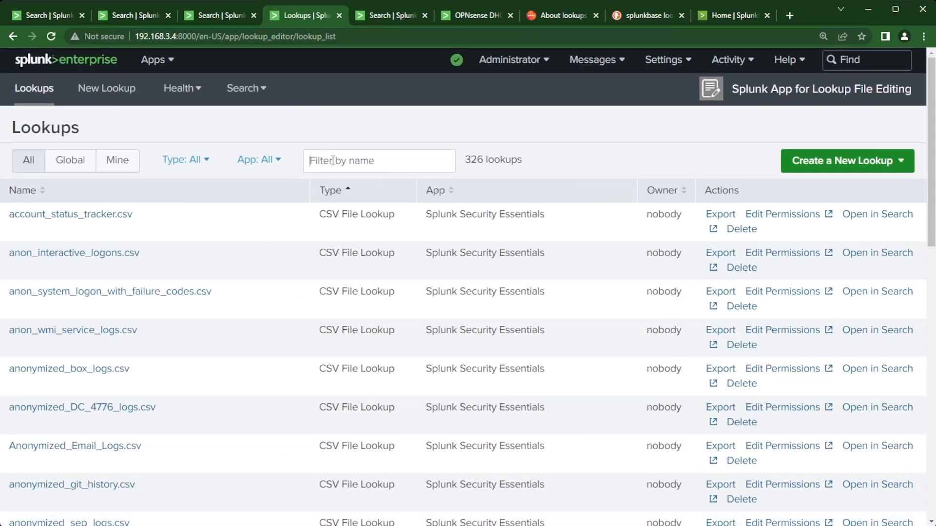
left_click(333, 160)
type("dhcp")
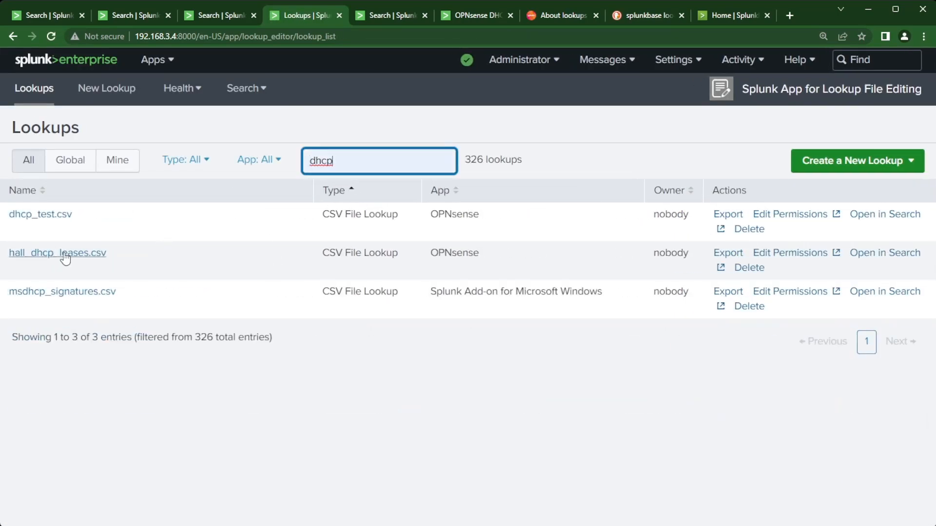
left_click(65, 256)
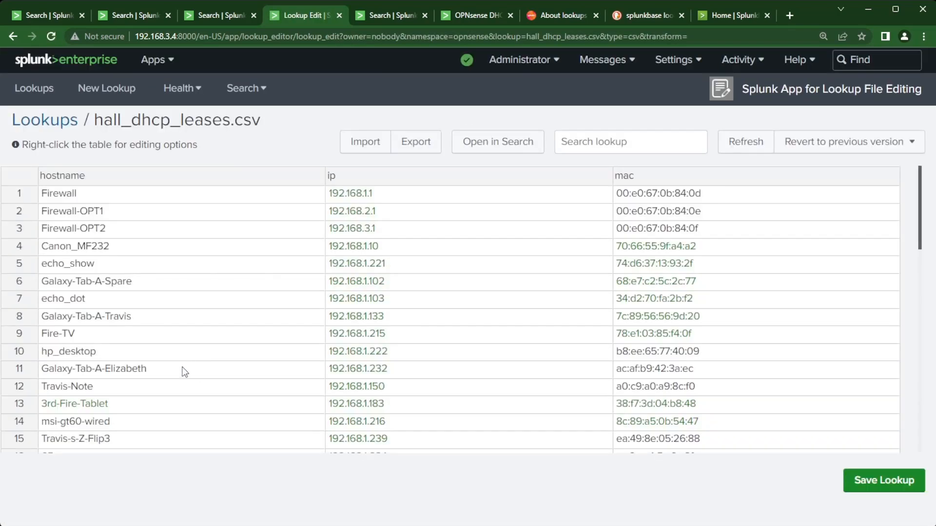
Filter hall_dhcp_leases.csv by "nin" to check the existing Nintendo entries' MAC addresses, then clear the filter.
left_click(623, 145)
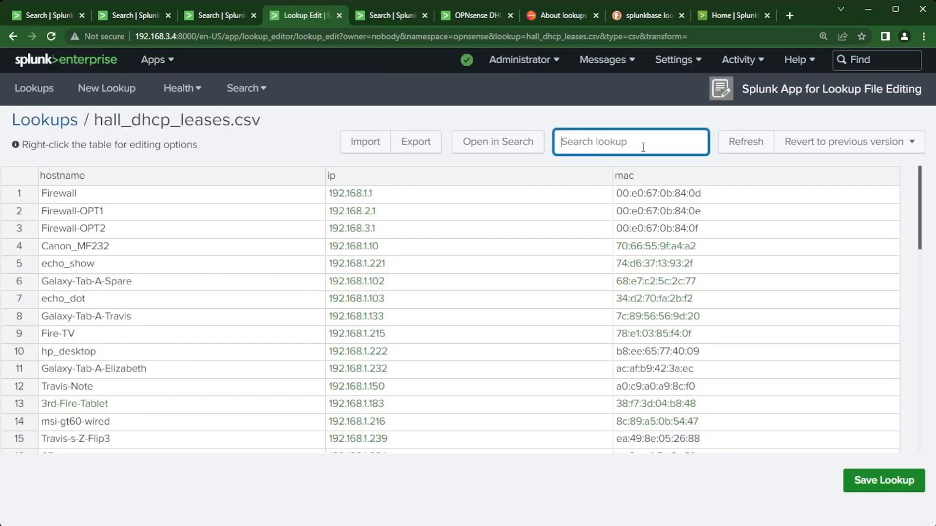
type("nin")
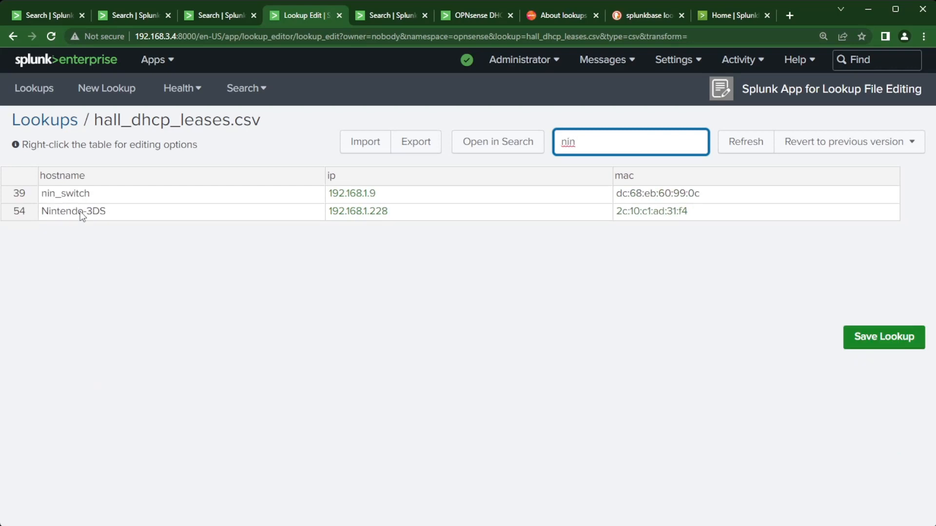
left_click(712, 215)
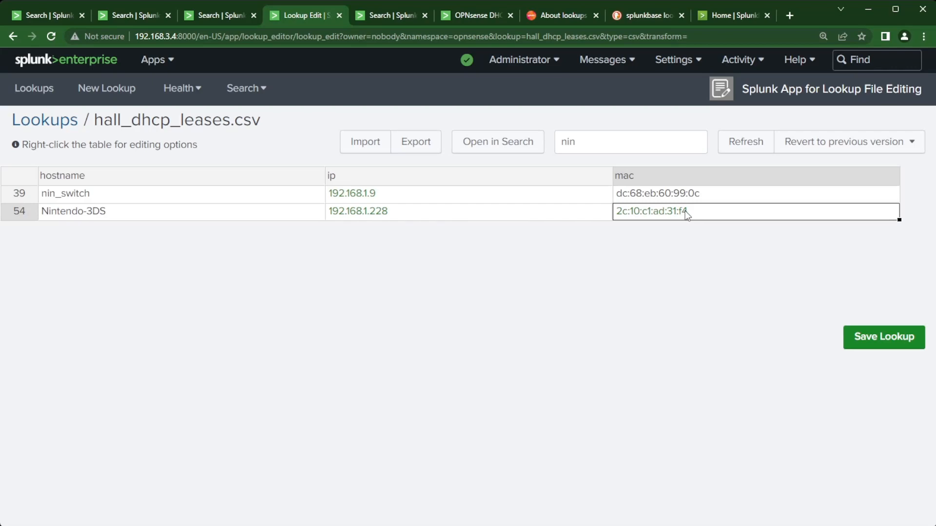
left_click_drag(599, 144, 507, 148)
key("BackSpace")
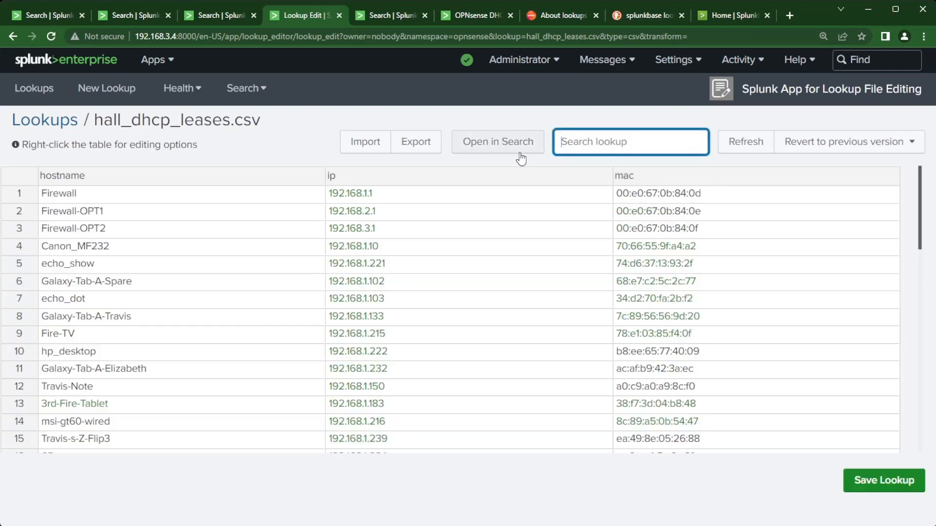
Insert a row after Nintendo-3DS with hostname Nintendo-3DS-2 and paste the copied MAC address 2c:10:c1:8a:7f:00.
scroll(471, 268, "down", 13)
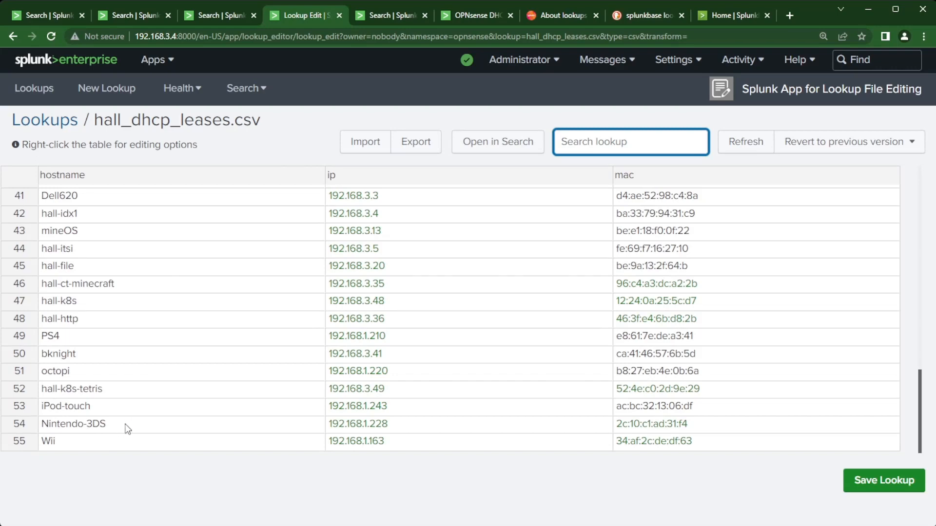
left_click(24, 425)
right_click(25, 425)
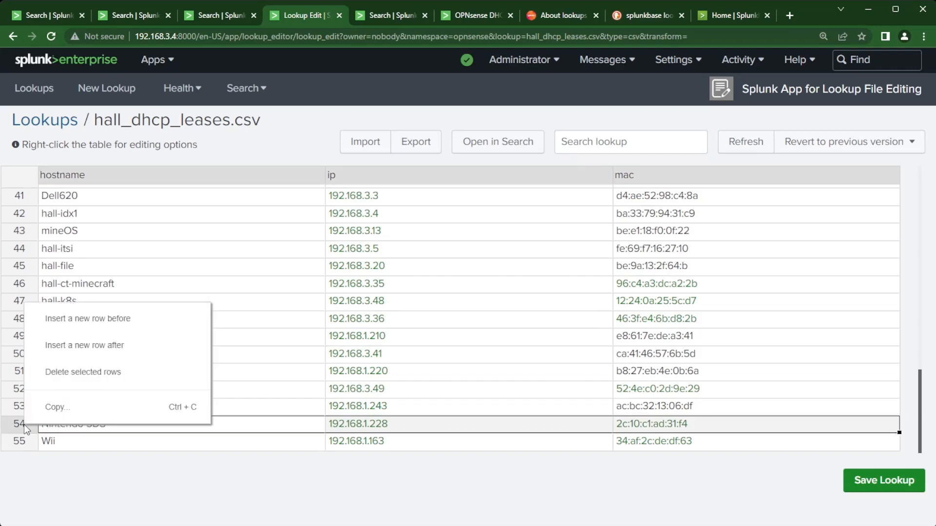
left_click(96, 347)
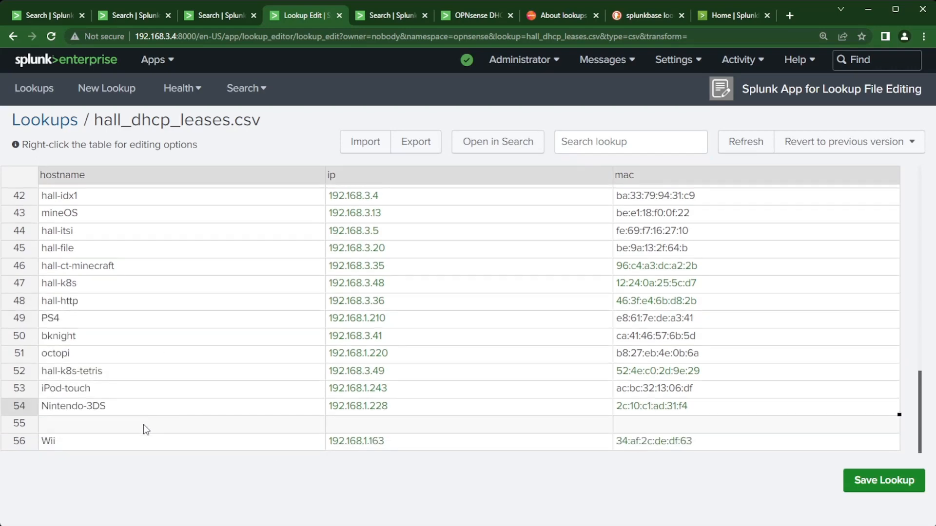
left_click(146, 426)
type("Nin")
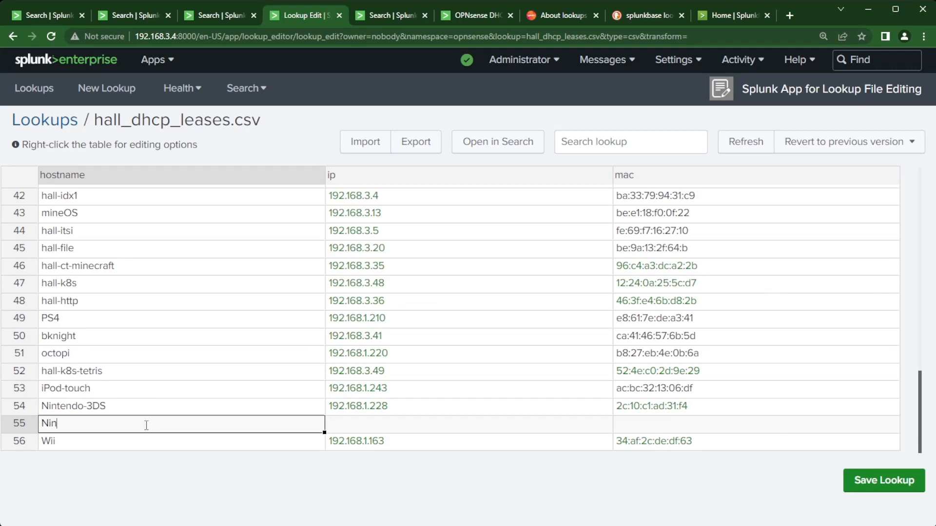
type("tendo-3DS-2")
left_click(672, 420)
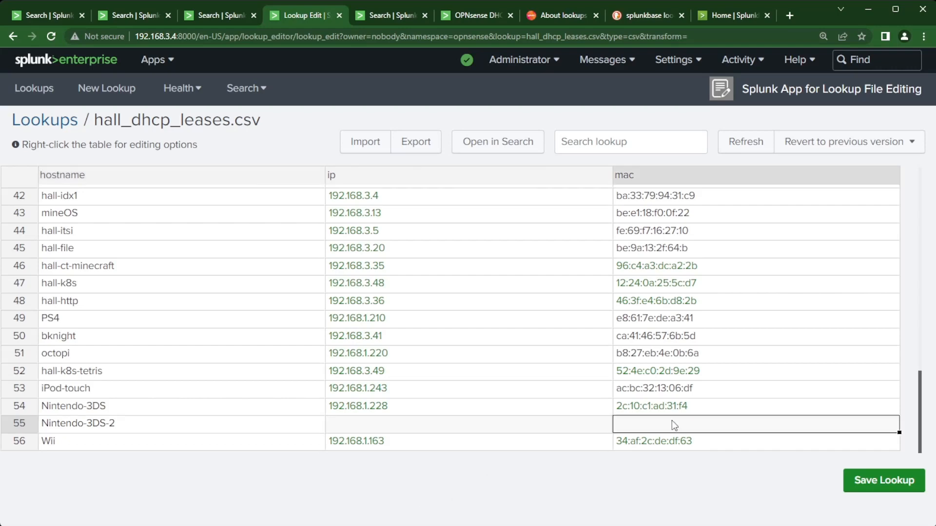
key("ctrl+v")
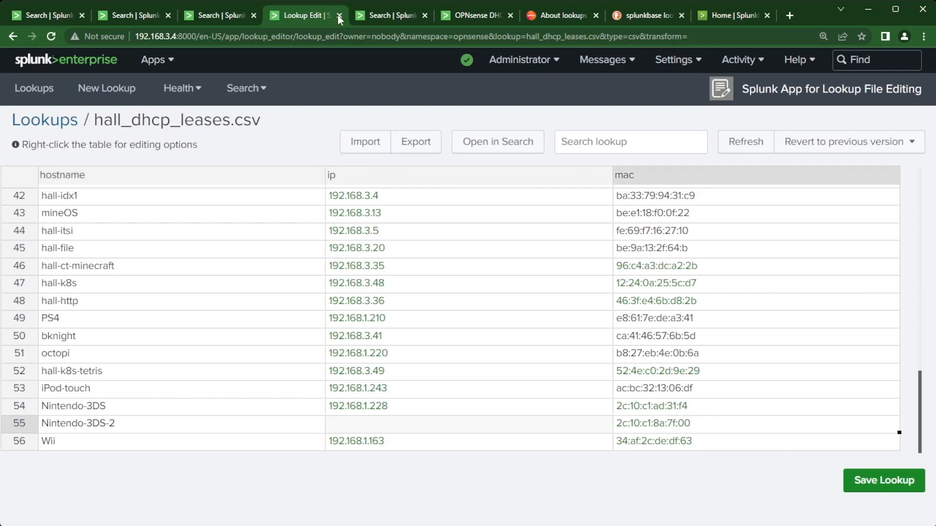
Copy the Nintendo 3DS client_ip 192.168.1.241 from the DHCP dashboard into the Nintendo-3DS-2 row's ip cell and save the lookup.
left_click(478, 17)
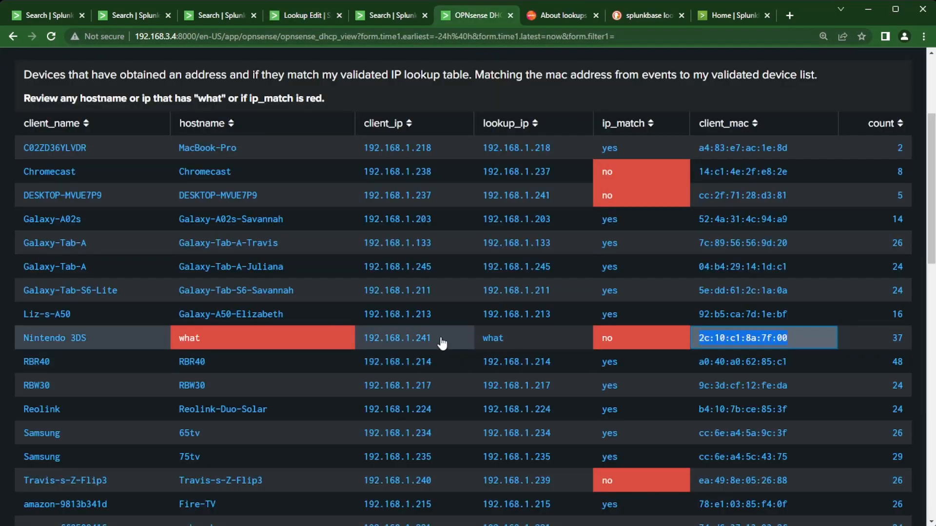
left_click_drag(439, 339, 364, 340)
key("ctrl+c")
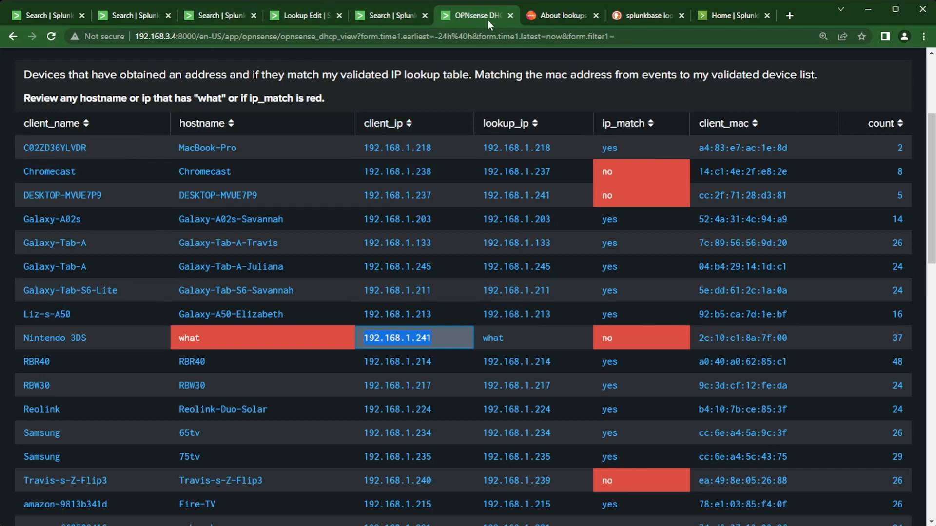
left_click(314, 17)
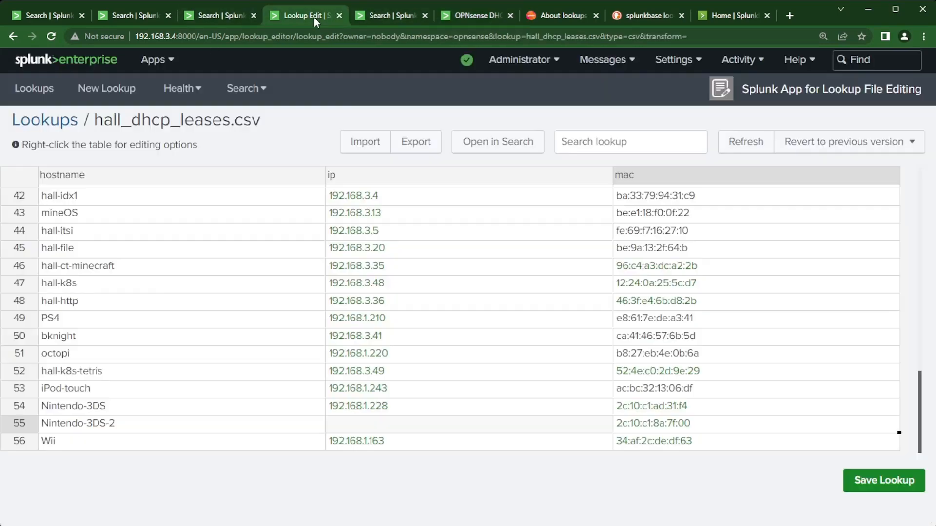
left_click(446, 422)
key("ctrl+v")
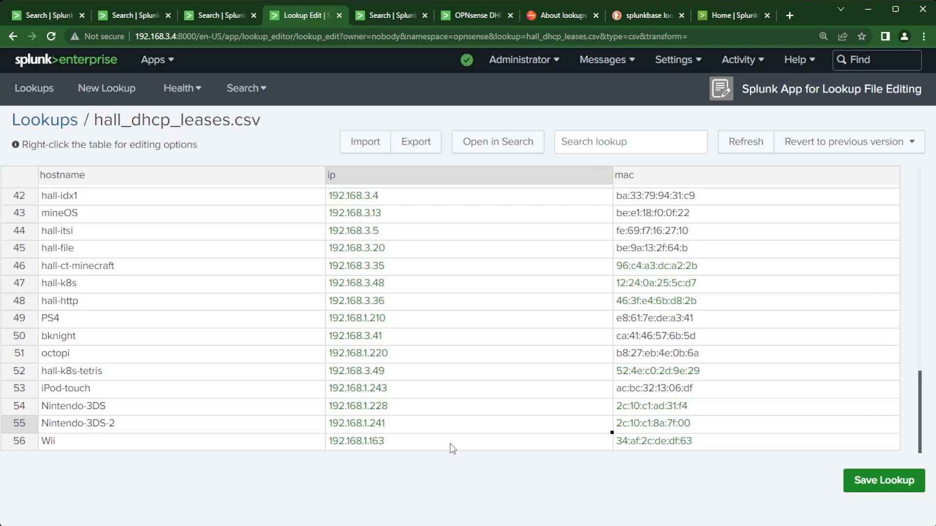
left_click(861, 483)
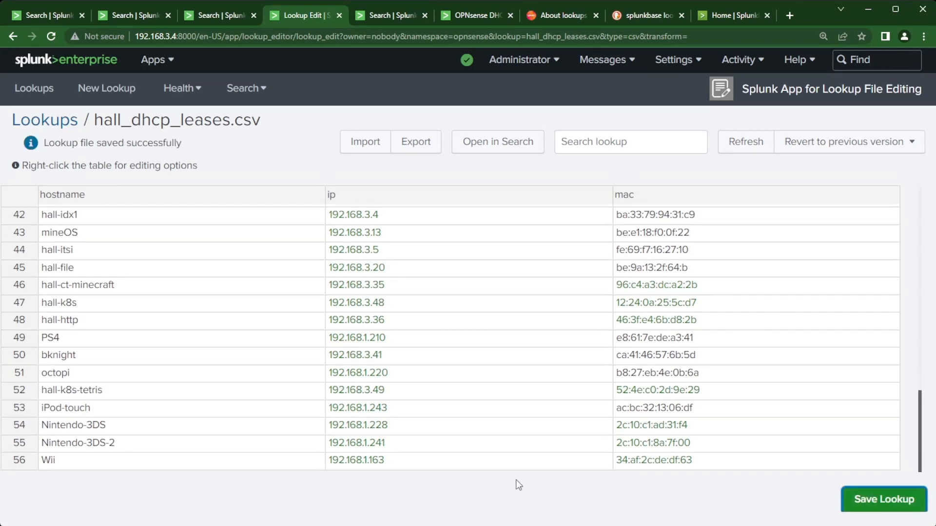
scroll(470, 414, "up", 12)
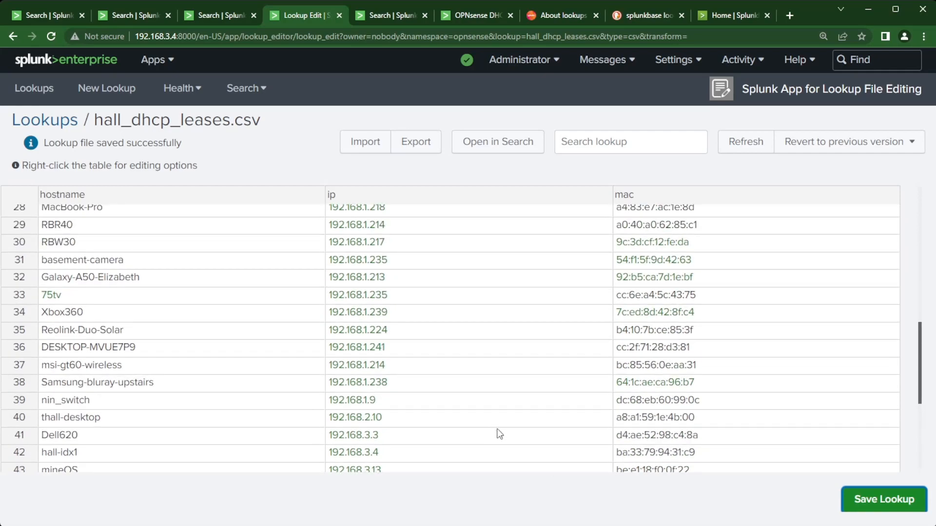
Reload the OPNsense DHCP view dashboard, submit it for all devices over the last 24 hours, and check the Nintendo 3DS row.
left_click(475, 16)
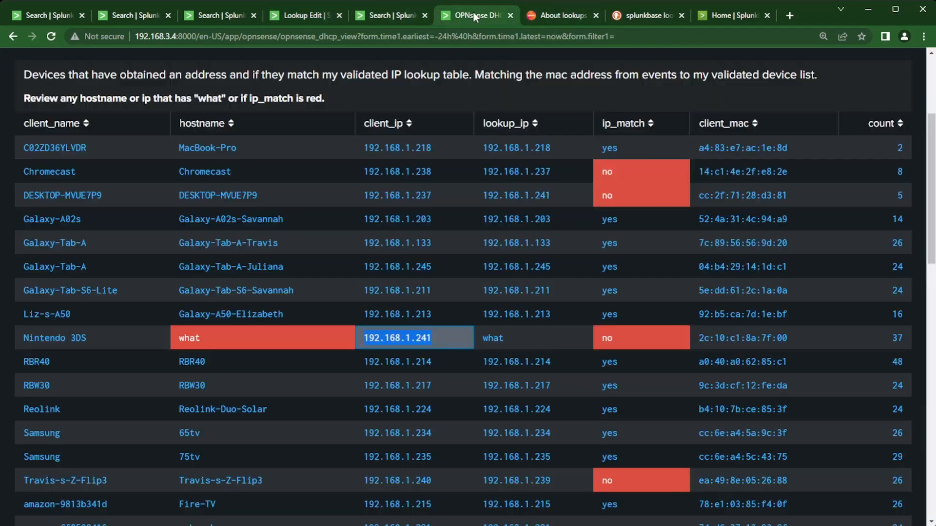
scroll(419, 293, "up", 4)
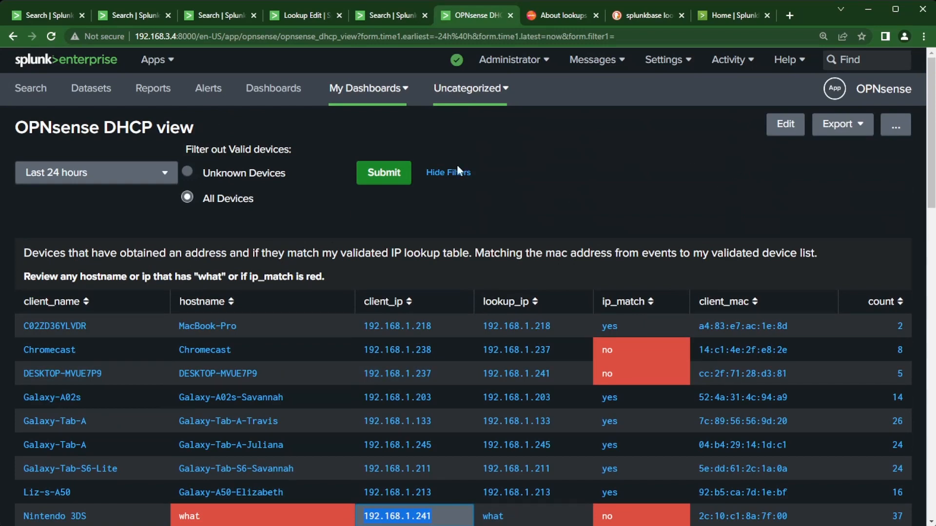
left_click(48, 38)
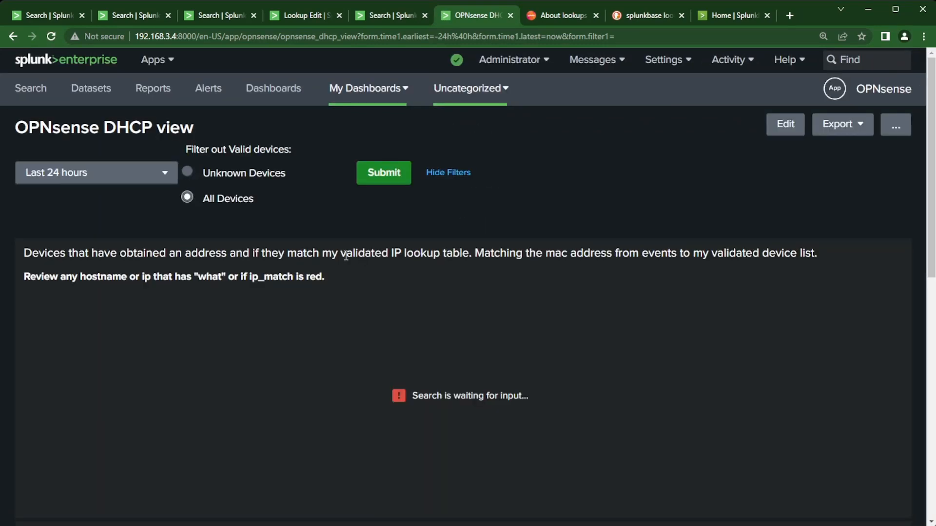
left_click(384, 176)
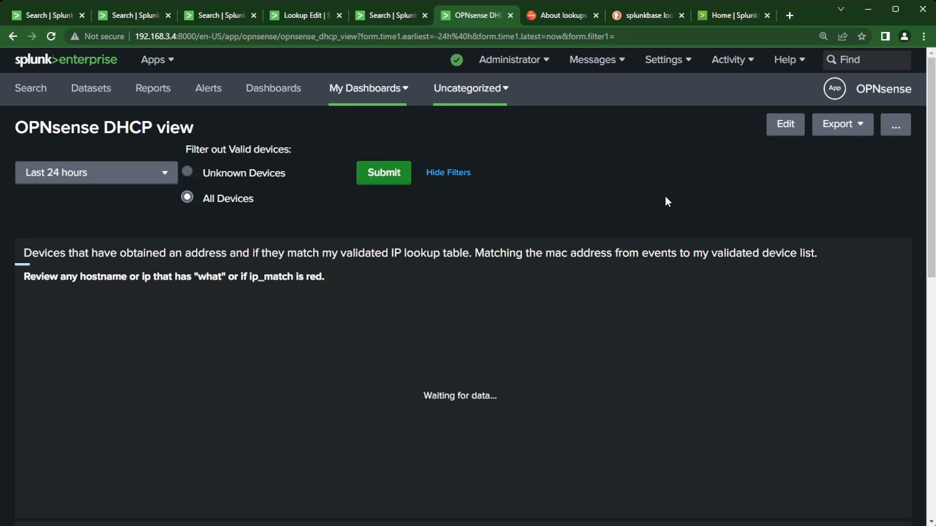
scroll(666, 196, "down", 2)
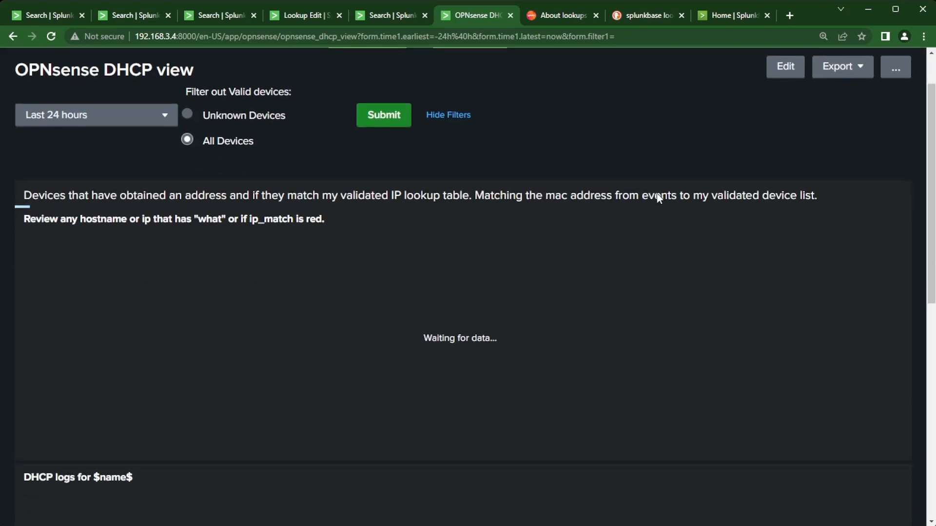
scroll(440, 337, "down", 8)
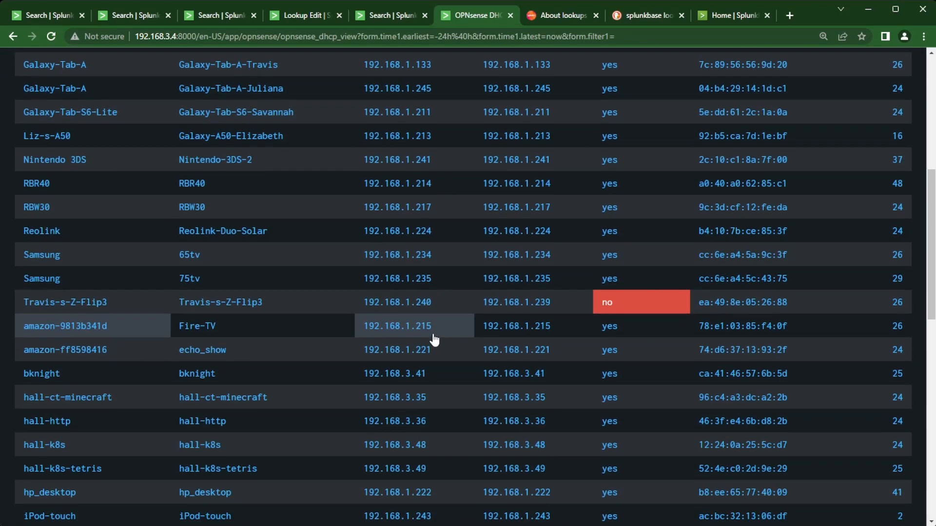
Examine the whole refreshed device table for hostnames marked "what" and red ip_match cells.
scroll(437, 328, "up", 6)
scroll(440, 331, "up", 2)
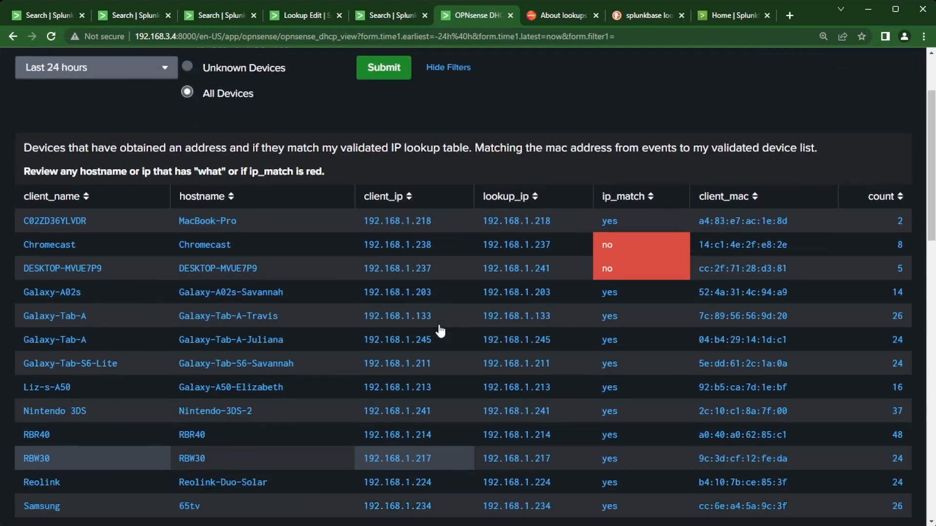
scroll(439, 273, "down", 8)
scroll(443, 330, "down", 4)
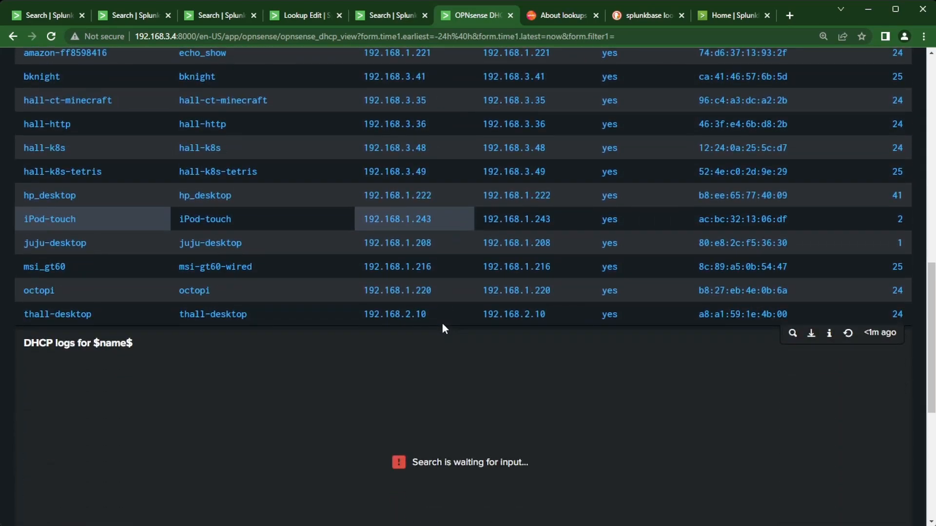
scroll(443, 328, "up", 3)
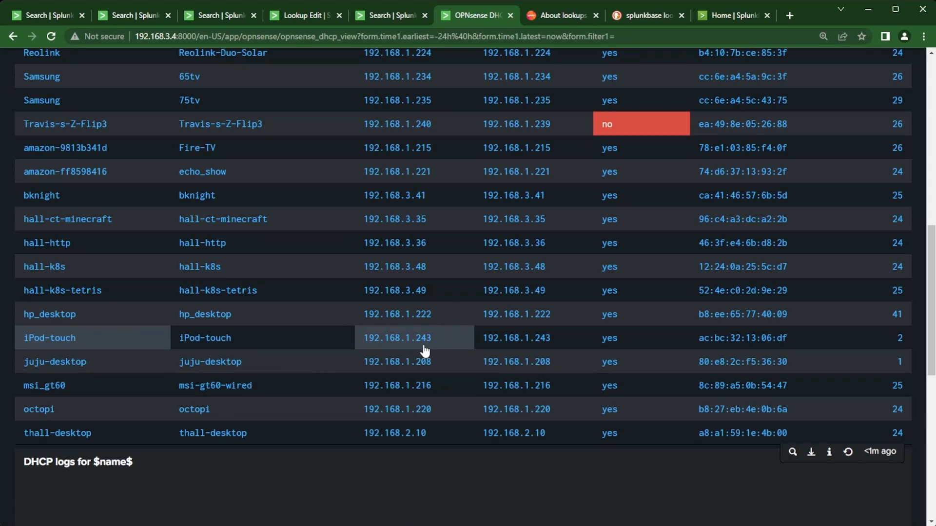
scroll(427, 347, "up", 5)
scroll(425, 350, "up", 3)
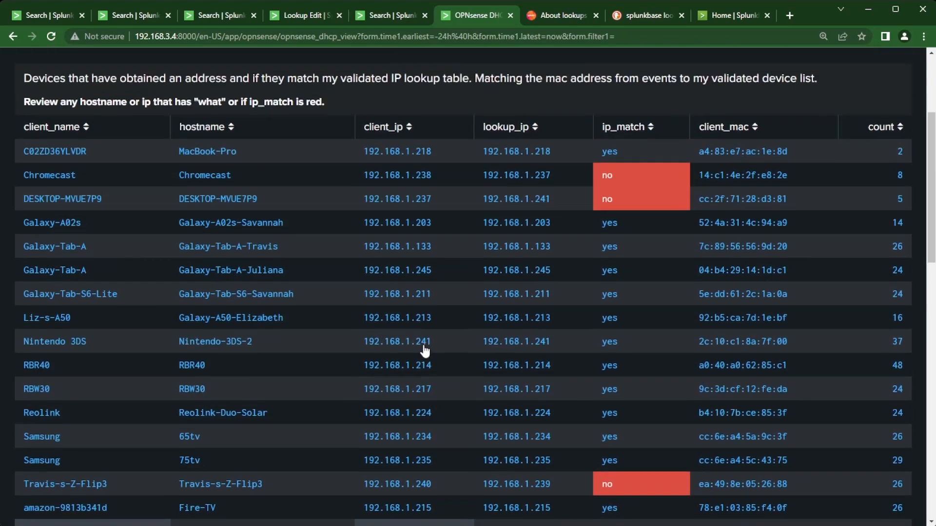
scroll(424, 350, "down", 3)
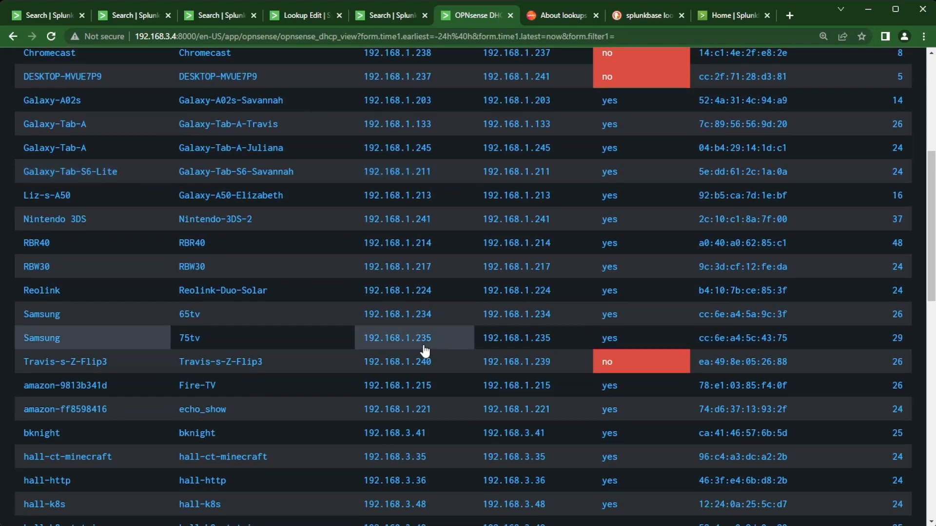
scroll(424, 349, "down", 4)
scroll(428, 350, "up", 8)
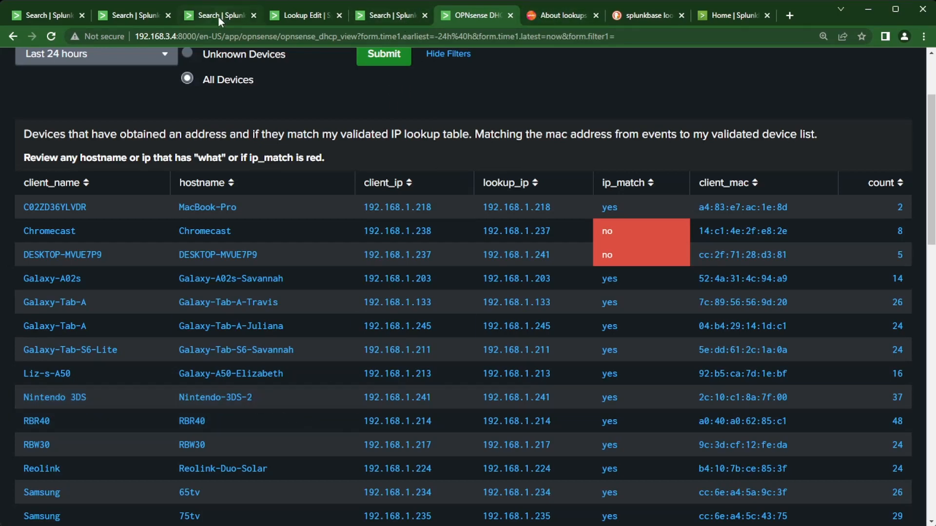
Review the last rows of hall_dhcp_leases.csv, then look over the device table in the OPNsense DHCP view dashboard again.
left_click(296, 10)
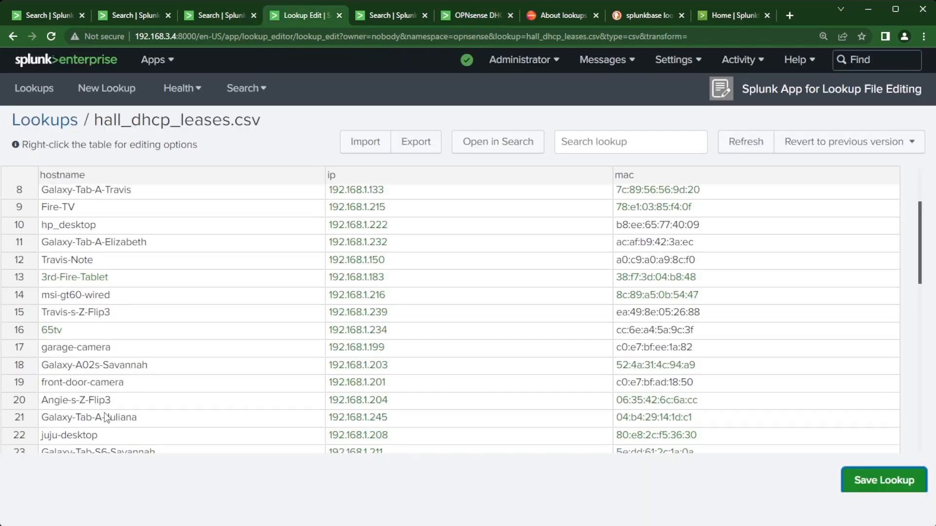
scroll(119, 378, "down", 10)
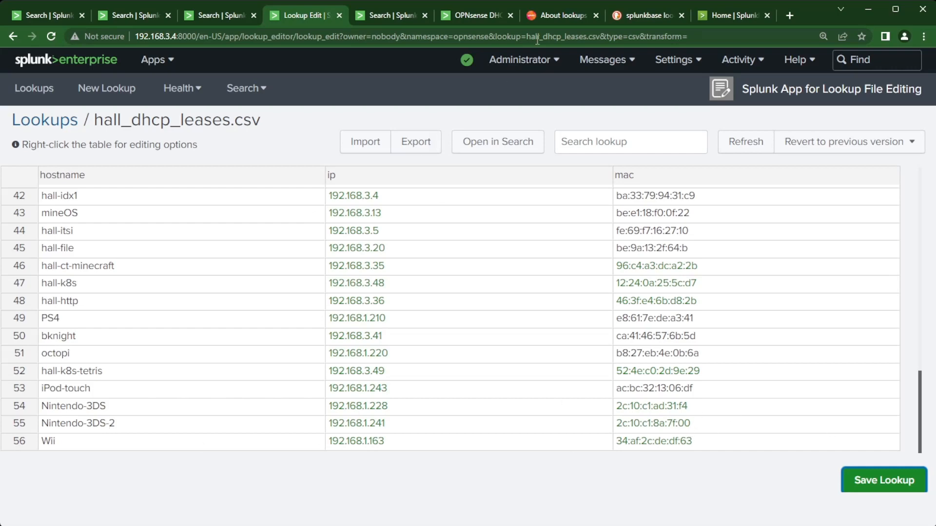
left_click(547, 16)
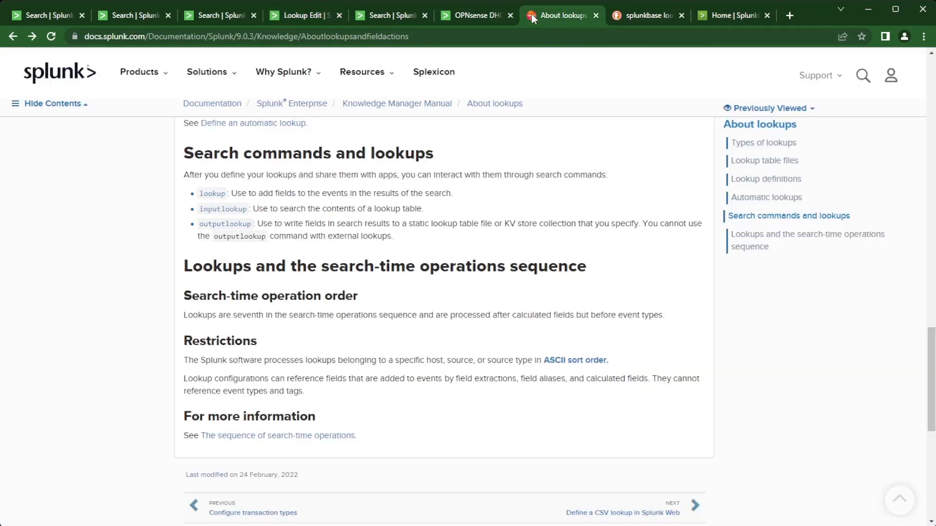
left_click(473, 16)
scroll(420, 445, "down", 7)
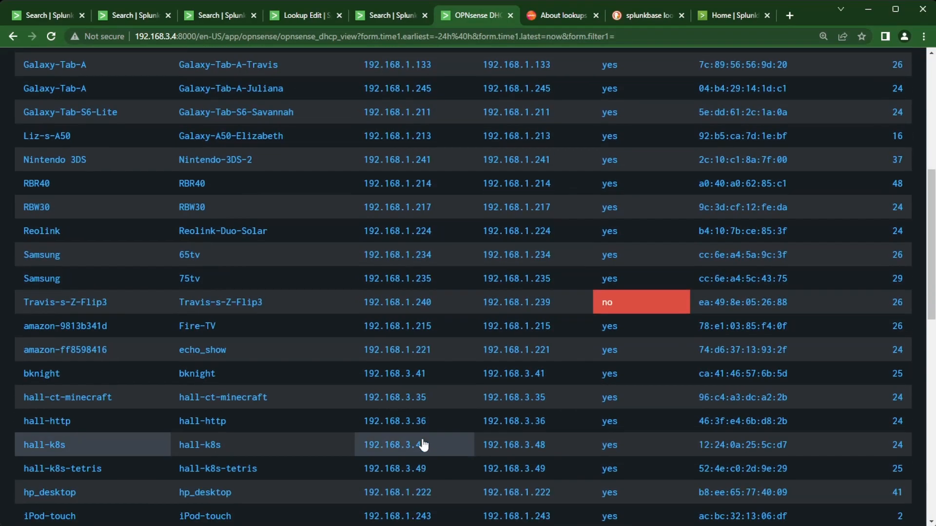
scroll(423, 448, "up", 7)
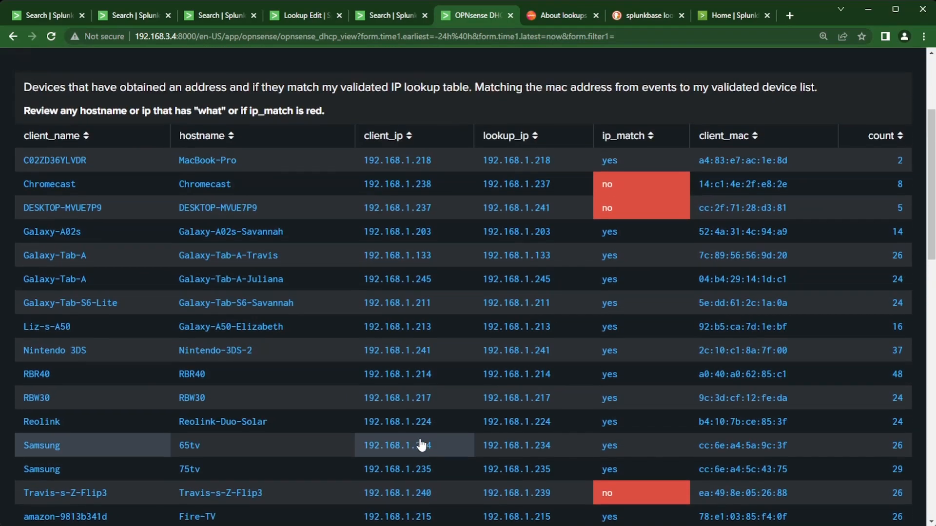